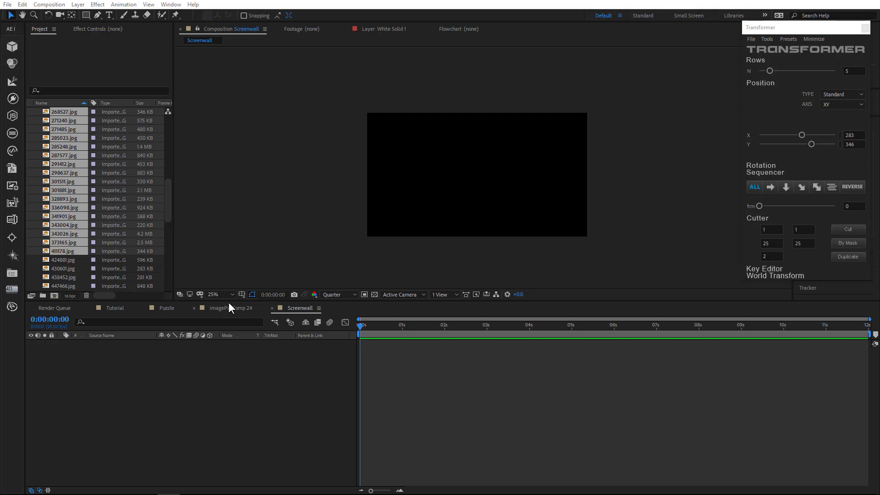
- Add the selected photos to Screenwall and resize every layer to 320 × 180 (640/2, 360/2)
drag(68, 144, 132, 426)
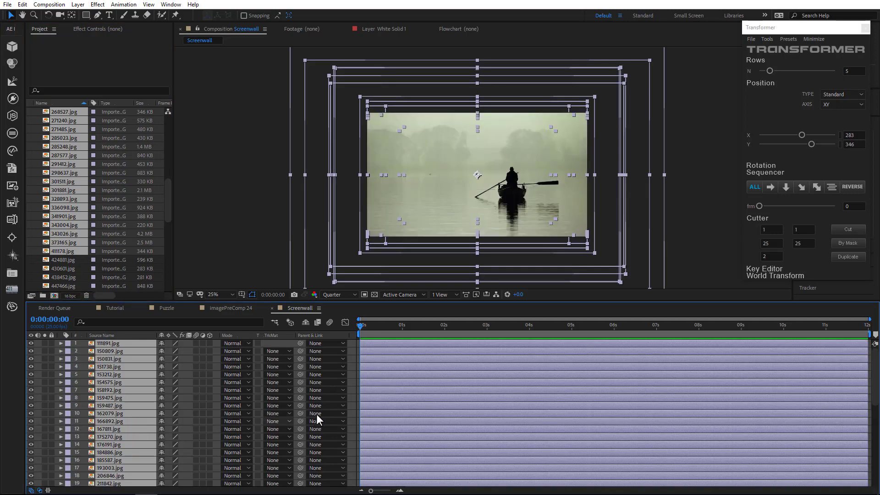
scroll(316, 414, down, 4)
click(769, 40)
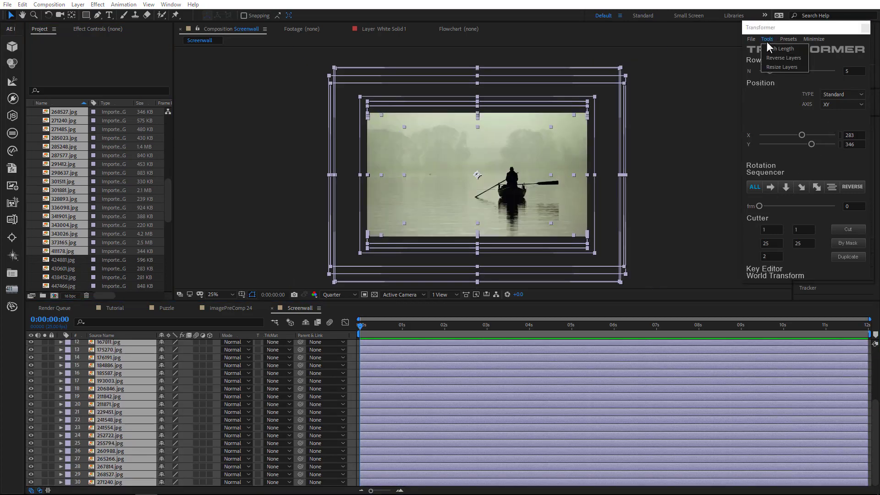
click(771, 66)
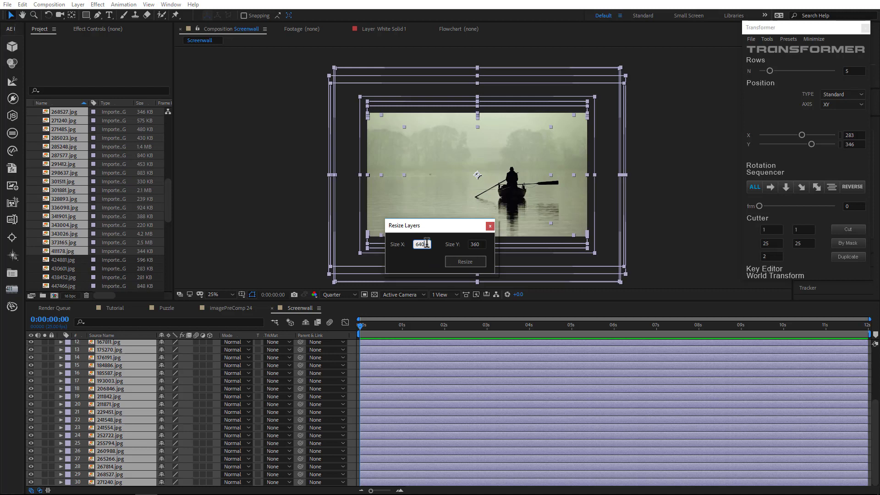
click(481, 246)
text(/2)
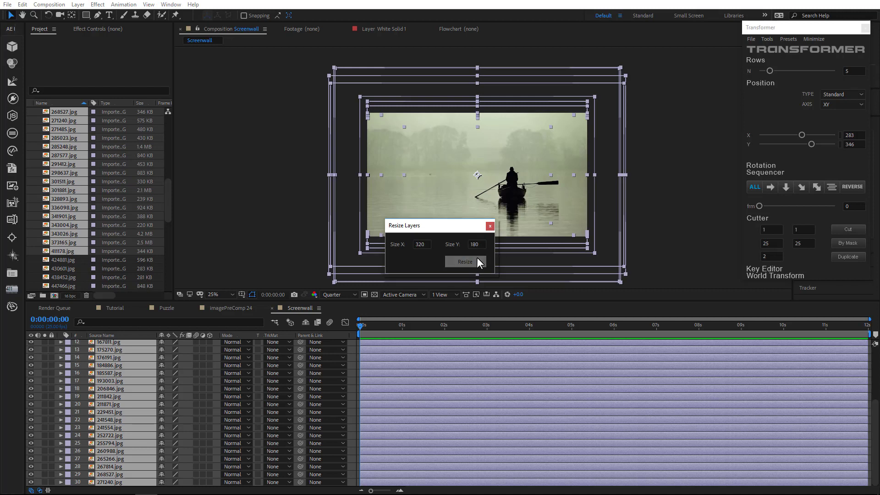
click(477, 260)
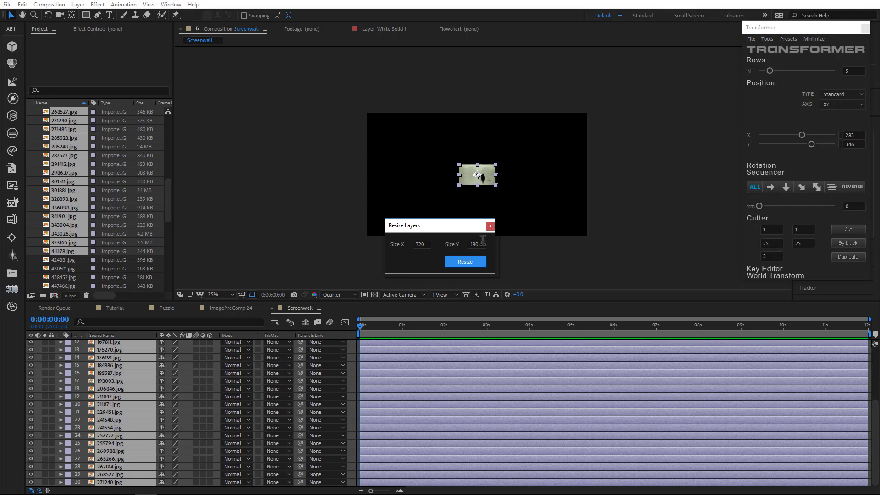
click(490, 226)
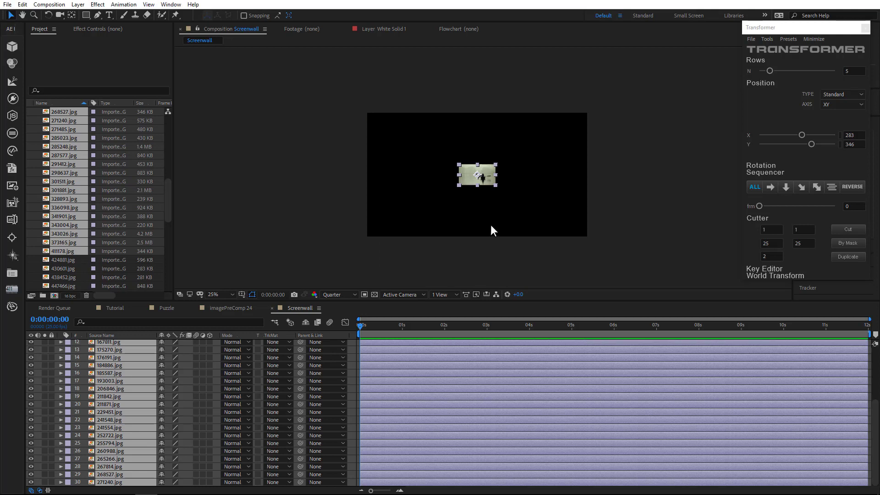
- Make all photo layers 3D, move them top-left, and space them into a grid 337 by 200 apart
click(210, 343)
key(period)
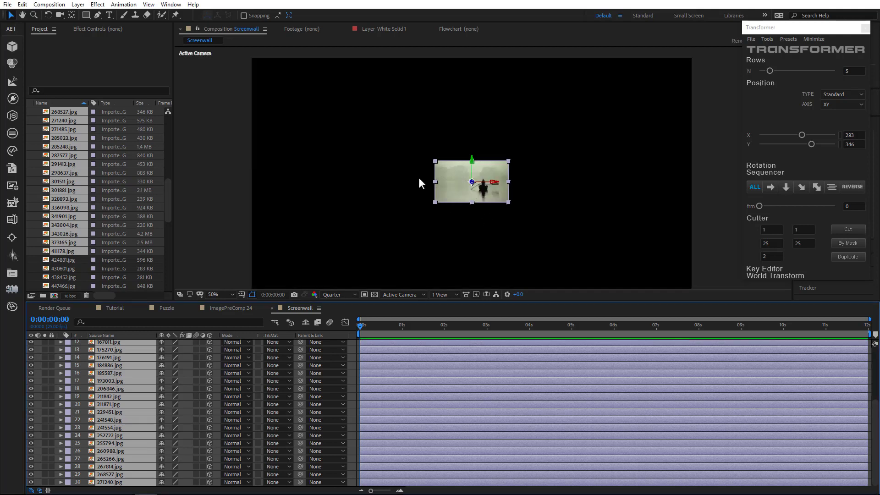
drag(447, 174, 288, 82)
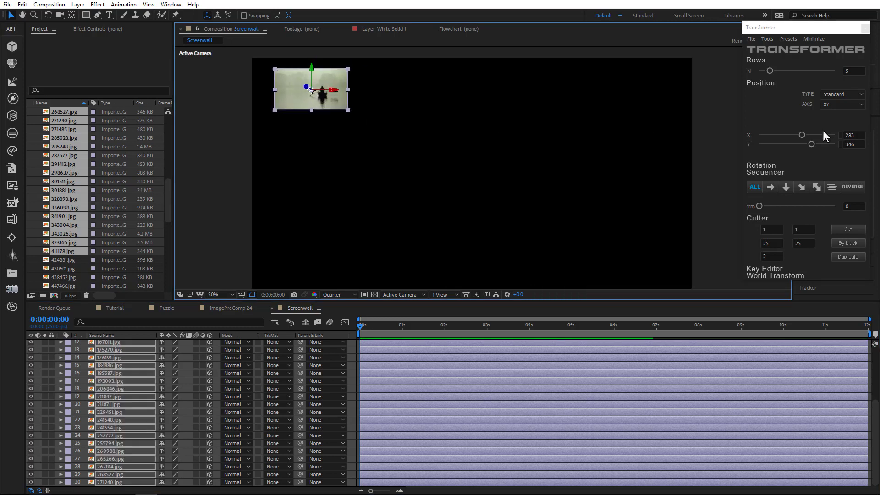
click(802, 135)
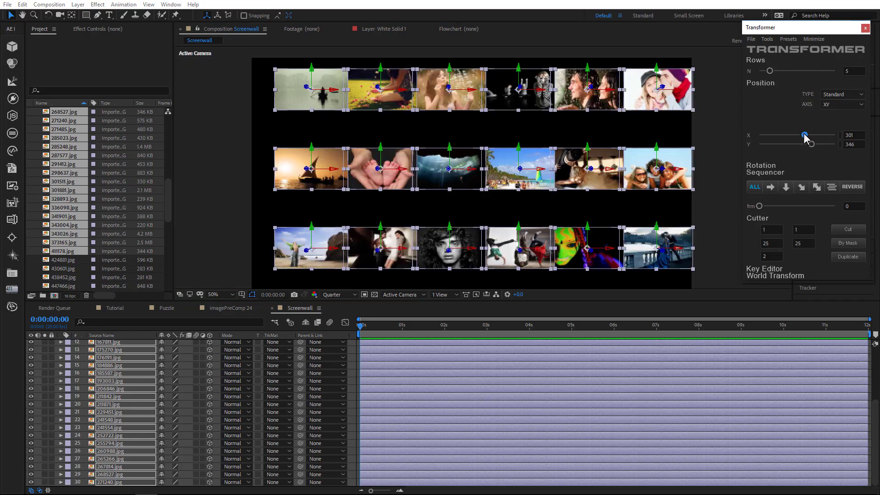
drag(805, 135, 812, 135)
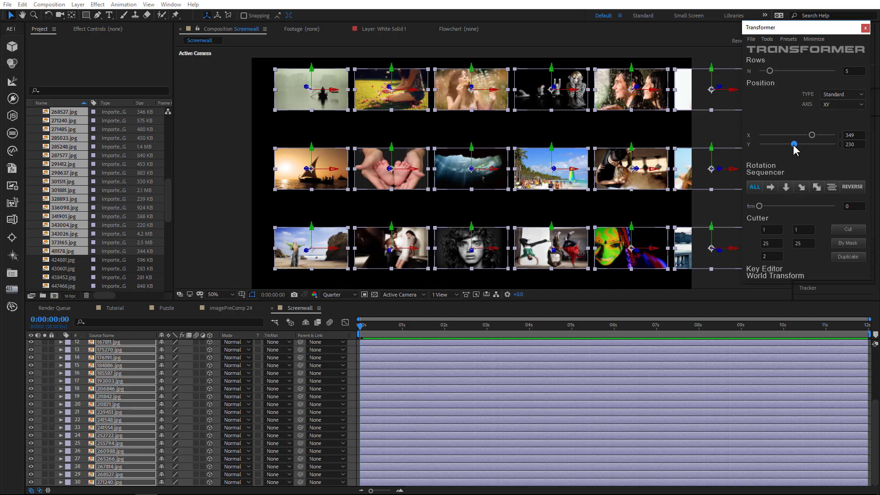
drag(793, 146, 809, 135)
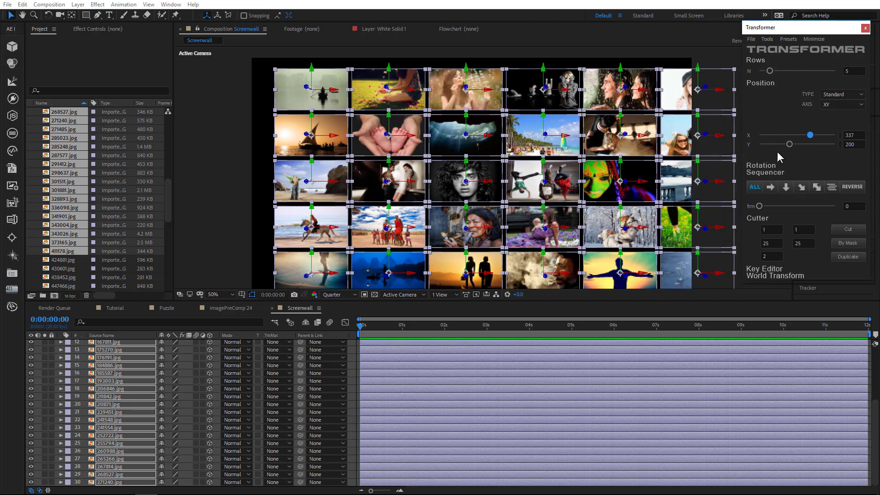
- Switch the viewer to Custom View 1 and orbit around the photo grid at 50% zoom
key(comma)
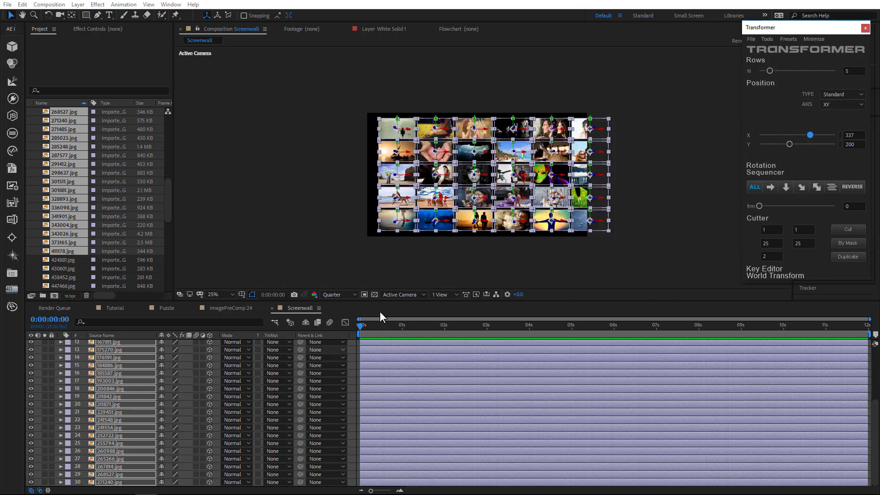
click(410, 295)
click(404, 375)
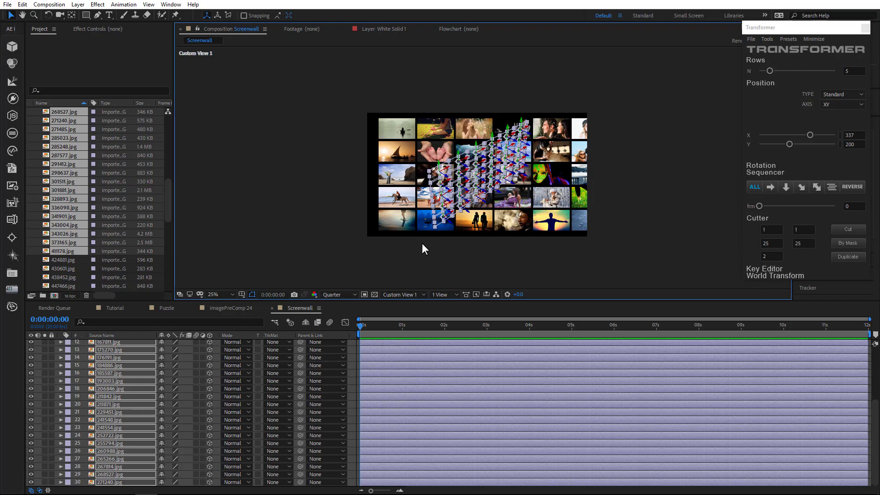
key(c)
drag(413, 203, 393, 181)
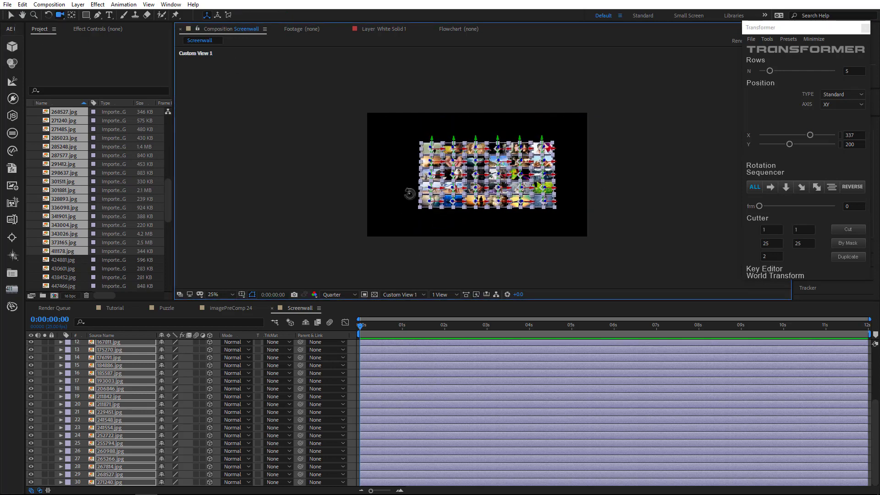
key(period)
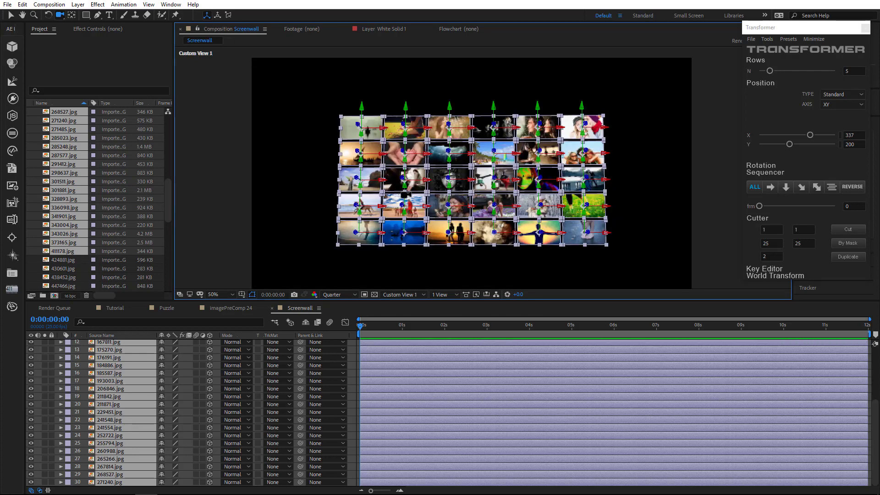
- Set the Transformer position type to Along Path using Path 2
click(841, 94)
click(834, 114)
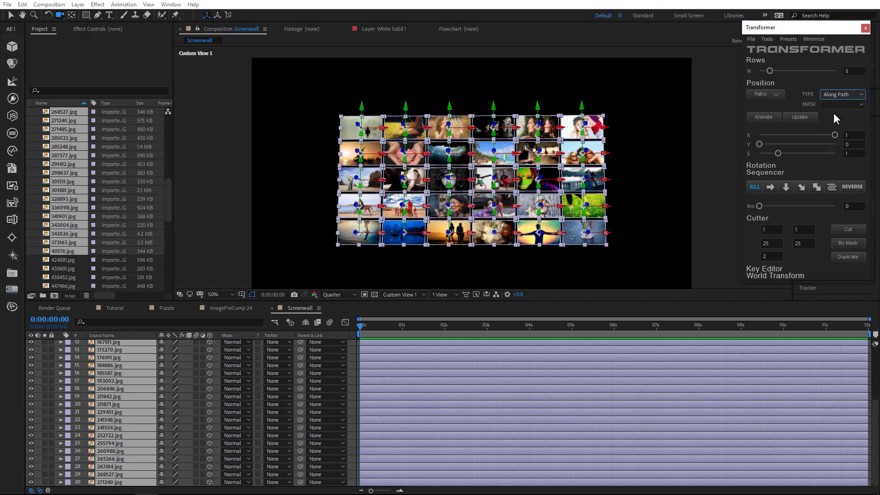
click(761, 94)
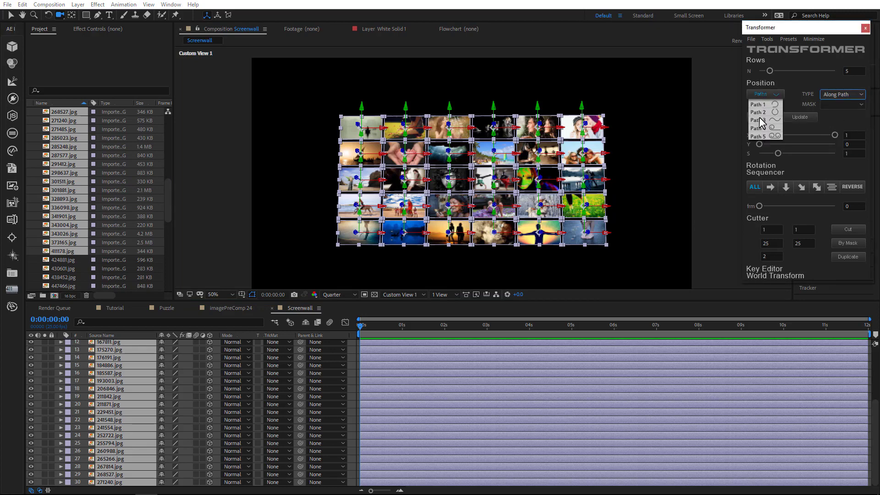
click(762, 111)
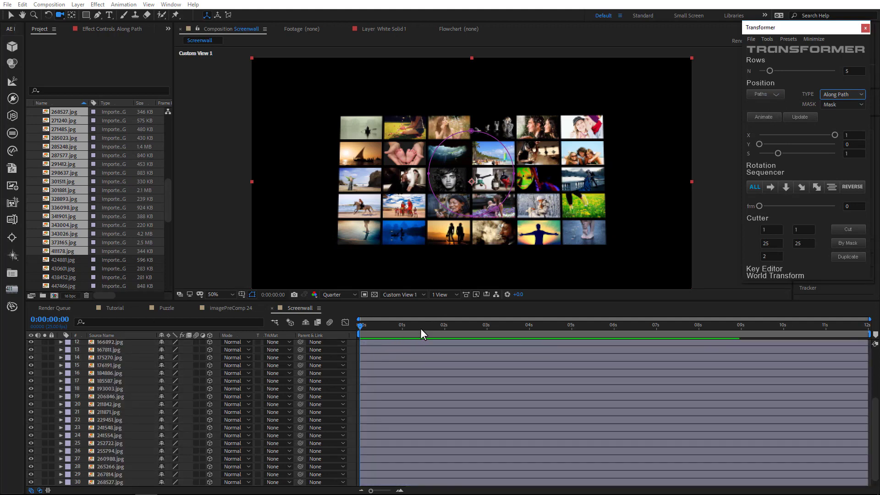
- Preview the path at frame 0:00:00:24, lock the Along Path layer, and select photo layer 111891.jpg
click(420, 328)
drag(419, 328, 400, 329)
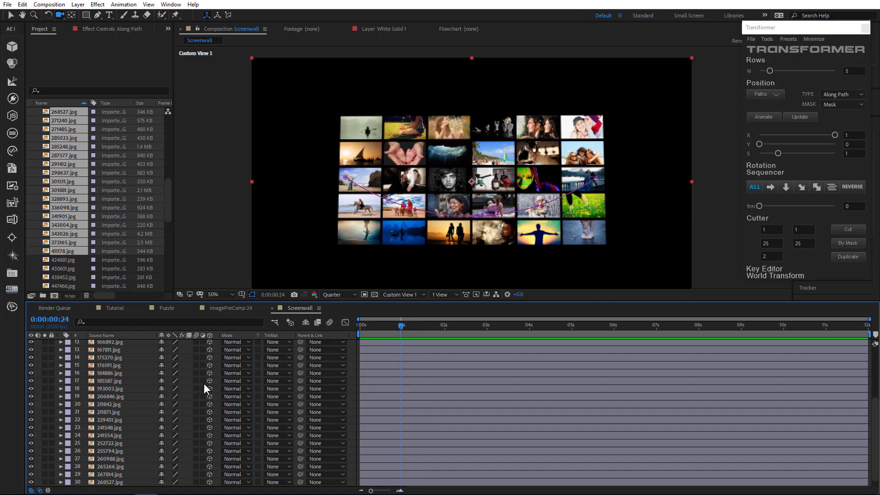
scroll(98, 401, up, 5)
click(50, 343)
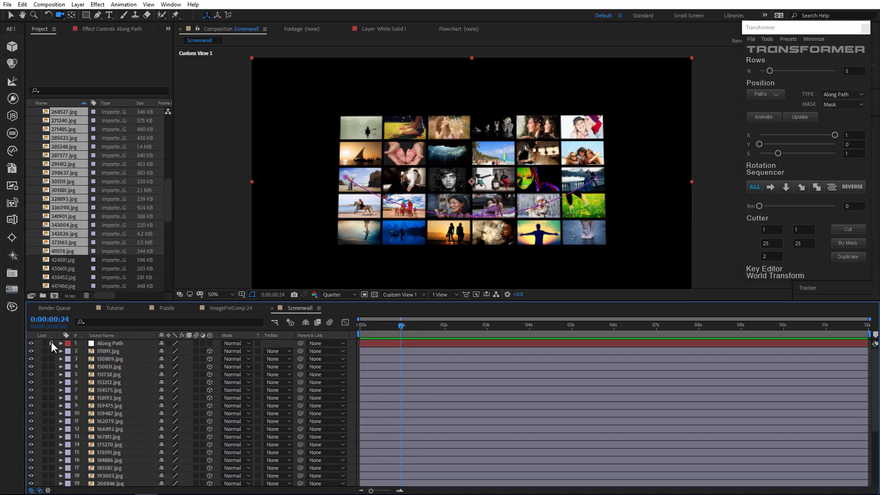
click(111, 351)
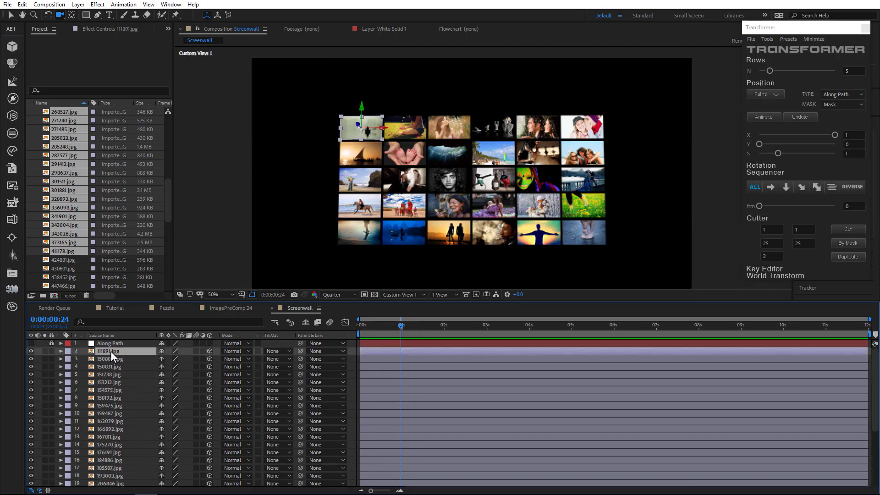
scroll(124, 412, down, 4)
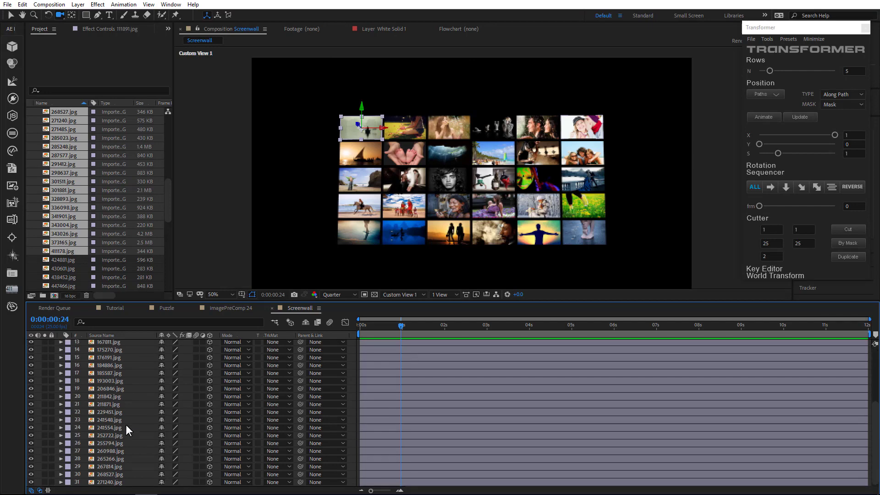
- Update all photo layers along the path with row spacing Y about 199 and scale S 1.47
shift+click(112, 482)
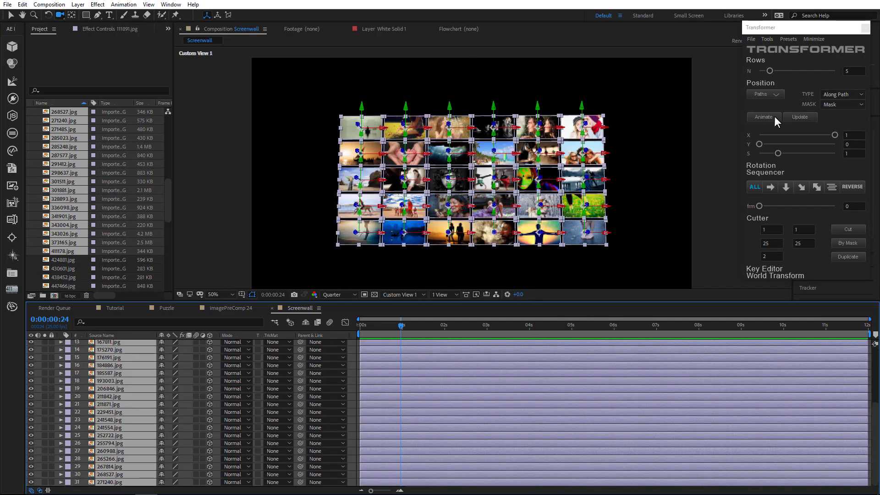
click(804, 115)
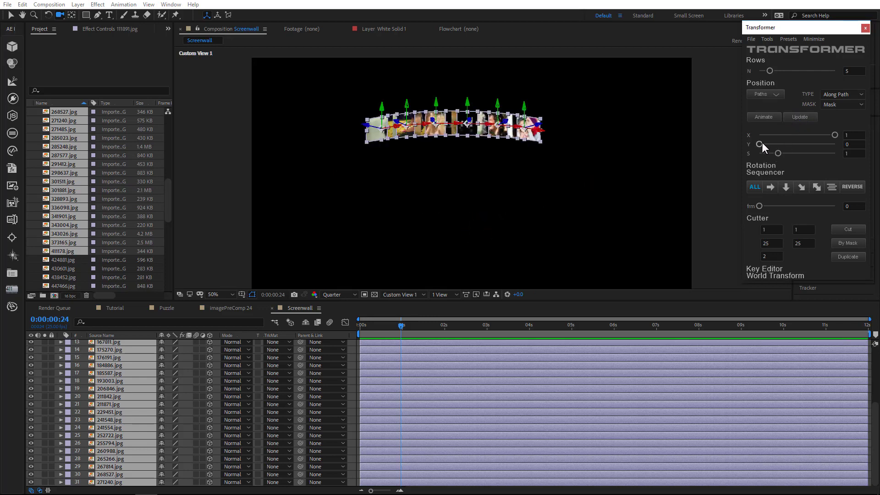
click(781, 145)
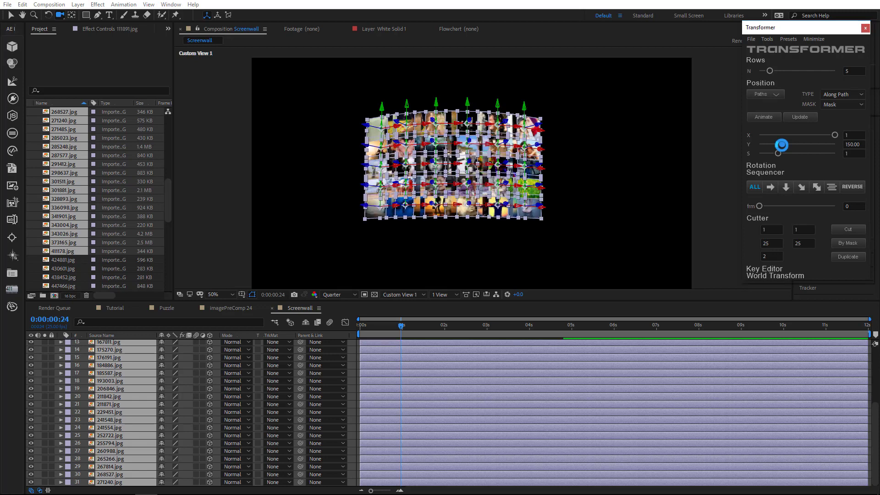
drag(788, 145, 790, 144)
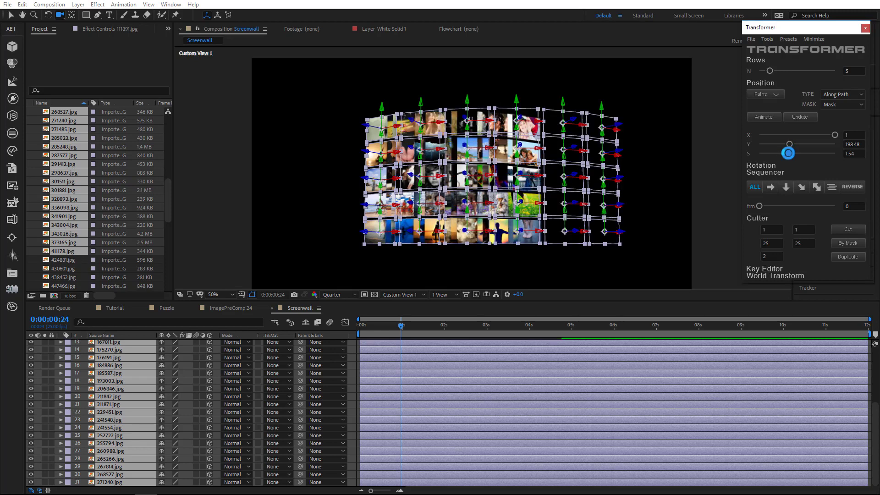
drag(787, 153, 786, 154)
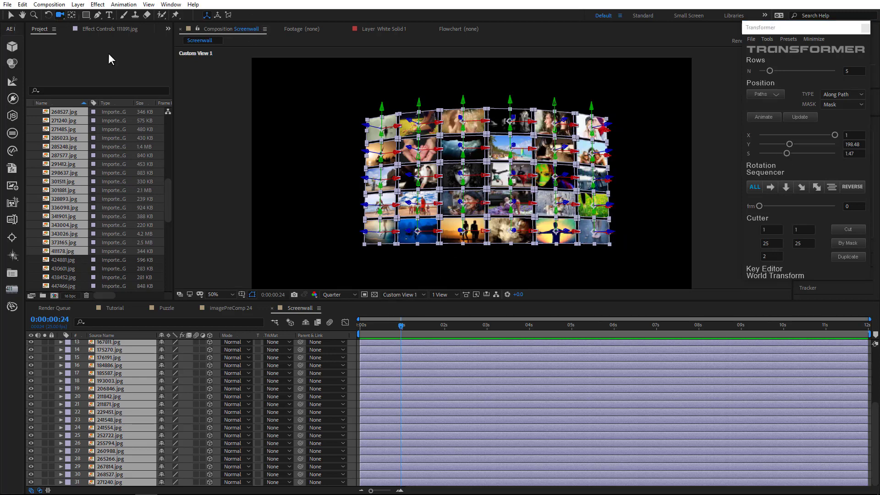
drag(486, 242, 437, 285)
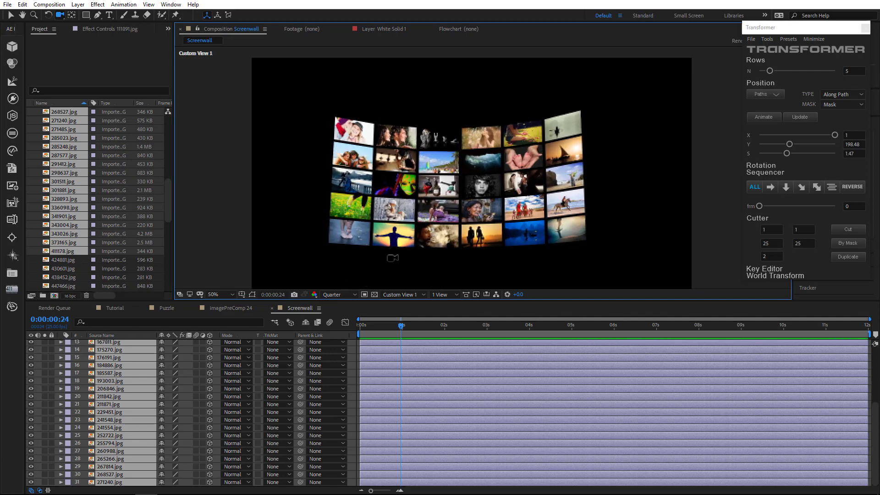
- Lock the Along Path layer, select all photo layers, and rebuild the wall
scroll(143, 371, up, 5)
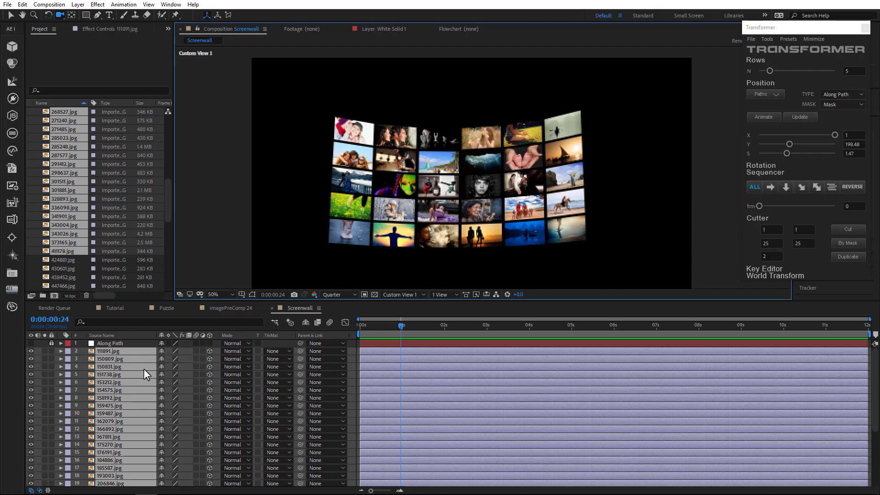
click(119, 343)
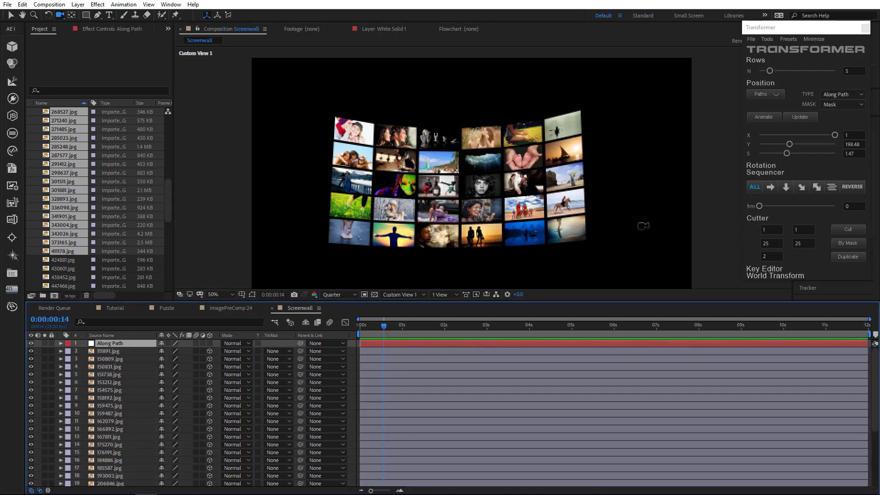
key(ctrl+l)
key(ctrl+a)
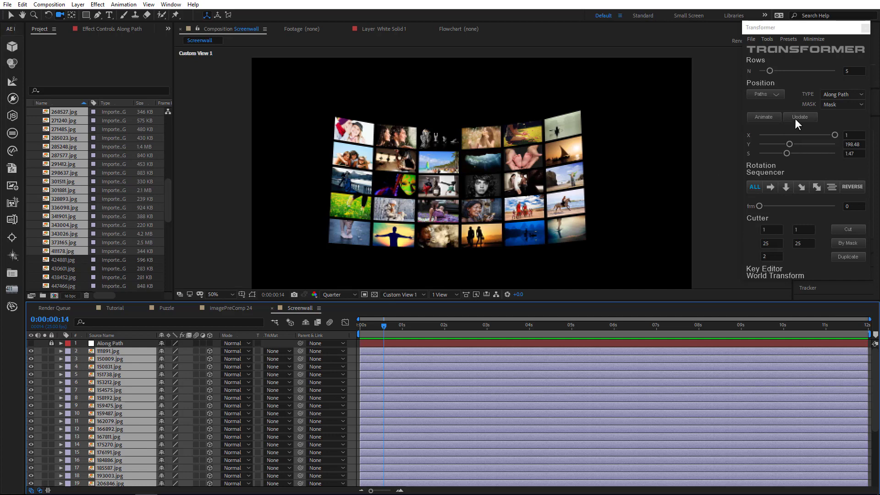
click(802, 116)
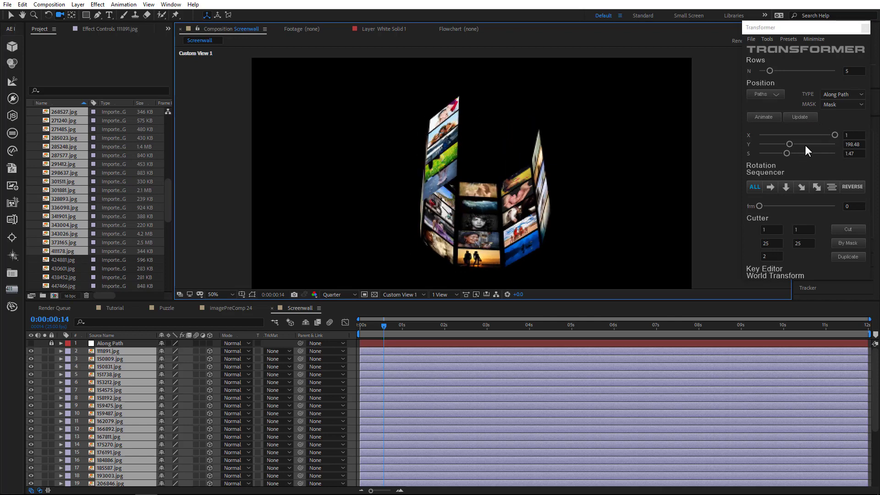
- Regenerate the wall at several frames, settling at frame 9 on a five-row cylindrical tower
drag(359, 324, 363, 325)
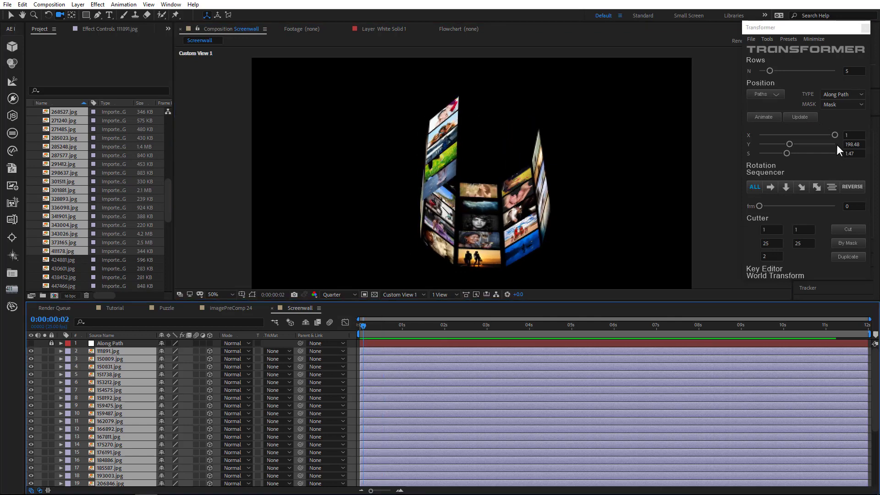
click(797, 117)
click(796, 117)
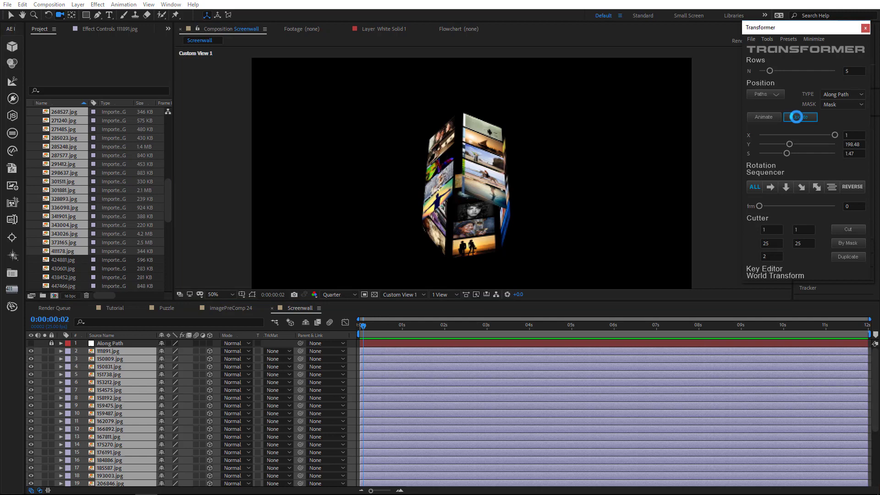
key(space)
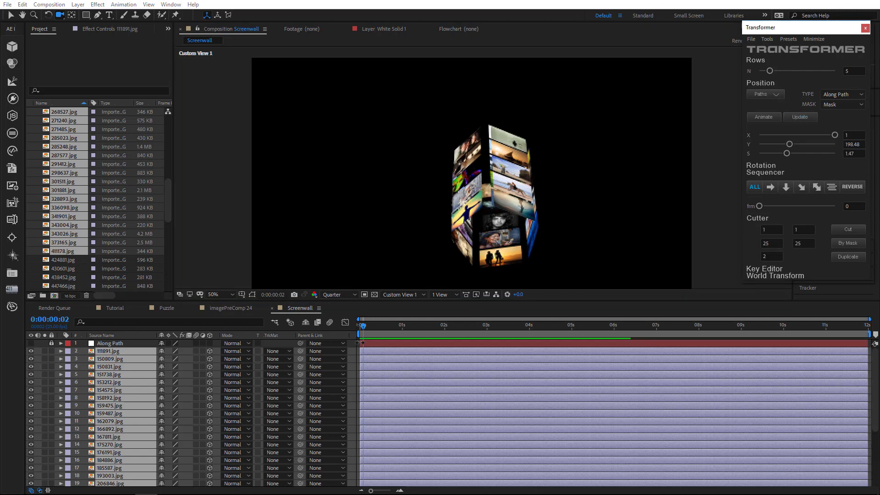
click(803, 115)
click(803, 115)
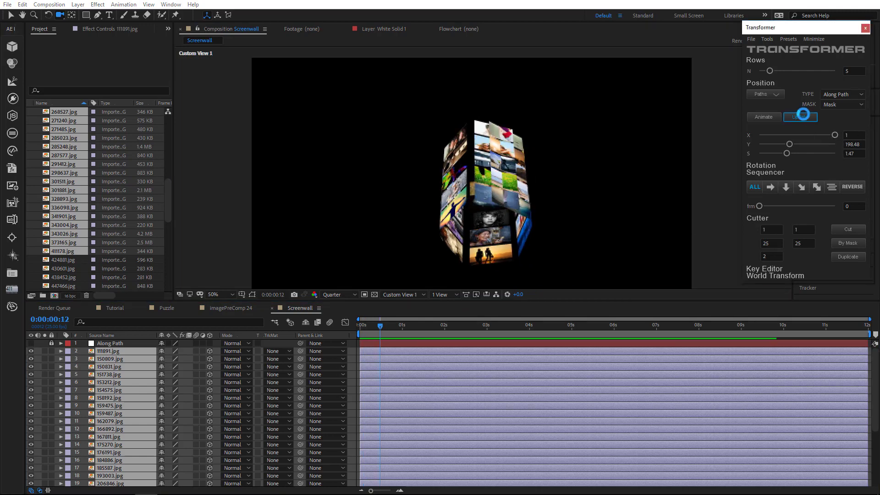
click(378, 326)
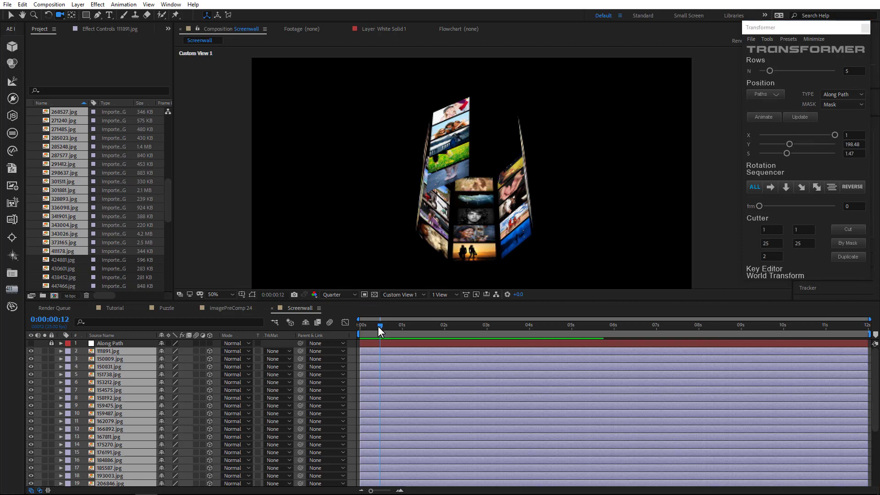
click(801, 118)
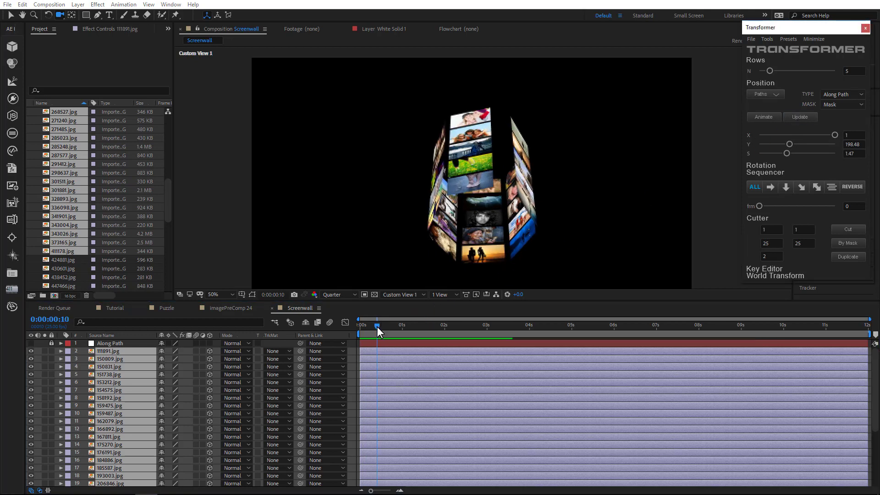
click(376, 326)
click(804, 119)
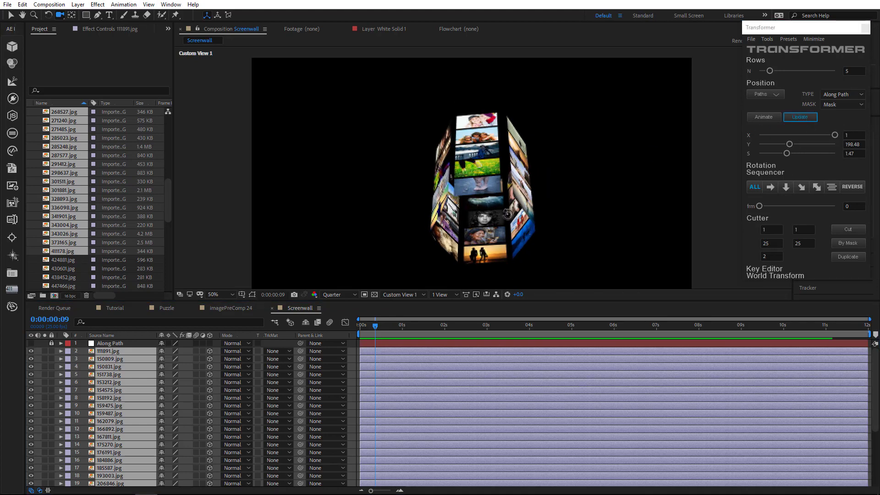
drag(466, 236, 591, 229)
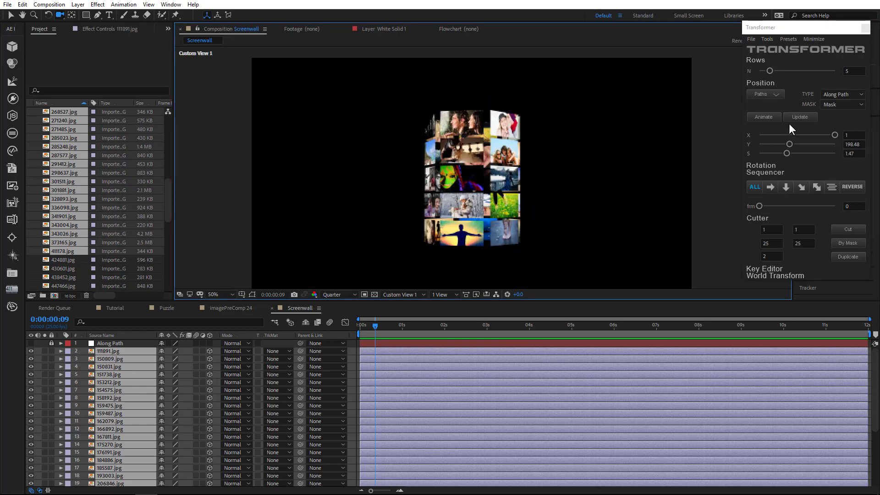
- Rebuild the photos at frame 7 as a three-row cylinder with scale S 2.53
click(772, 72)
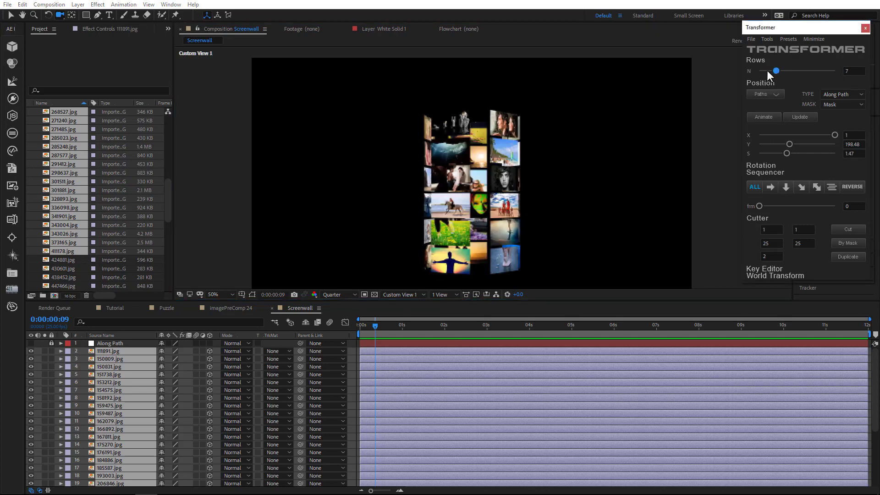
drag(526, 192, 646, 208)
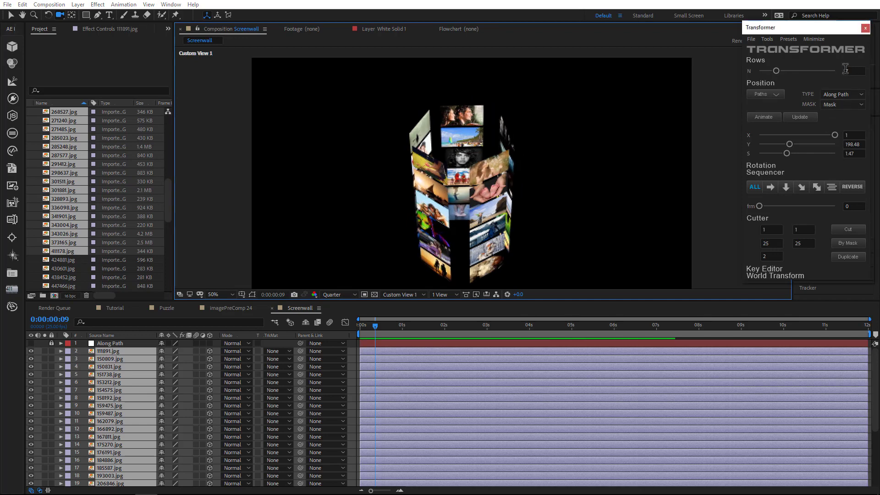
click(853, 71)
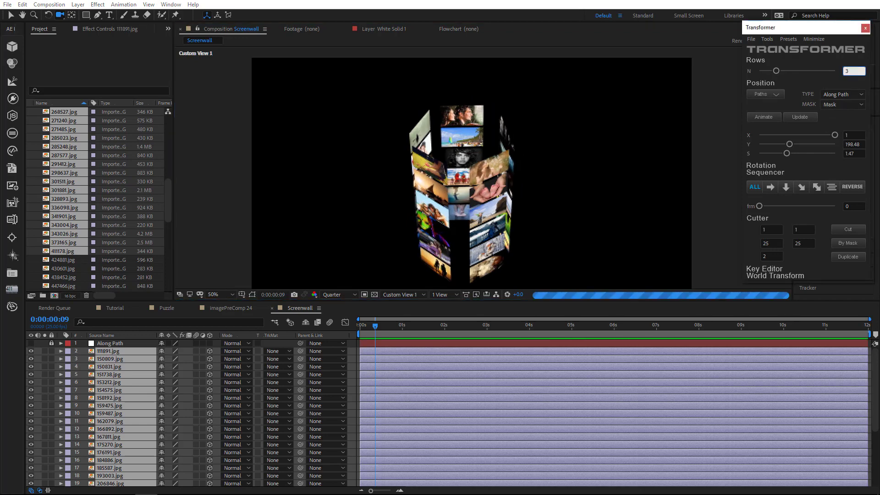
key(Return)
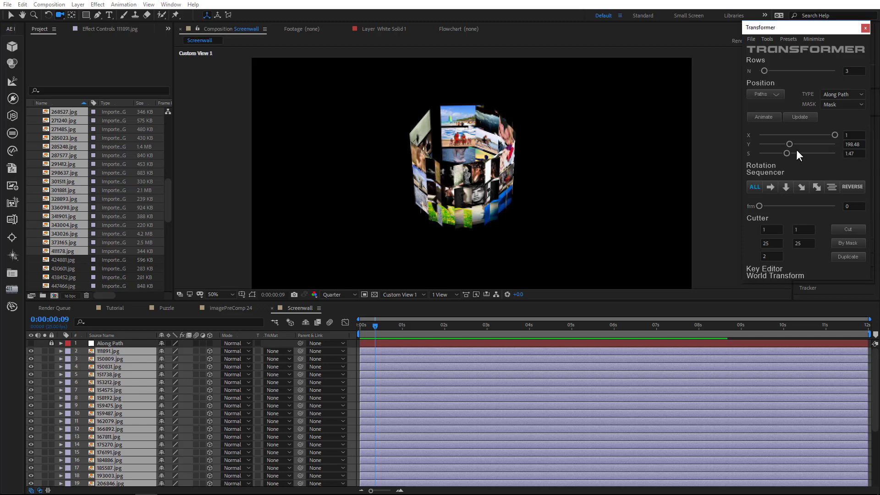
drag(787, 153, 807, 152)
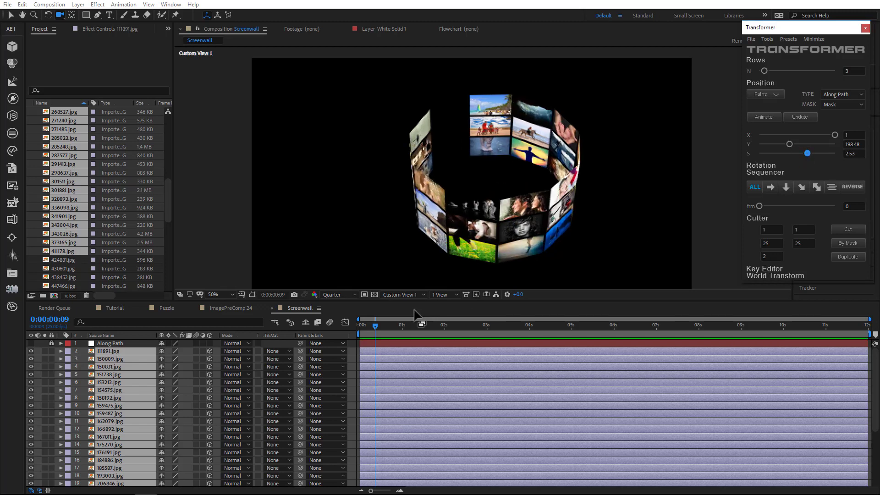
click(372, 327)
click(811, 116)
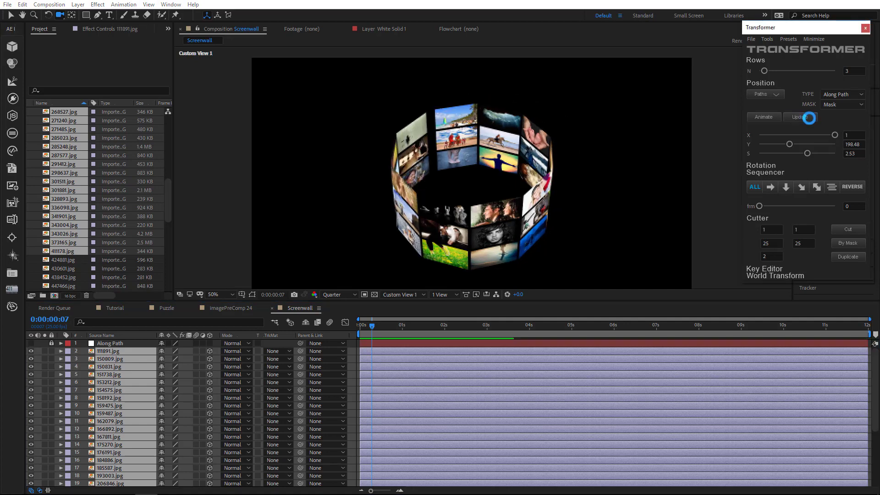
drag(502, 255, 539, 255)
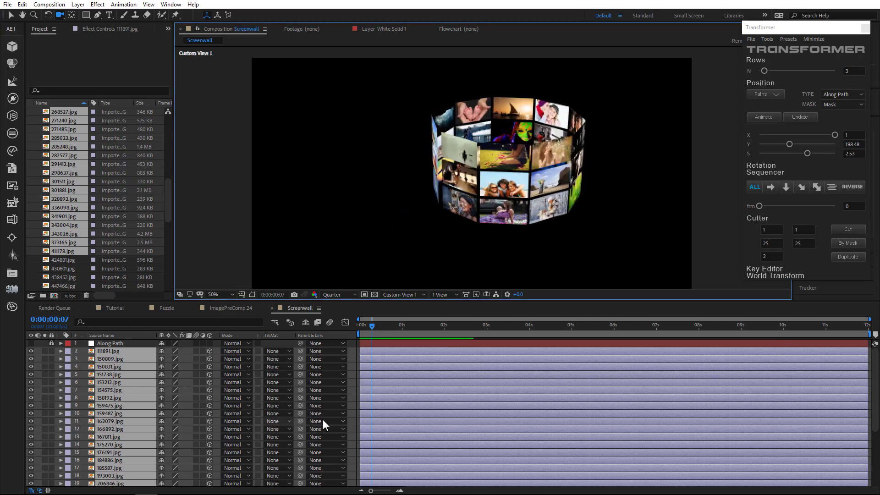
- Deselect everything, then hide and select the Along Path guide layer
click(353, 364)
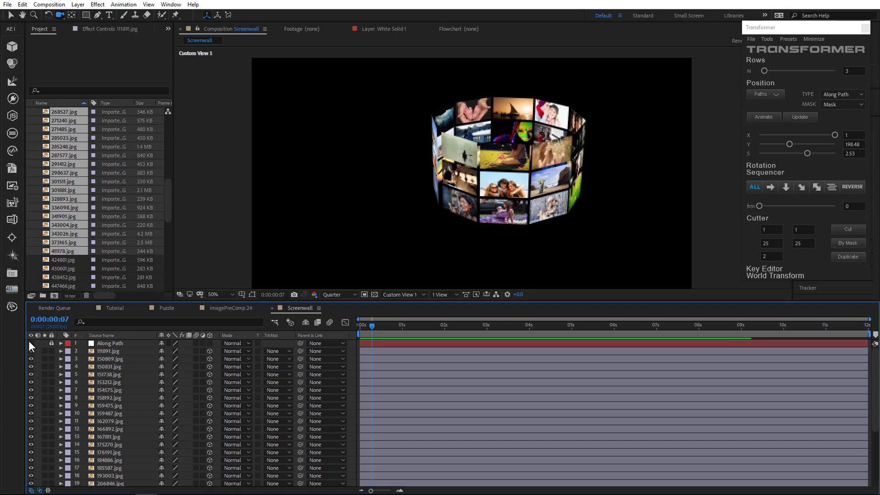
click(31, 342)
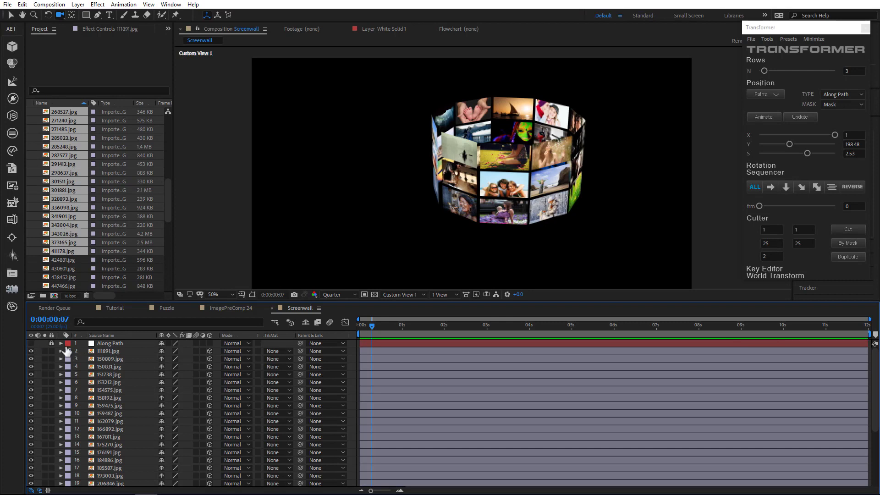
click(110, 343)
- Delete the old Along Path layer and choose Path 3 as the layout path
key(Delete)
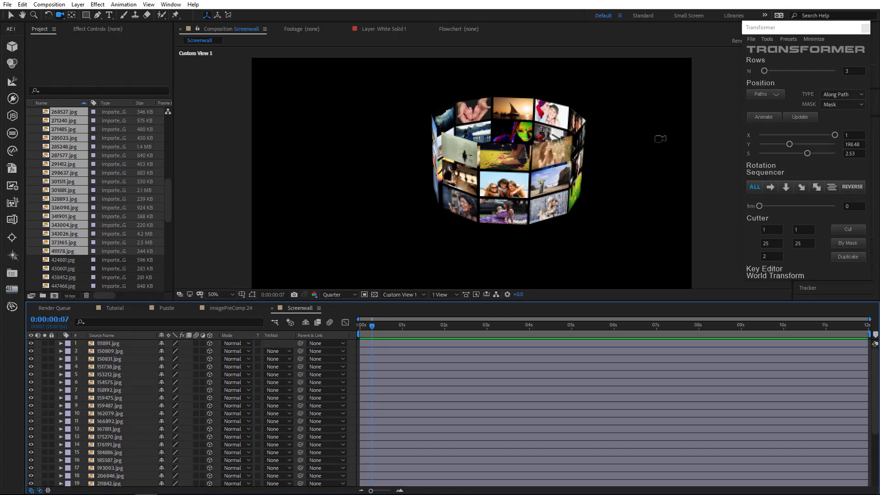
click(769, 95)
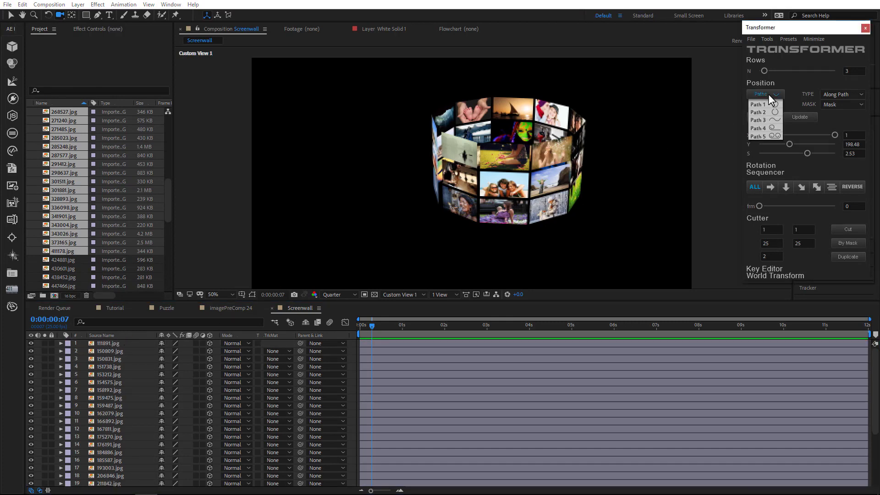
click(757, 120)
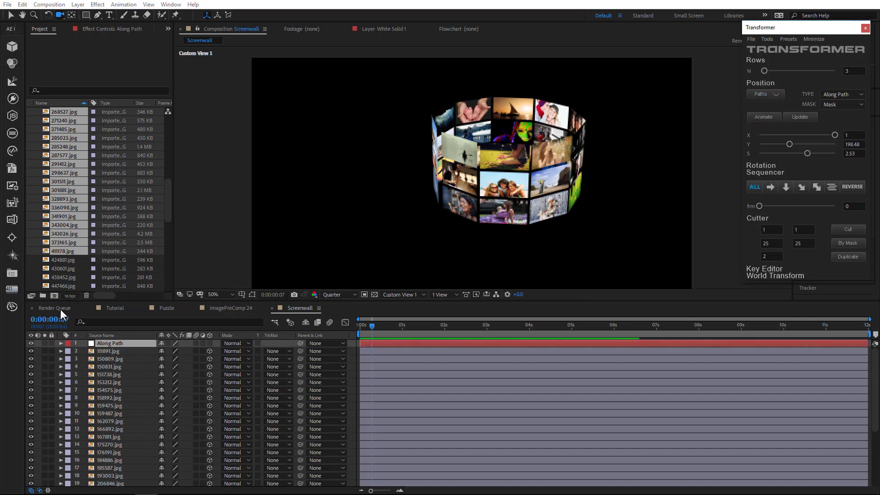
- Hide and lock the new Along Path layer, then rebuild all photos into a three-row wall along it
click(30, 343)
click(51, 343)
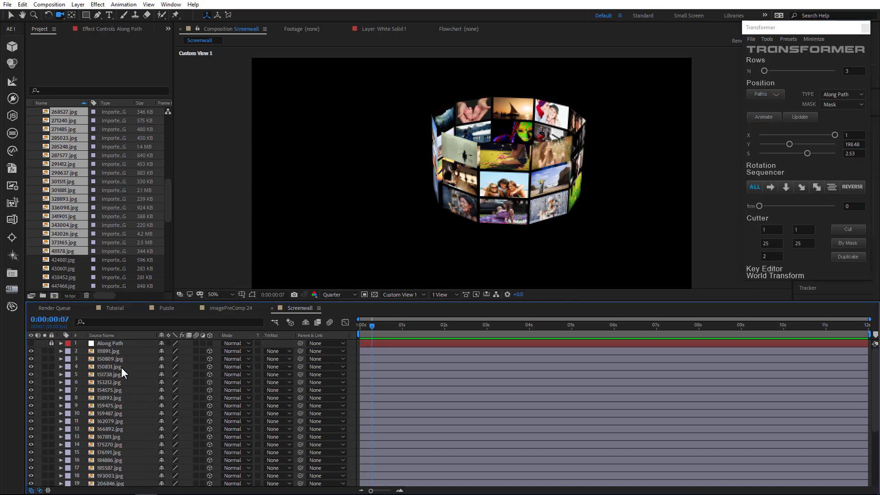
key(ctrl+a)
click(800, 116)
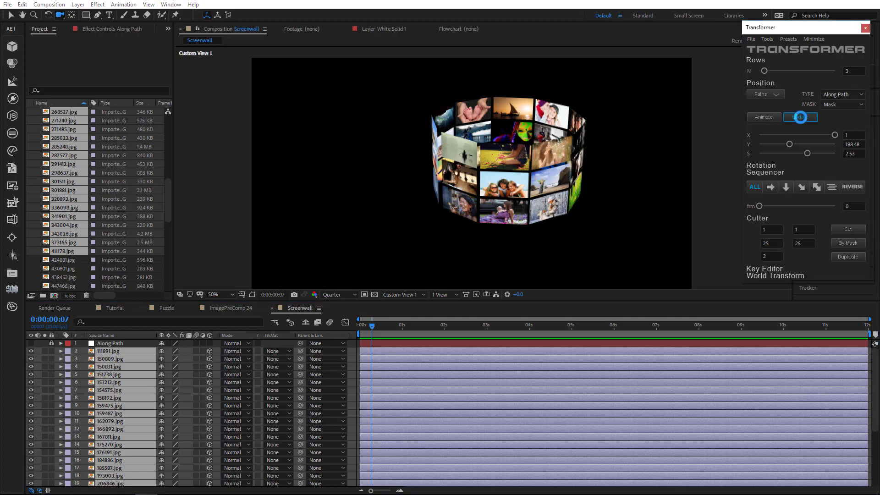
drag(503, 237, 513, 202)
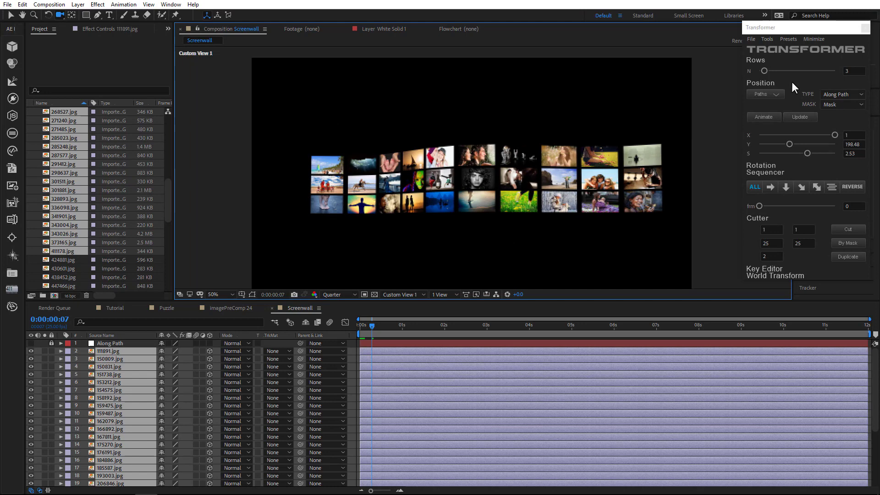
- Set the wall to six rows with scale about 1.59, viewed at 25% zoom
click(854, 71)
text(6)
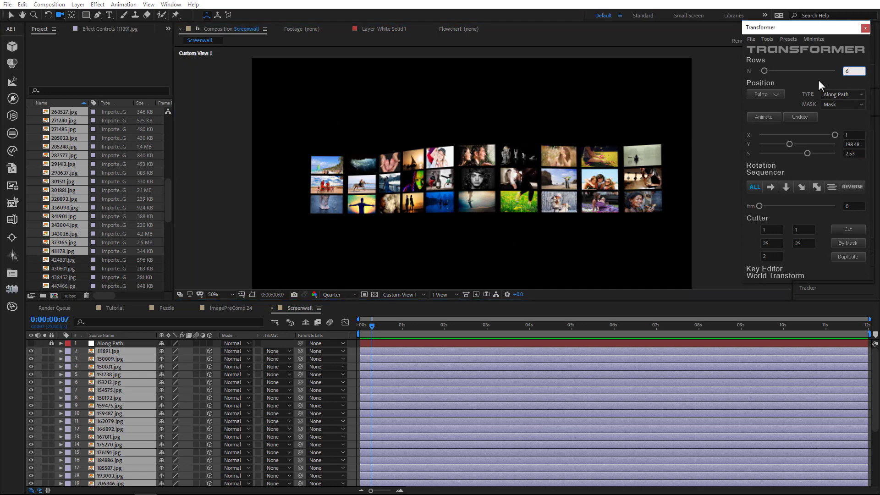
key(Return)
key(comma)
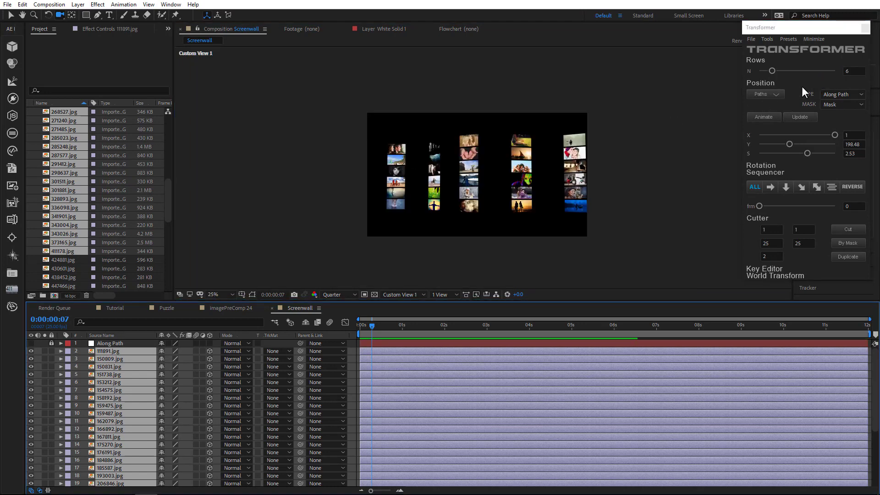
drag(805, 153, 781, 153)
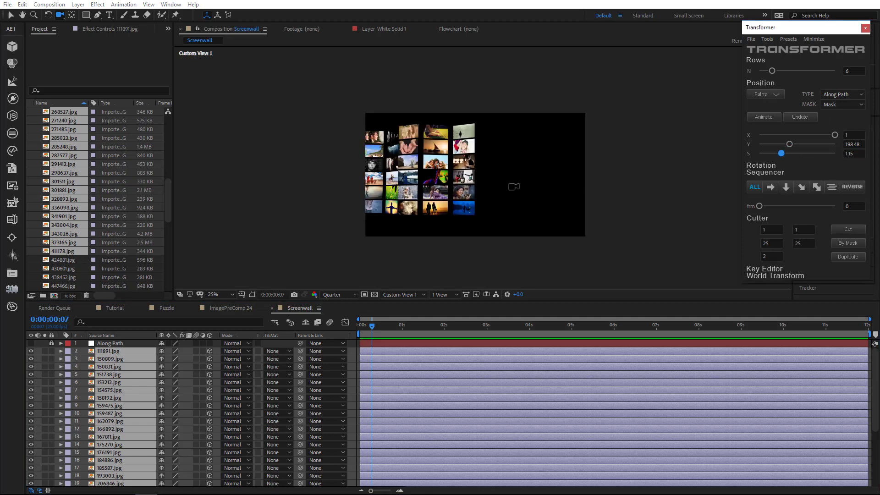
drag(437, 217, 477, 215)
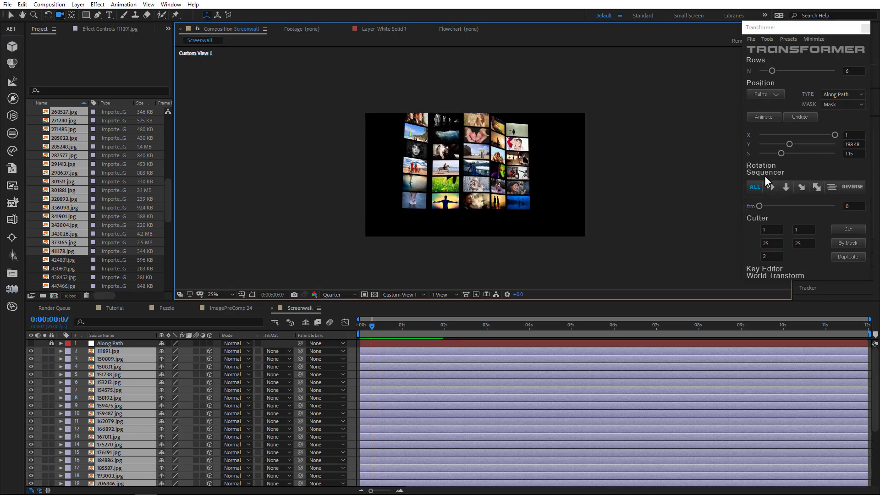
- Change the wall to five rows and raise its scale S to 1.39
click(855, 71)
key(Return)
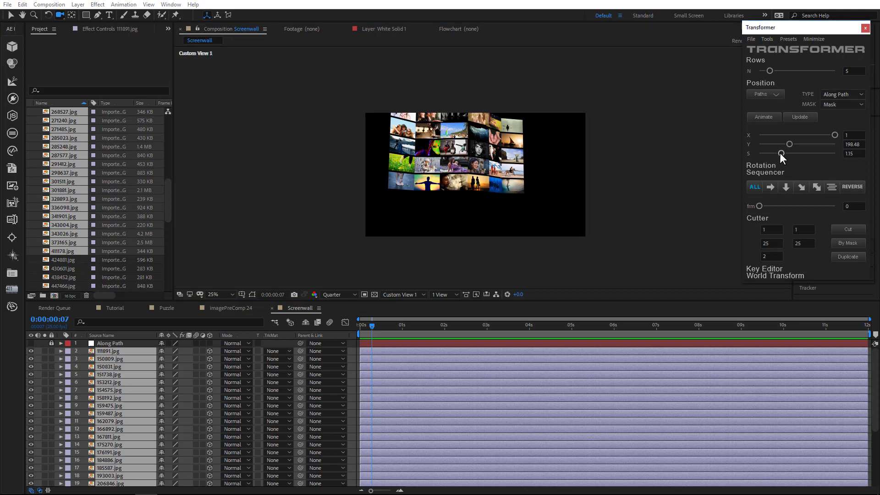
drag(783, 152, 784, 152)
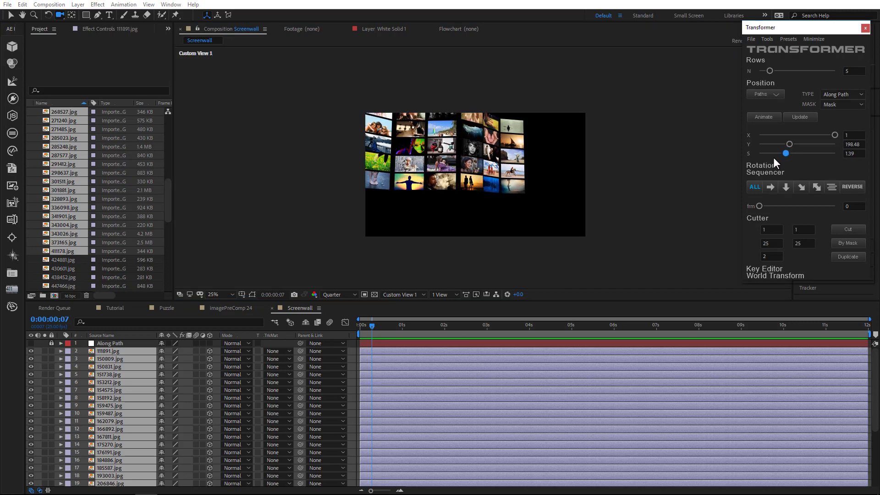
drag(418, 188, 469, 180)
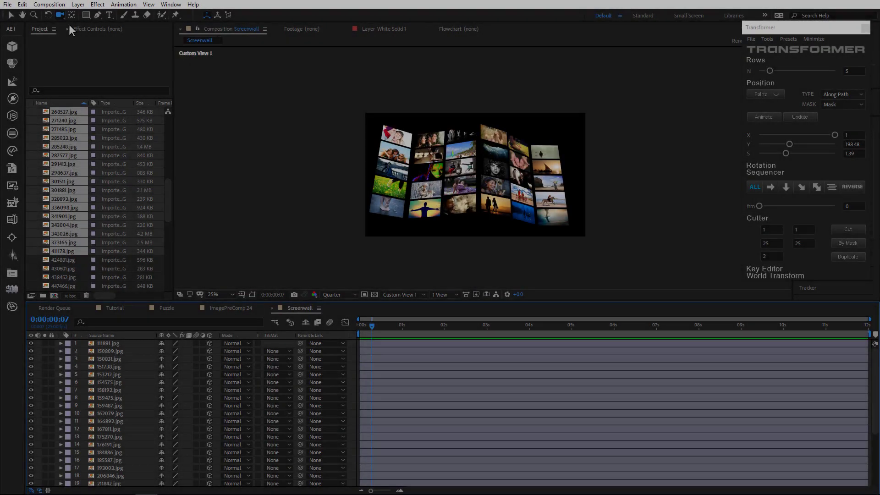
- Create a comp-sized solid named 'Along Path' and view the composition through Active Camera
click(78, 4)
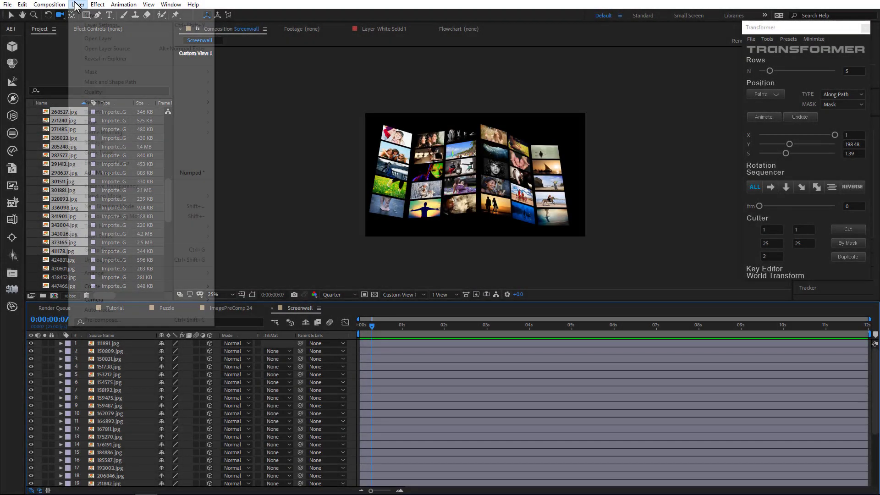
mouse_move(92, 14)
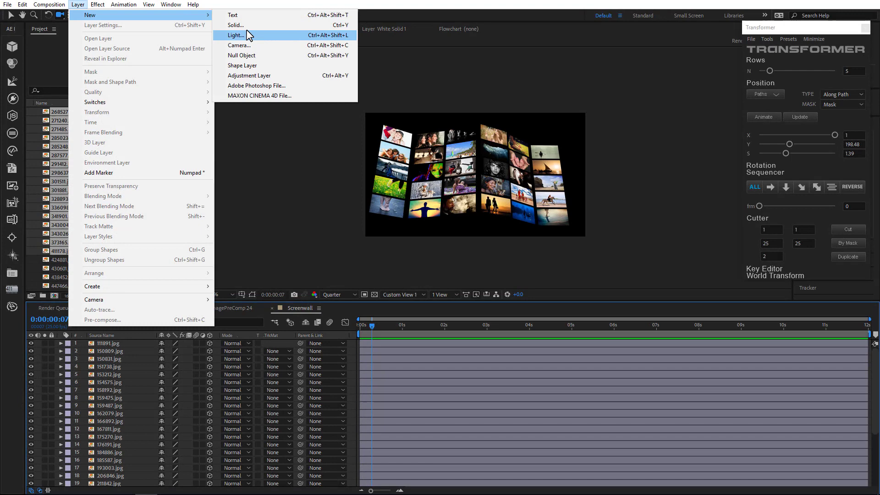
click(248, 26)
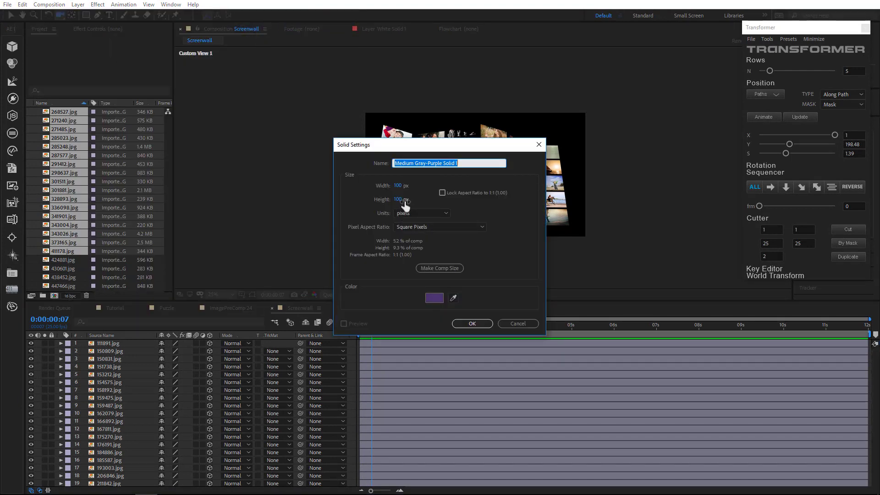
text(Along Path)
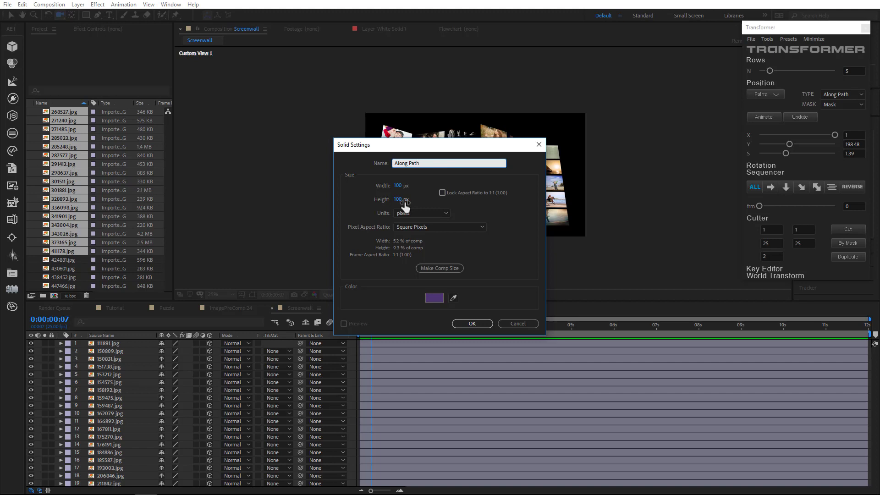
click(433, 268)
click(474, 322)
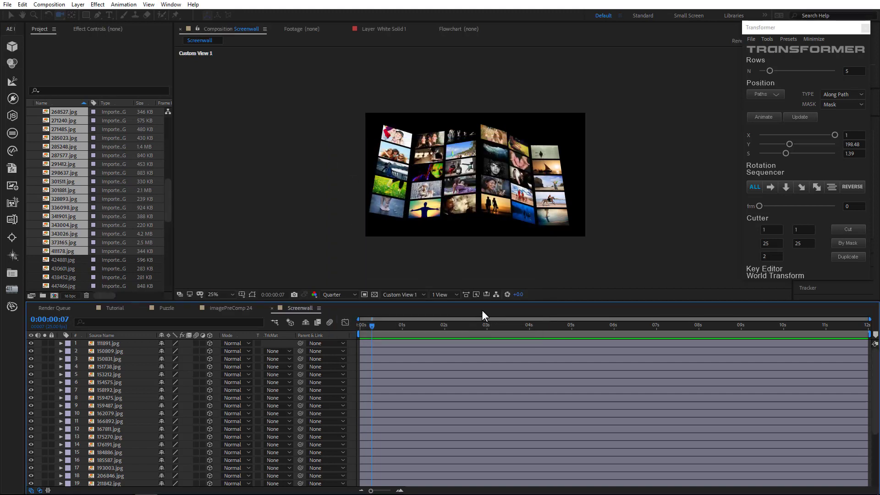
click(401, 295)
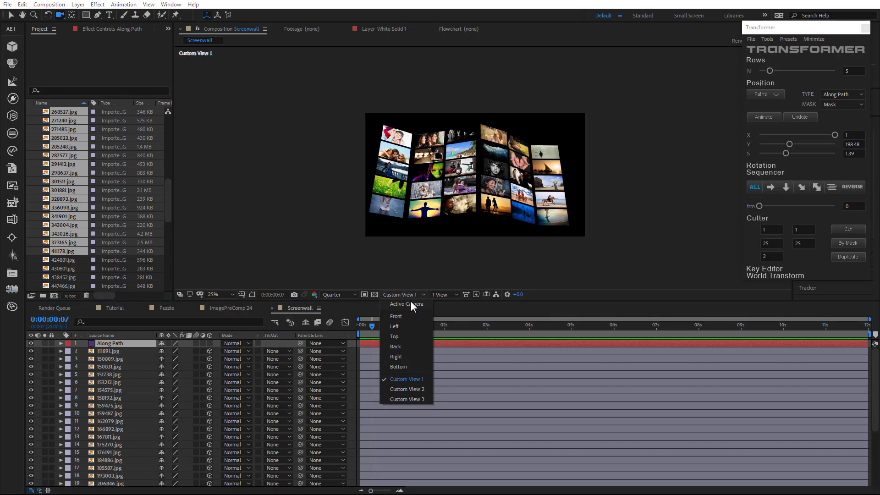
click(408, 305)
- Draw a three-point S-shaped Pen mask across the Along Path solid, then hide the solid
click(97, 15)
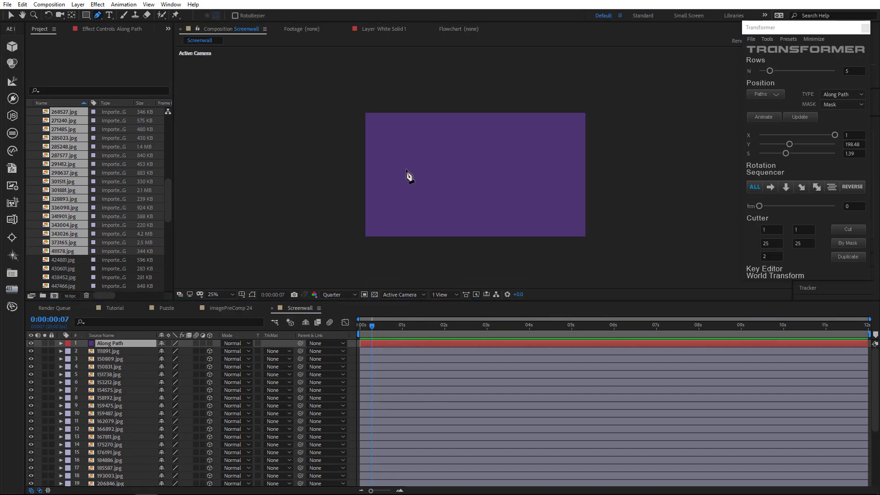
scroll(407, 176, up, 2)
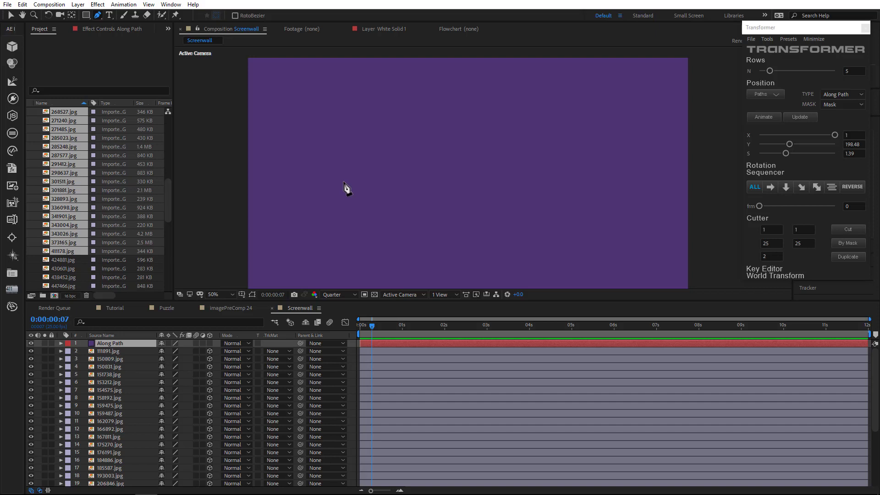
drag(340, 188, 343, 184)
drag(470, 126, 569, 125)
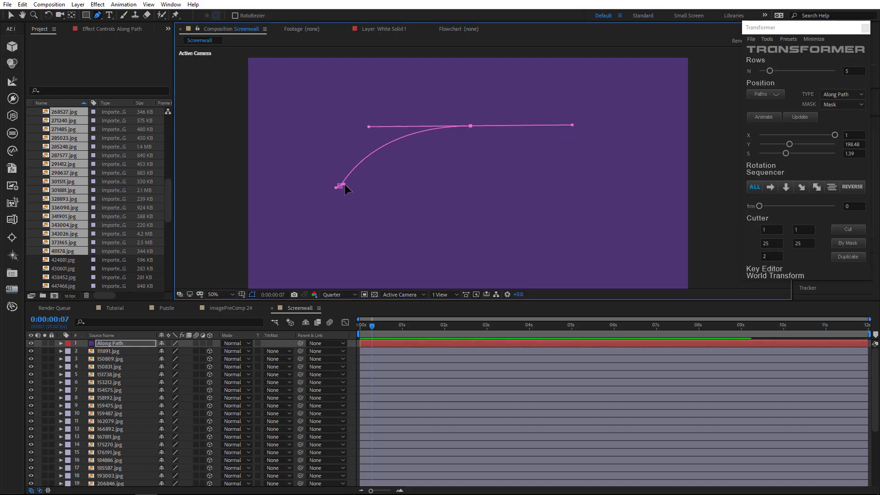
drag(343, 184, 400, 185)
drag(581, 196, 642, 197)
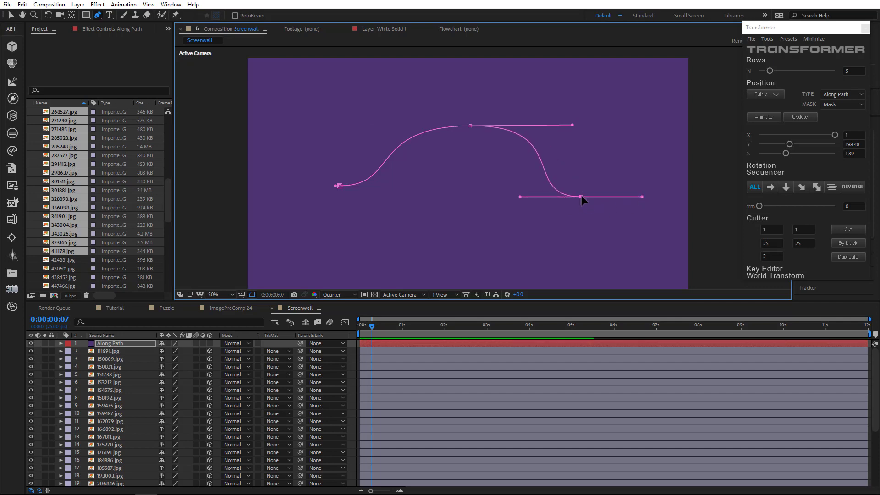
drag(582, 196, 595, 191)
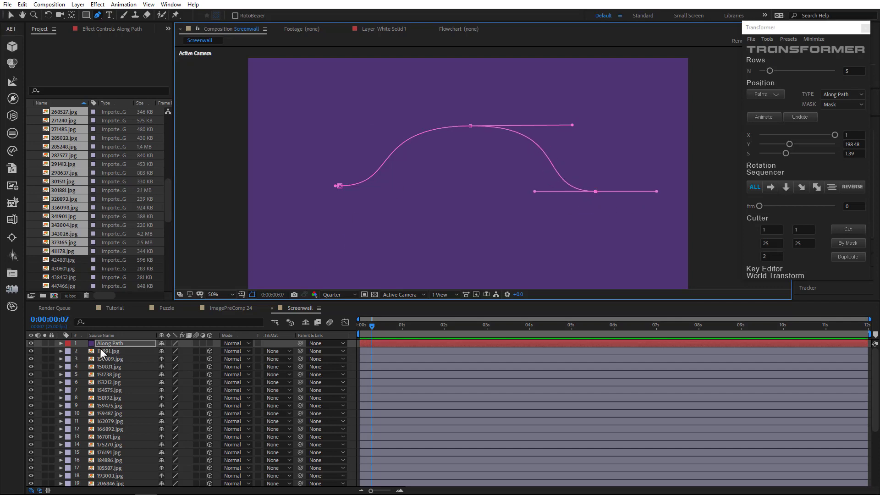
click(31, 343)
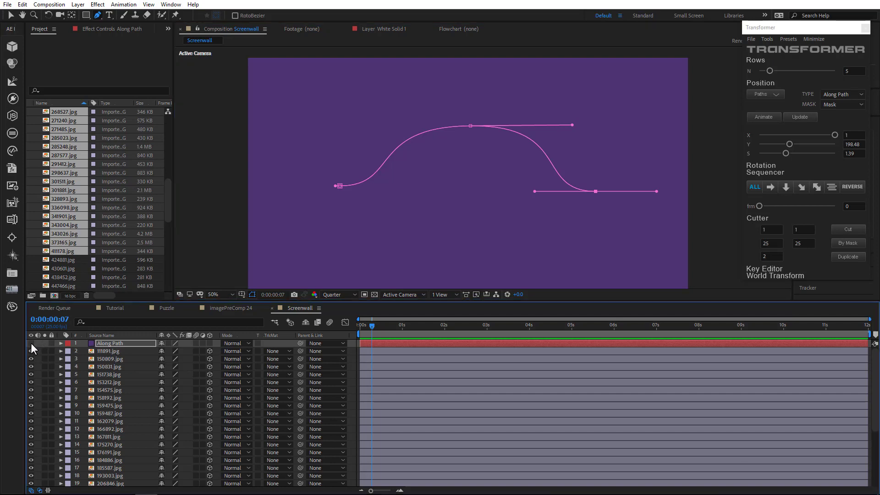
- Lock the Along Path solid and arrange photo layers 2–31 along its curve with Transformer's Update
click(51, 343)
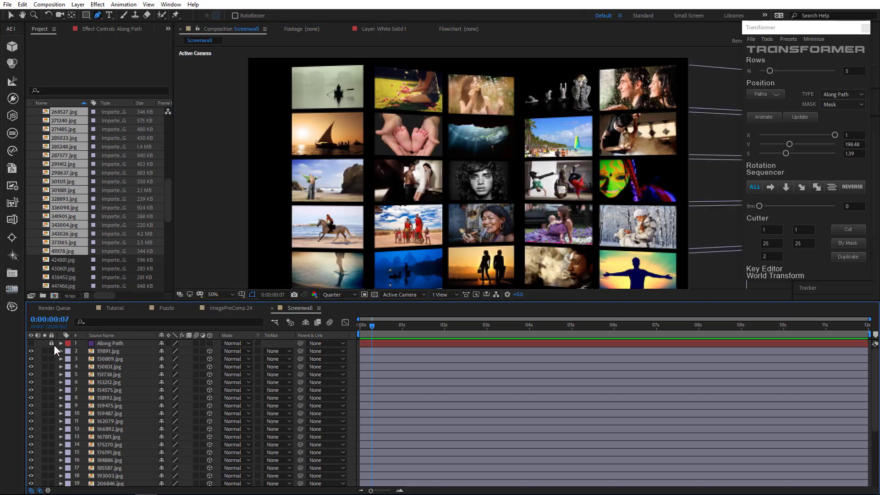
click(108, 351)
scroll(104, 440, down, 4)
shift+click(108, 482)
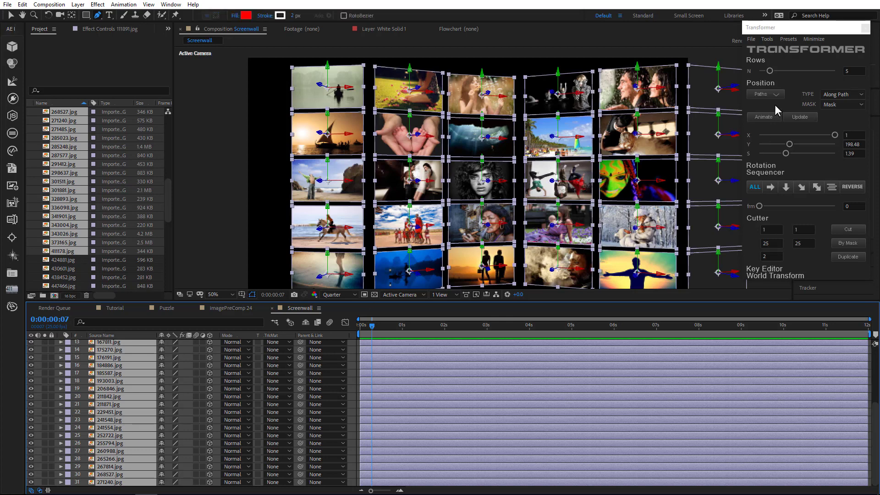
click(793, 117)
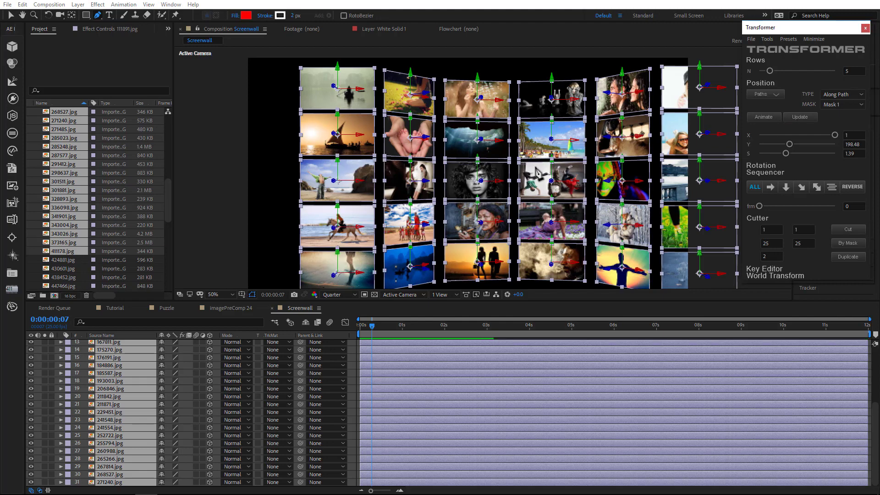
- Inspect the curved photo wall from Custom View 1 by orbiting the camera
scroll(478, 173, down, 2)
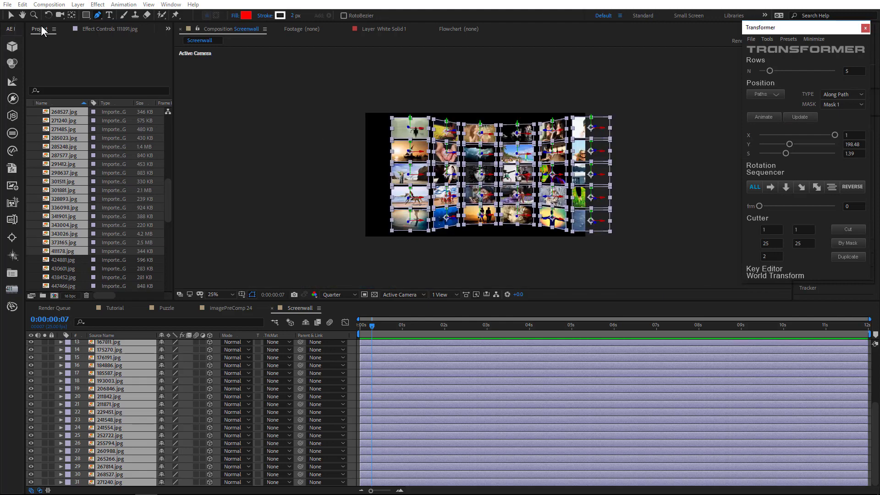
click(59, 15)
click(402, 295)
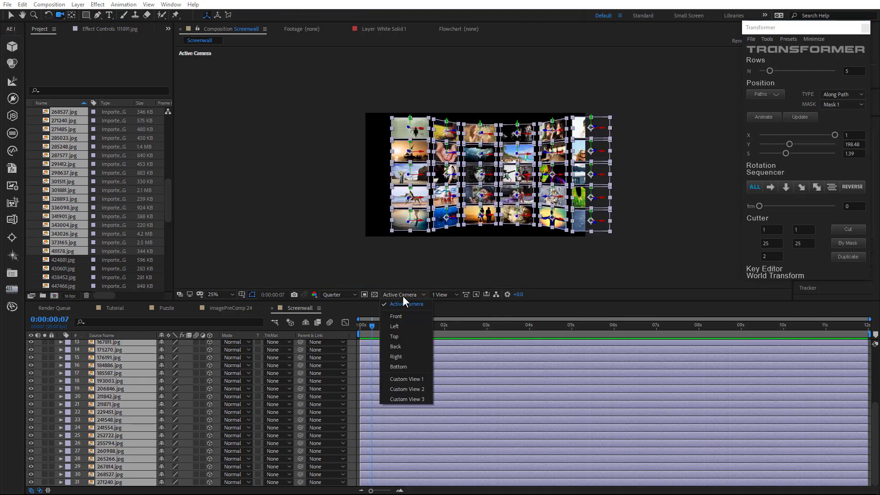
click(405, 378)
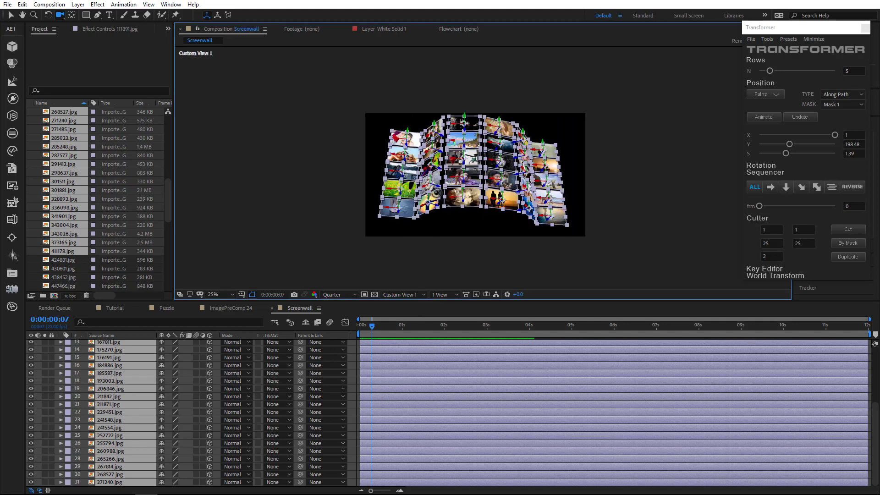
drag(437, 193, 479, 192)
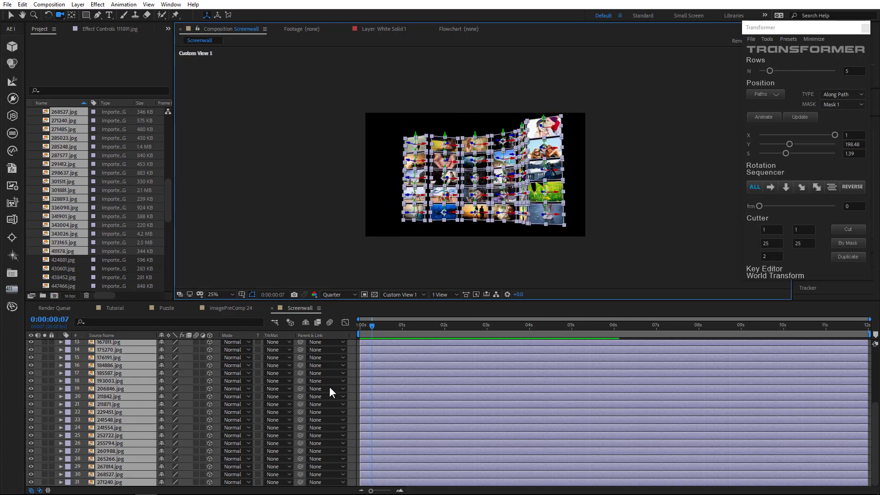
- Unlock Along Path and drag its mask tangent handles to bend the curve down
scroll(358, 371, up, 4)
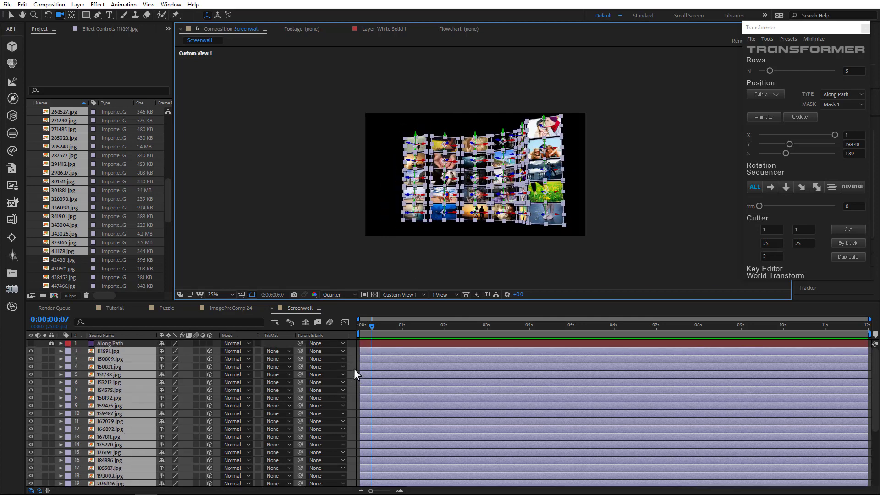
click(51, 343)
click(107, 343)
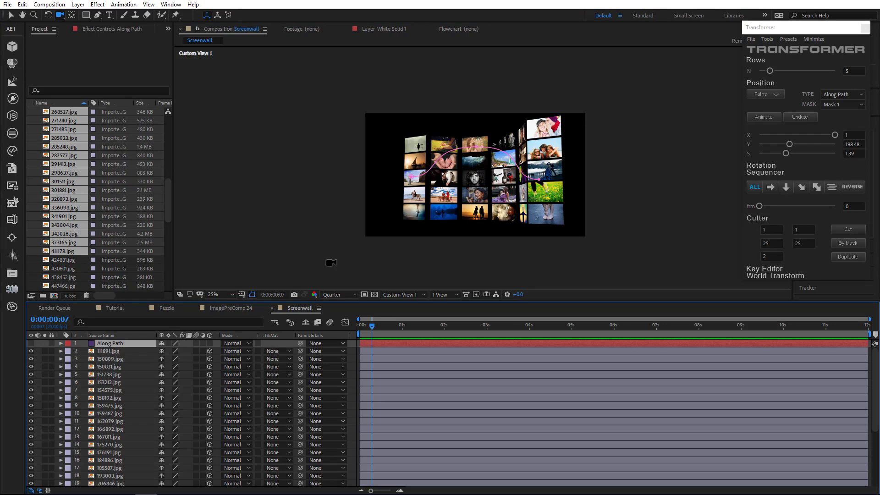
key(v)
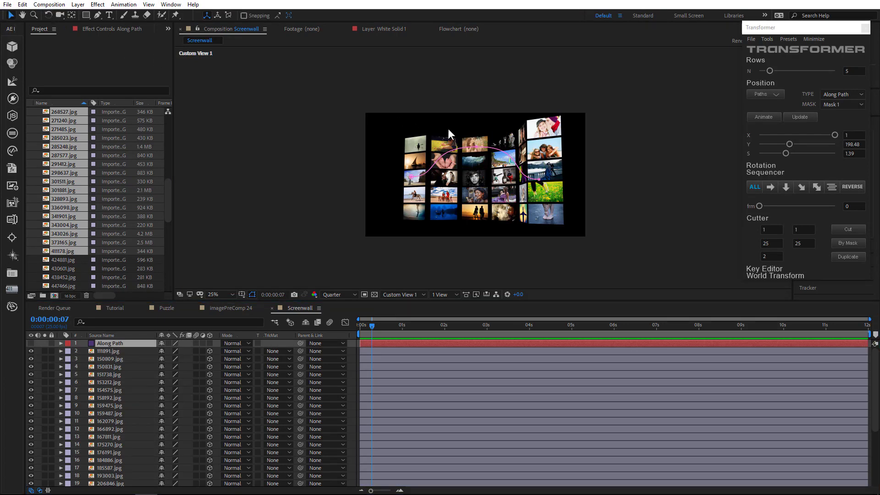
click(478, 150)
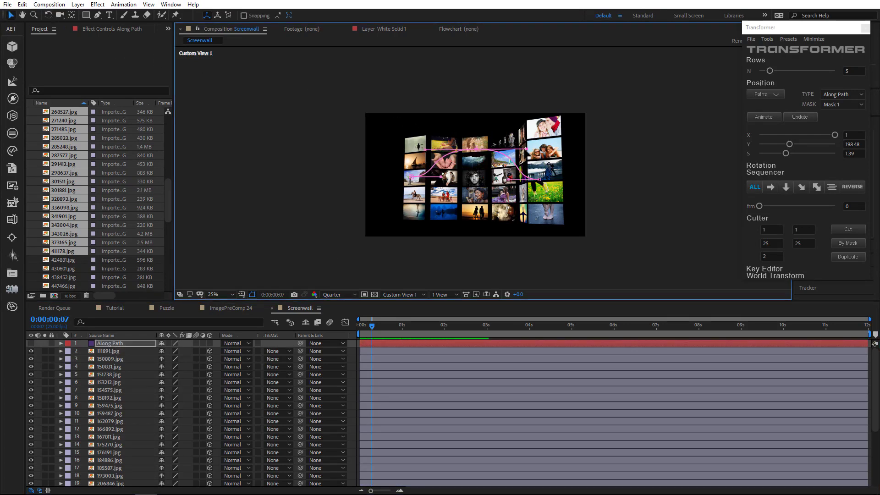
drag(478, 150, 489, 202)
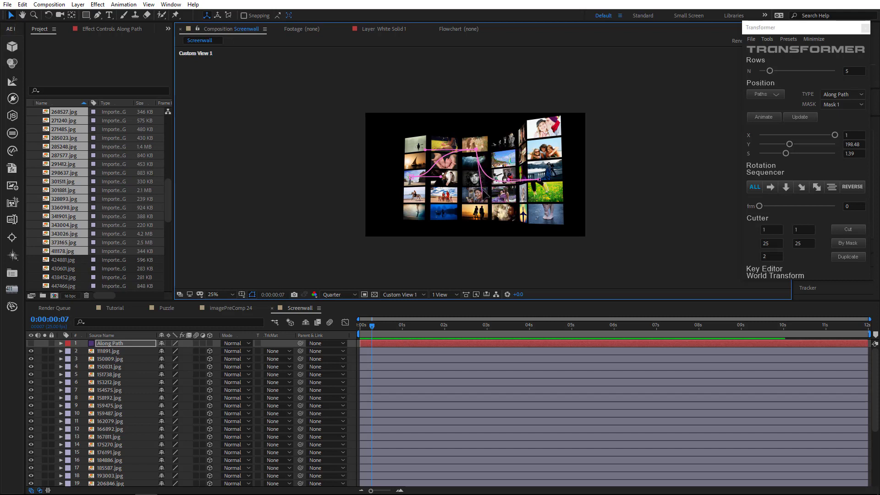
drag(427, 150, 465, 185)
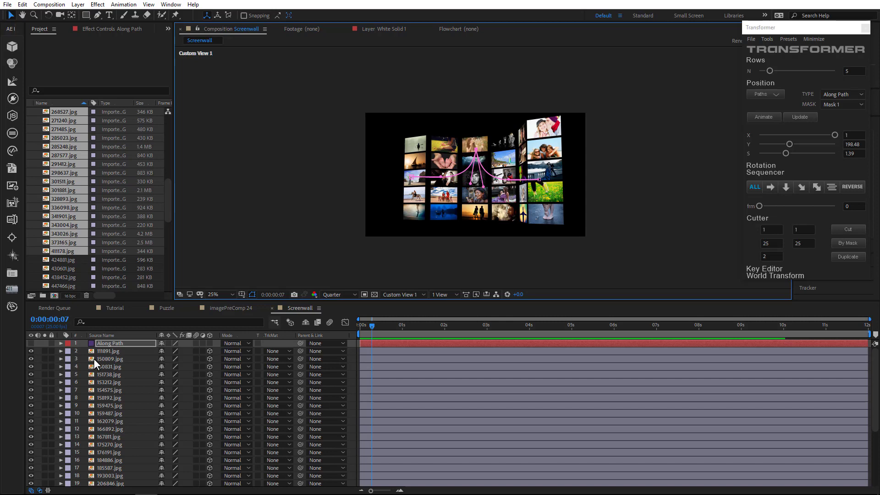
- Relock Along Path, select all photo layers, update Transformer, and orbit to check the bend
click(51, 343)
key(ctrl+a)
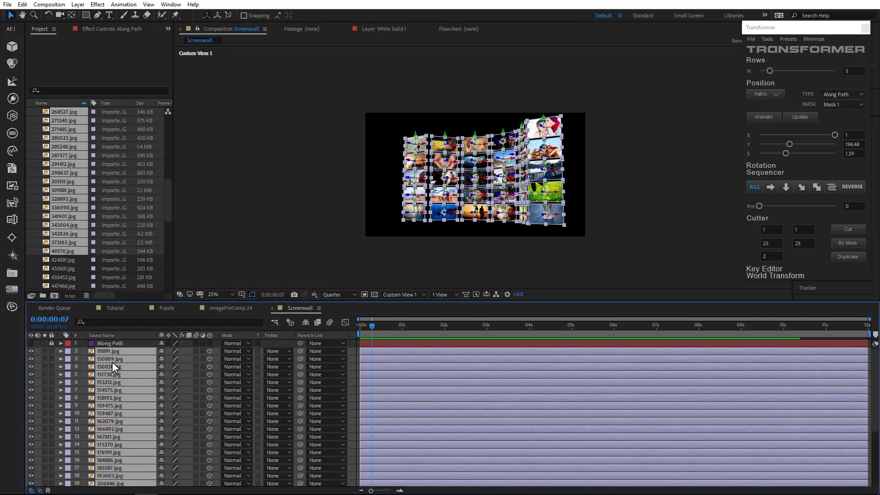
click(795, 116)
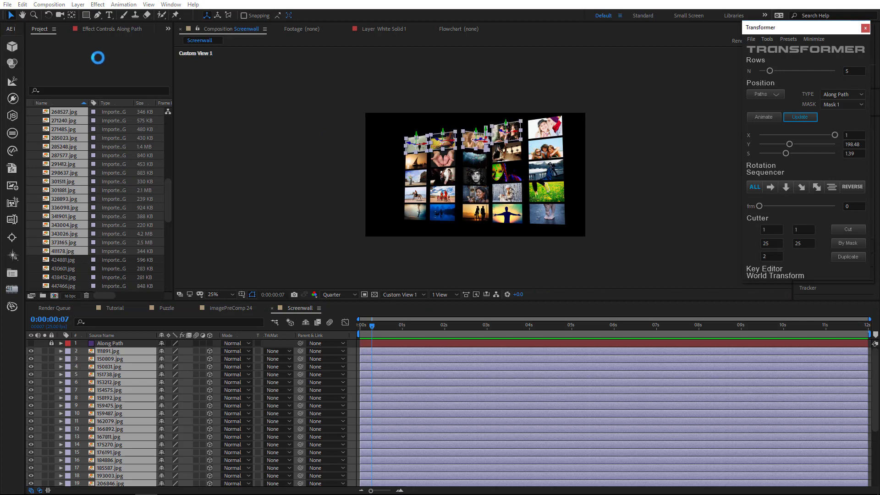
click(59, 15)
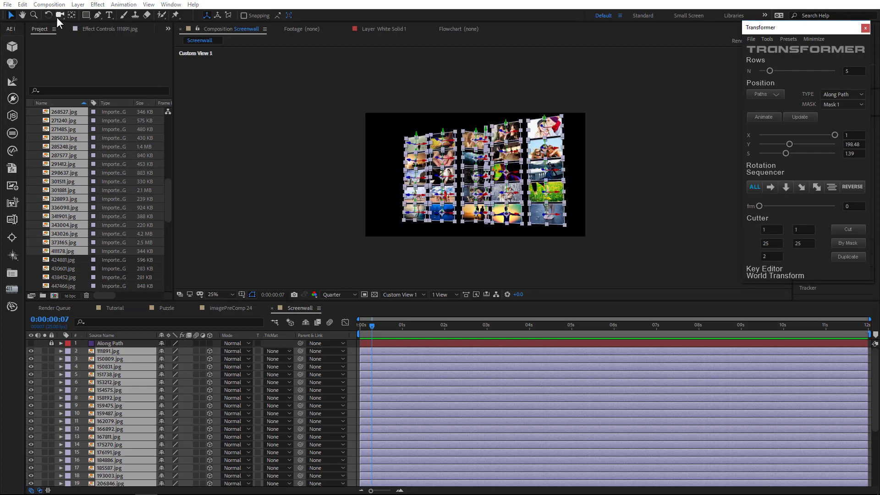
mouse_move(448, 236)
mouse_down()
mouse_move(509, 231)
mouse_move(459, 228)
mouse_move(456, 220)
mouse_up()
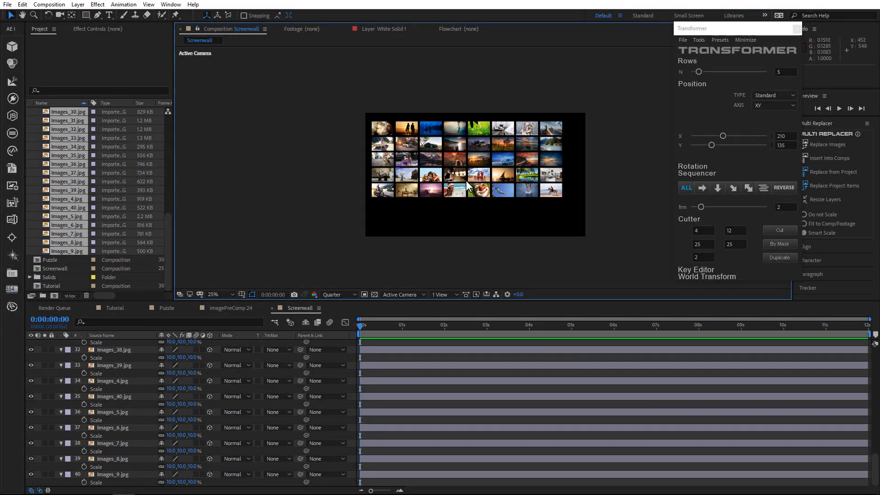
- Select all image layers and scrub their Anchor Point Z to 1956.0
drag(335, 98, 583, 217)
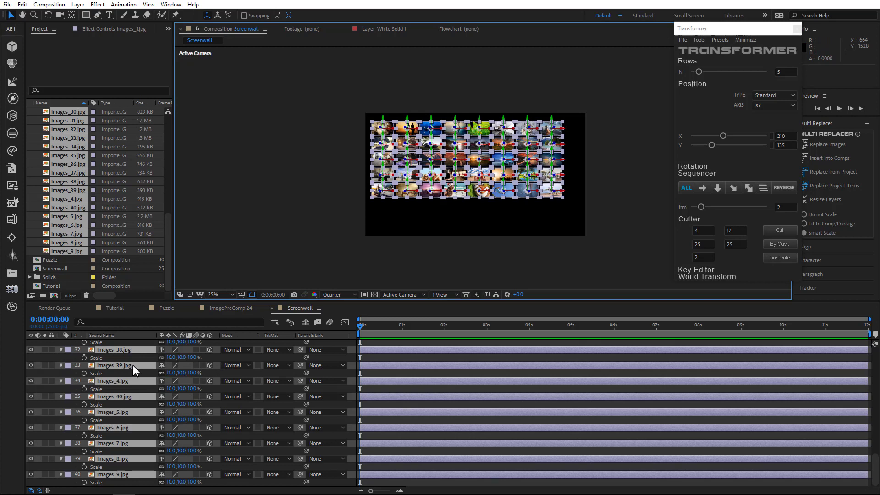
key(a)
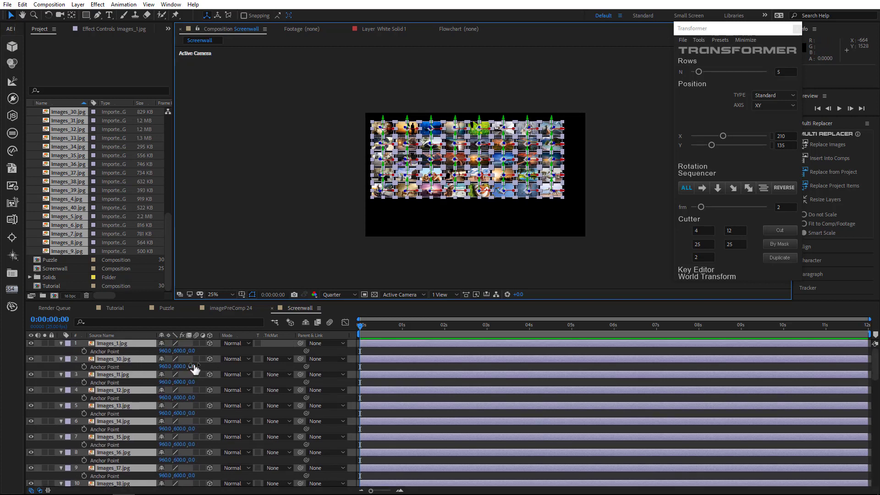
drag(191, 351, 267, 348)
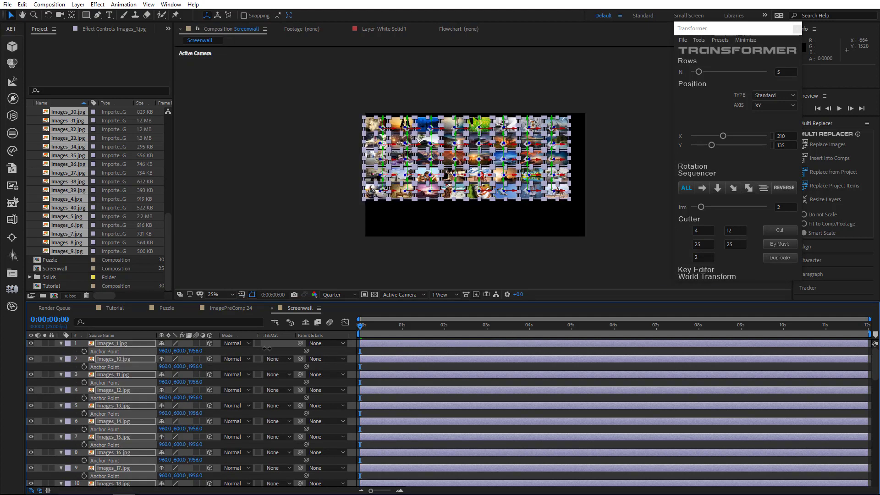
- In Transformer, set Position X to 0 and drag Position Y to 133 to stack layers
click(402, 296)
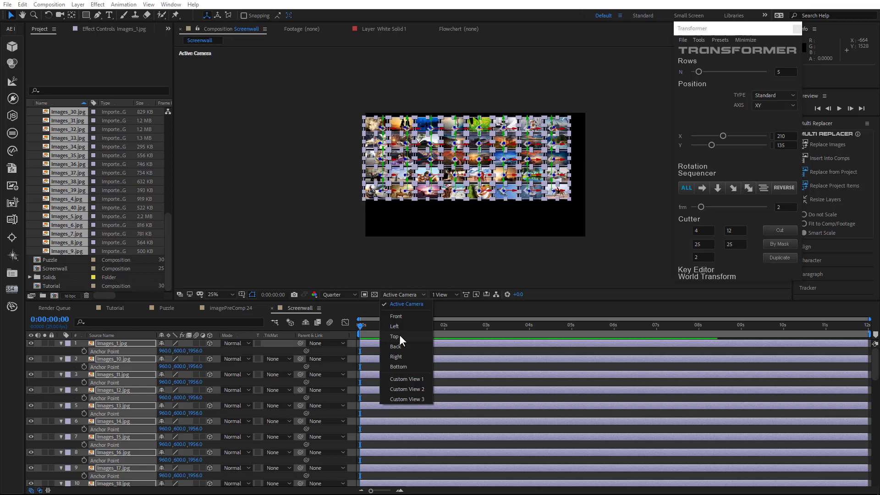
click(400, 335)
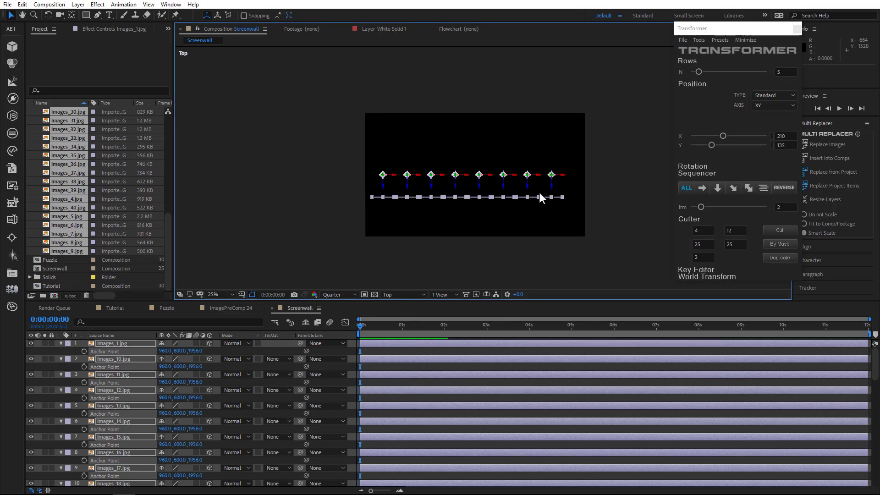
click(683, 136)
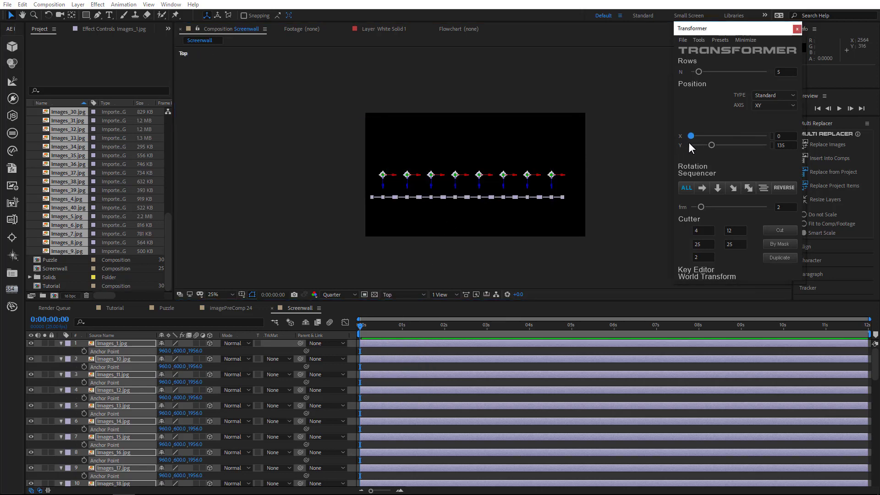
click(676, 145)
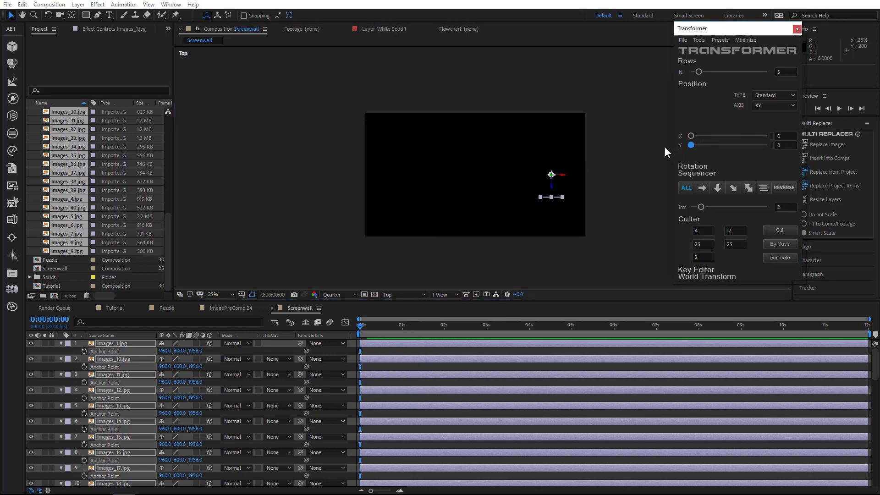
click(400, 295)
click(399, 311)
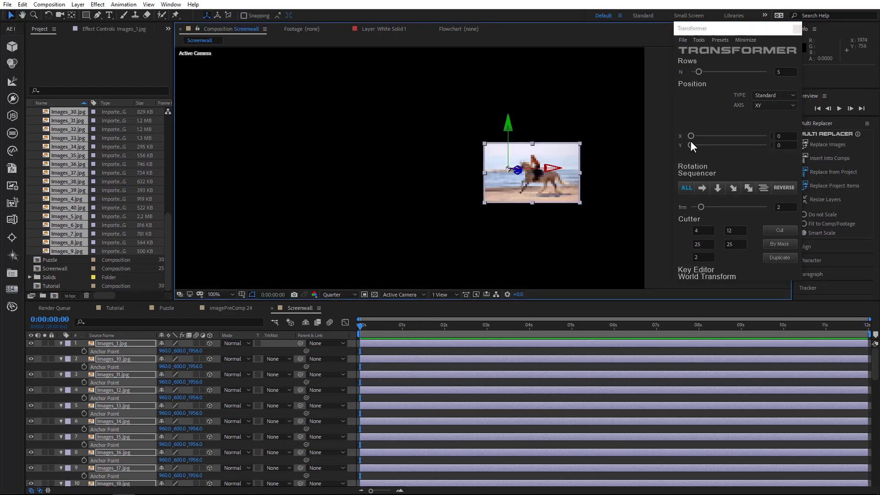
drag(690, 144, 711, 143)
- View the stack from Custom View 1 and scrub Anchor Point Z to 3306.0
scroll(588, 194, down, 2)
scroll(587, 194, down, 1)
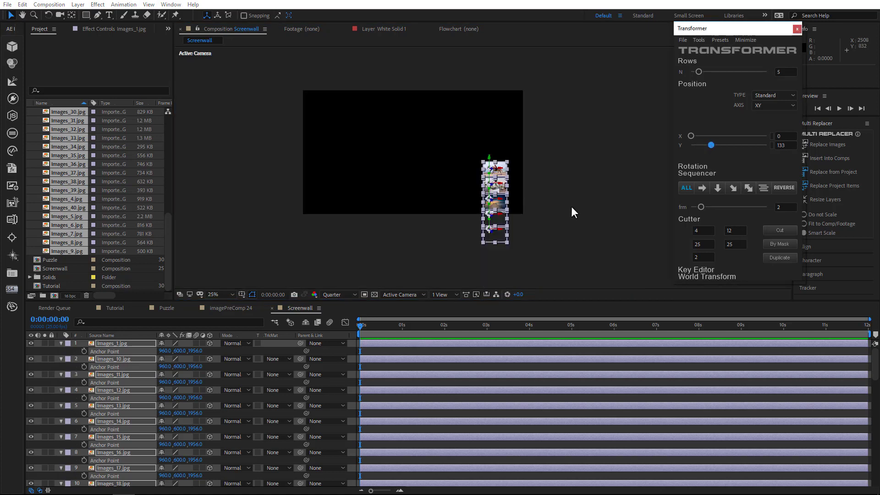
click(406, 296)
click(411, 376)
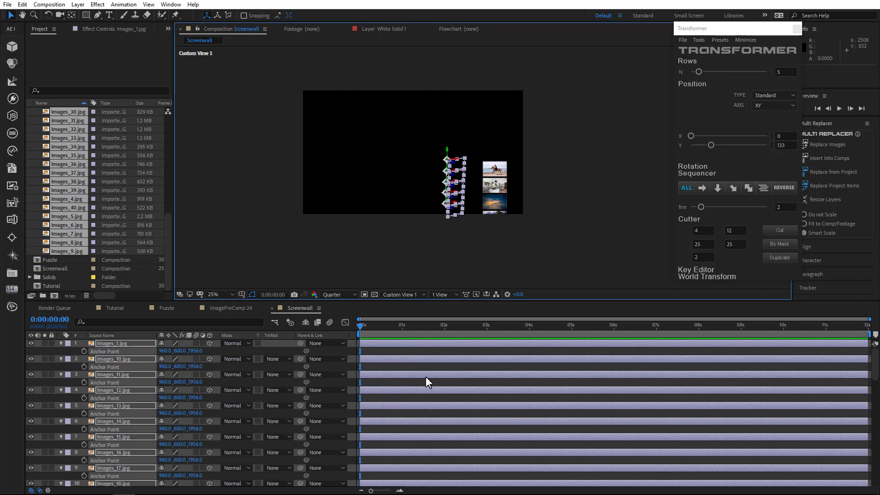
click(50, 14)
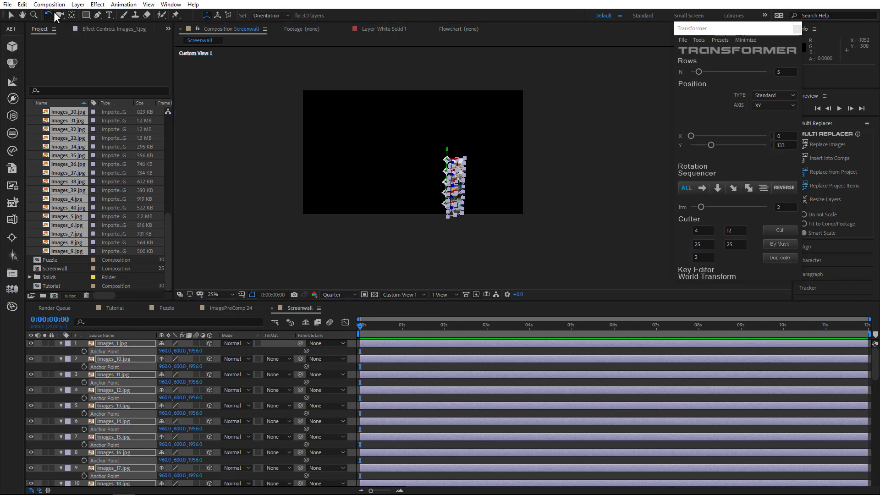
drag(381, 160, 387, 188)
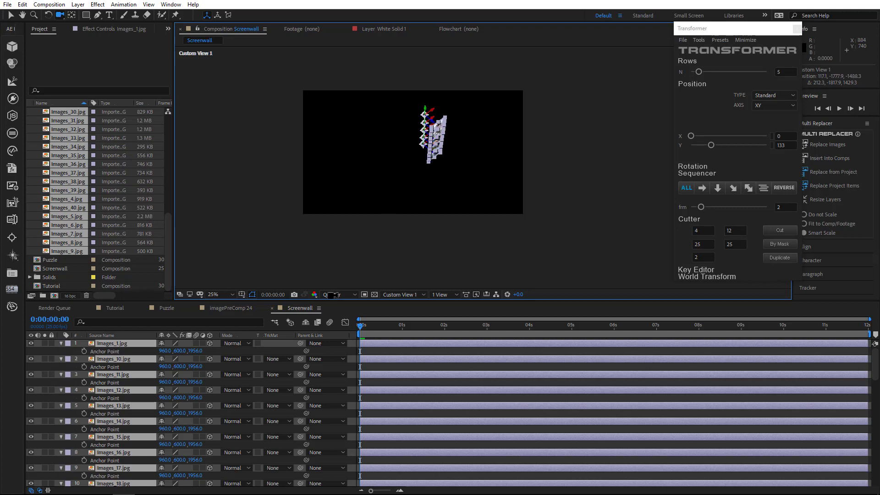
drag(202, 351, 262, 351)
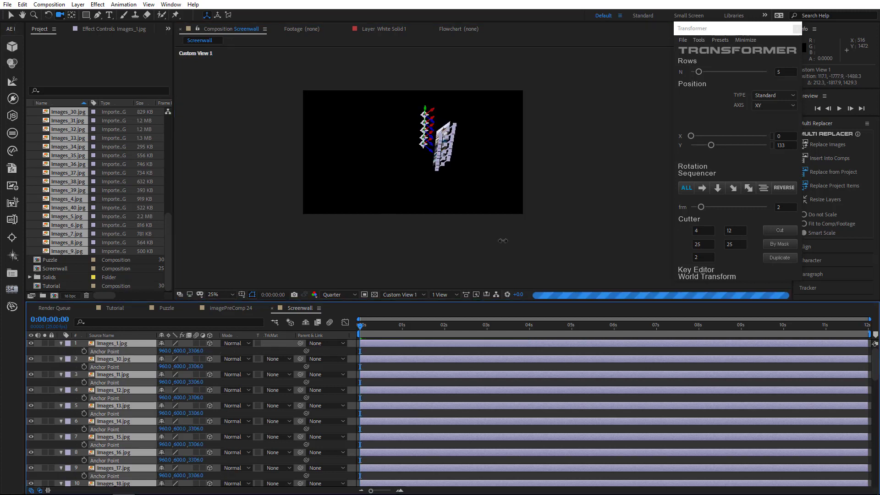
- Expand Transformer's Rotation settings and drag Horizontal Y to 267, curving the stack into a cylinder
click(692, 167)
drag(692, 188, 729, 189)
drag(395, 174, 549, 203)
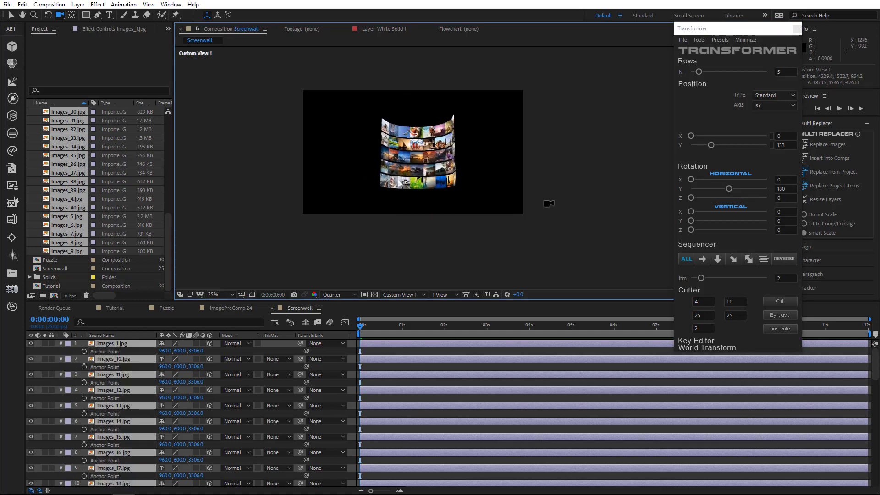
drag(736, 189, 747, 188)
drag(390, 202, 383, 205)
drag(425, 172, 407, 193)
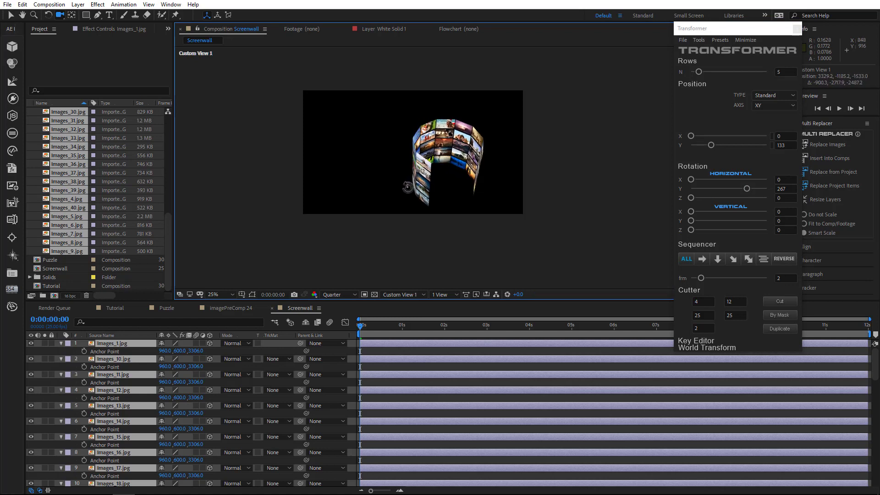
click(691, 220)
click(782, 71)
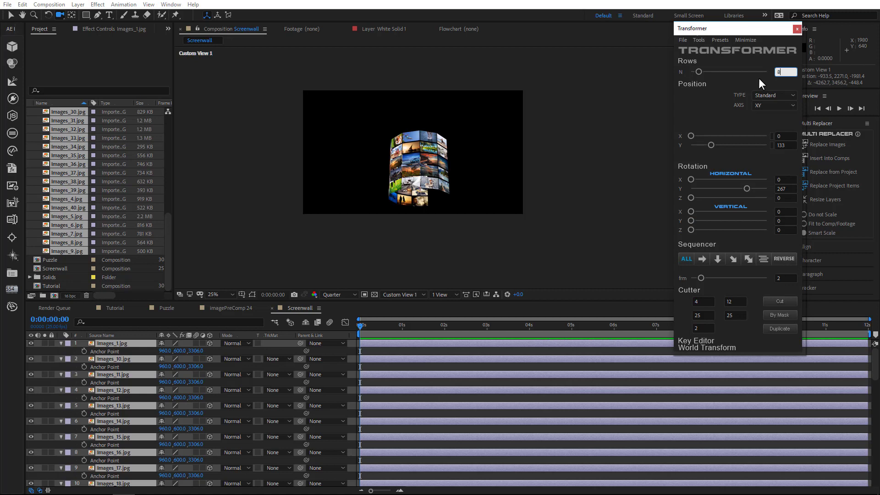
- Set Transformer's Rows to 8 and lower Horizontal Y rotation to 180
text(8)
key(Return)
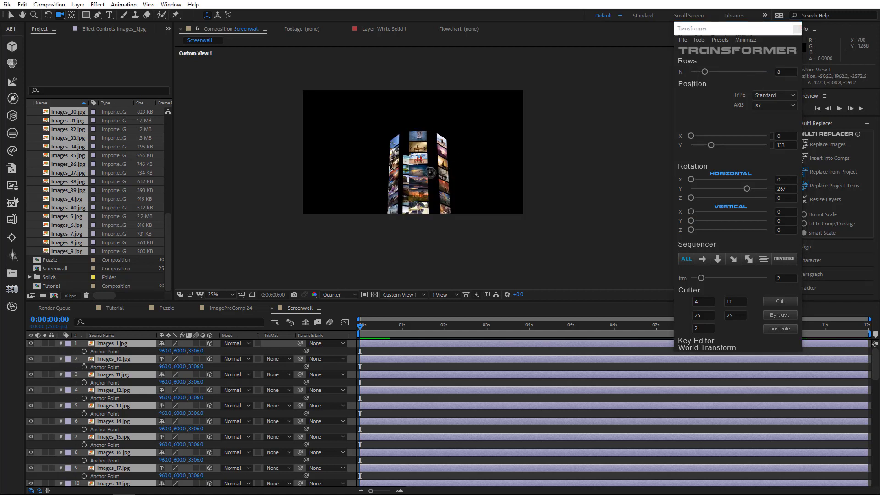
drag(430, 172, 548, 184)
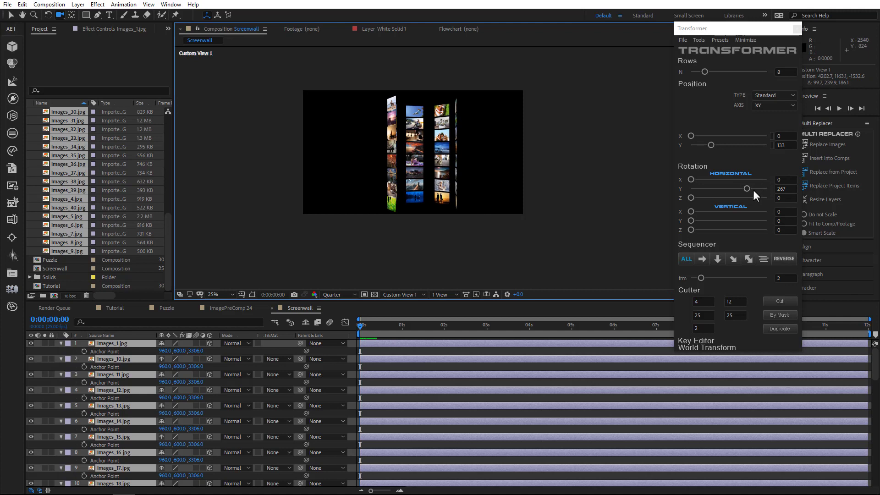
drag(743, 191, 729, 188)
mouse_move(424, 178)
mouse_down()
mouse_move(440, 176)
mouse_move(405, 172)
mouse_move(408, 132)
mouse_move(398, 177)
mouse_move(422, 164)
mouse_up()
- Add a Vertical Y twist of 6 and increase the Rows to 14
scroll(423, 164, up, 2)
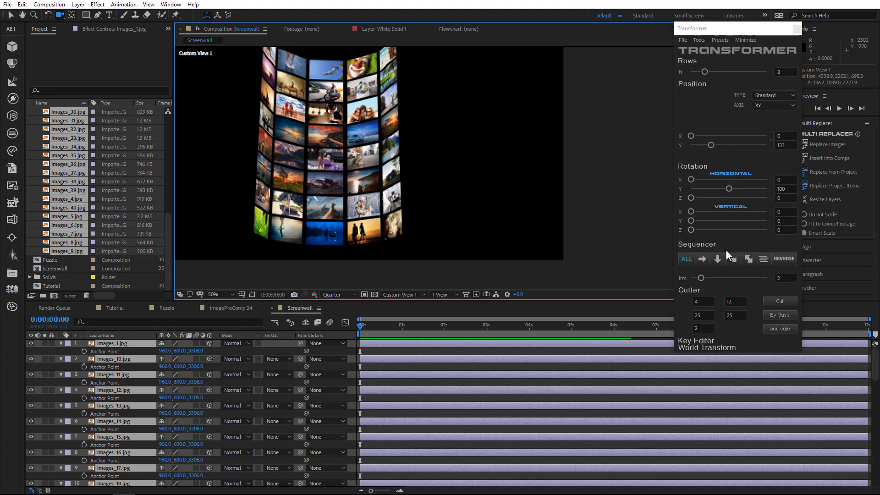
drag(688, 218, 695, 221)
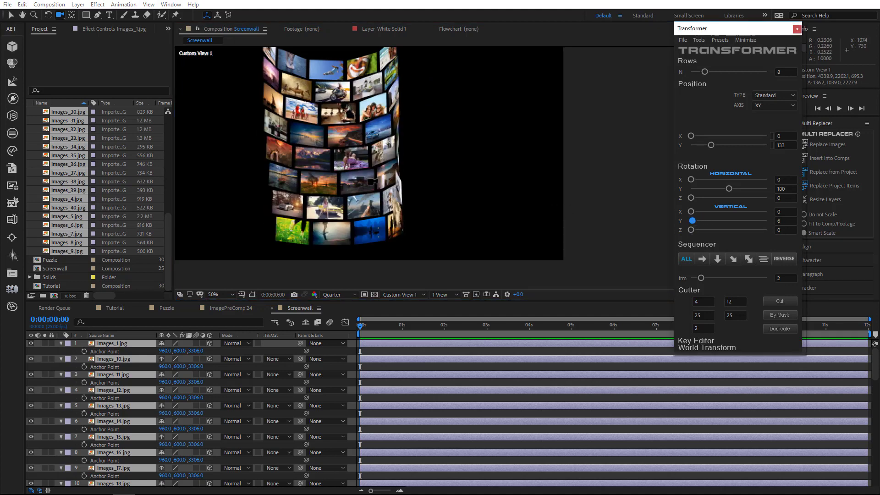
drag(465, 184, 246, 234)
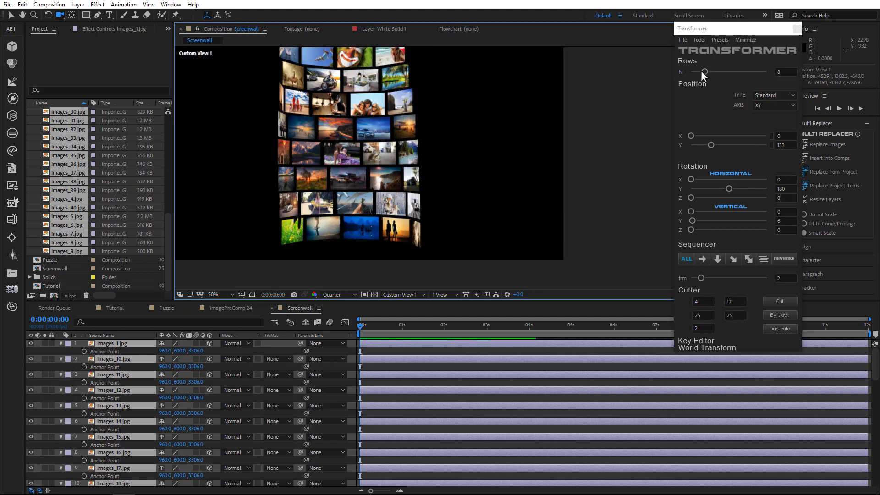
drag(702, 72, 717, 72)
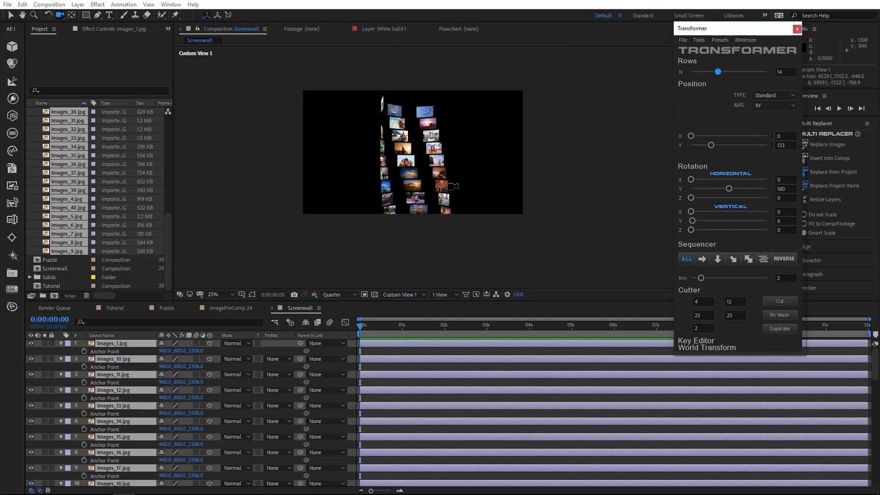
- Lower the Horizontal Y rotation to 121 to unwrap the taller wall
drag(453, 186, 419, 210)
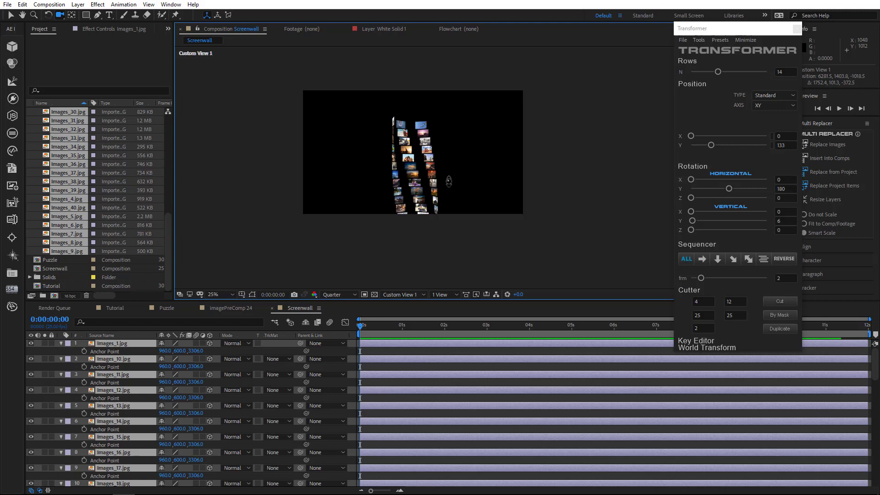
mouse_move(449, 182)
mouse_down()
mouse_move(449, 159)
mouse_move(459, 171)
mouse_move(445, 173)
mouse_up()
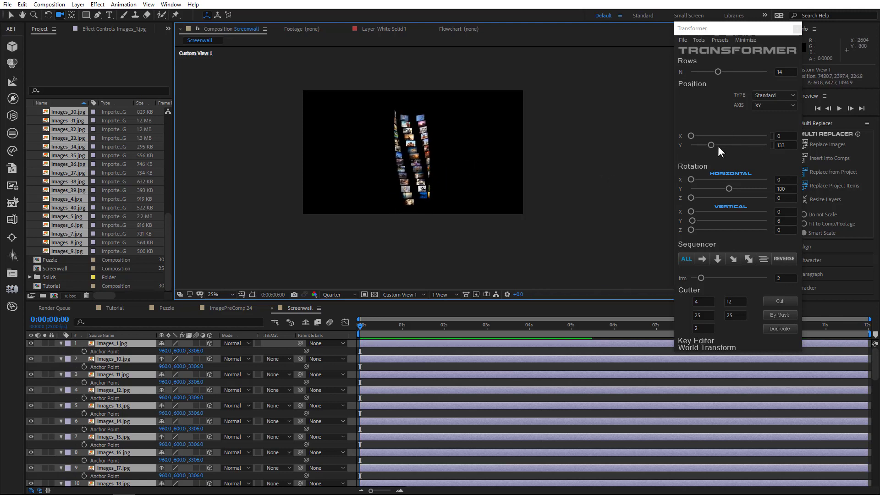
click(729, 189)
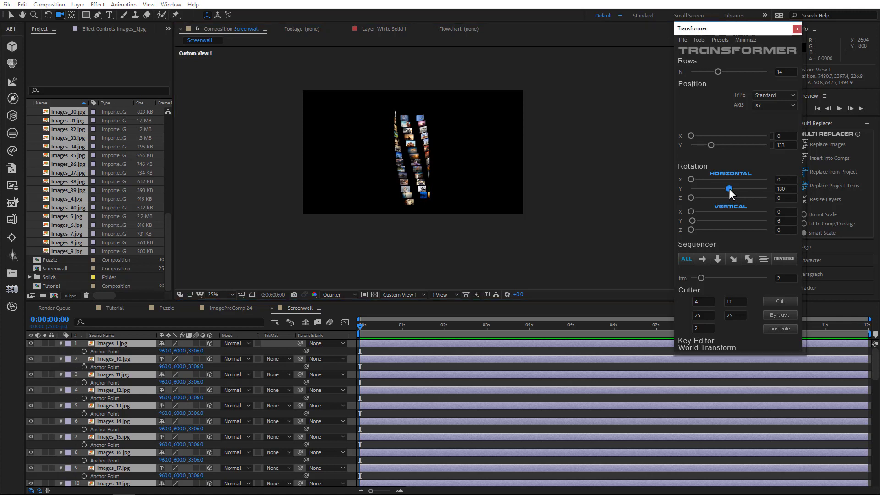
drag(724, 188, 721, 189)
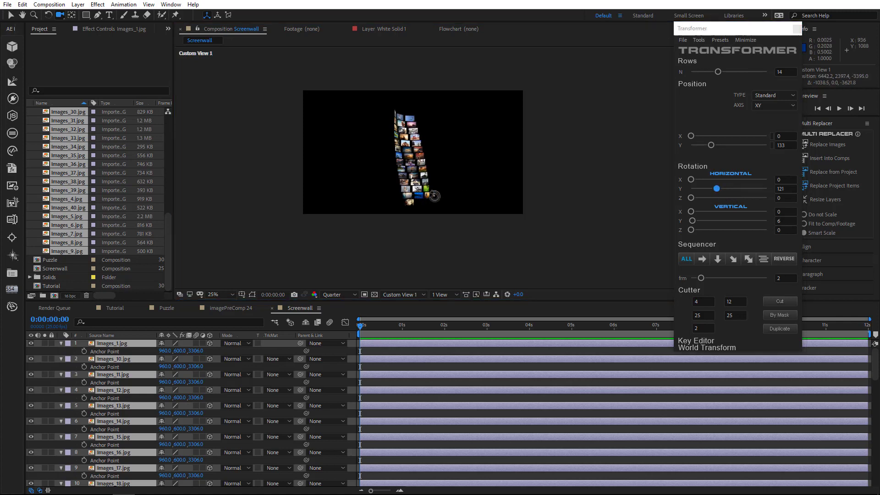
drag(411, 198, 483, 190)
- Increase the Rows to 25 and lower Horizontal Y rotation to 81
scroll(431, 173, up, 2)
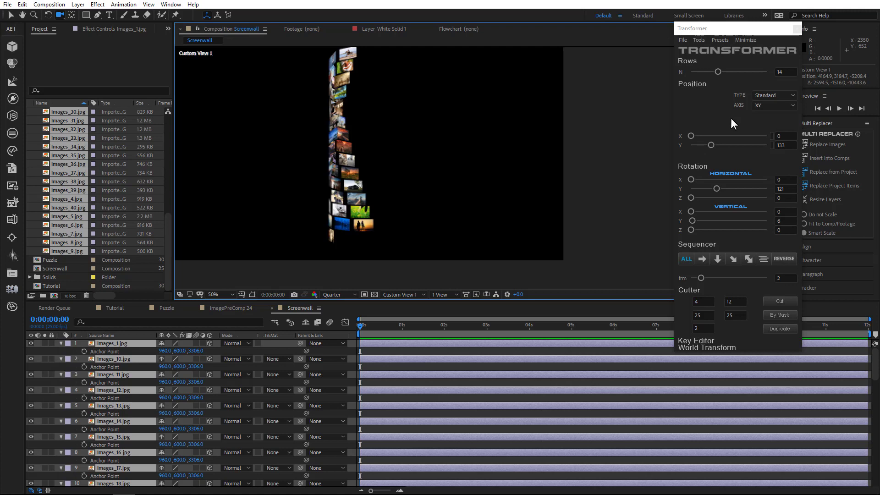
drag(727, 71, 738, 70)
drag(397, 219, 428, 204)
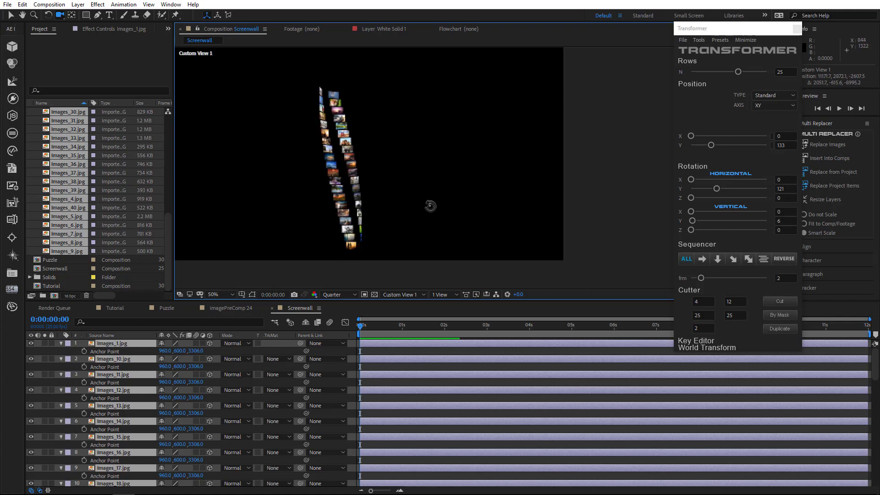
drag(716, 188, 706, 189)
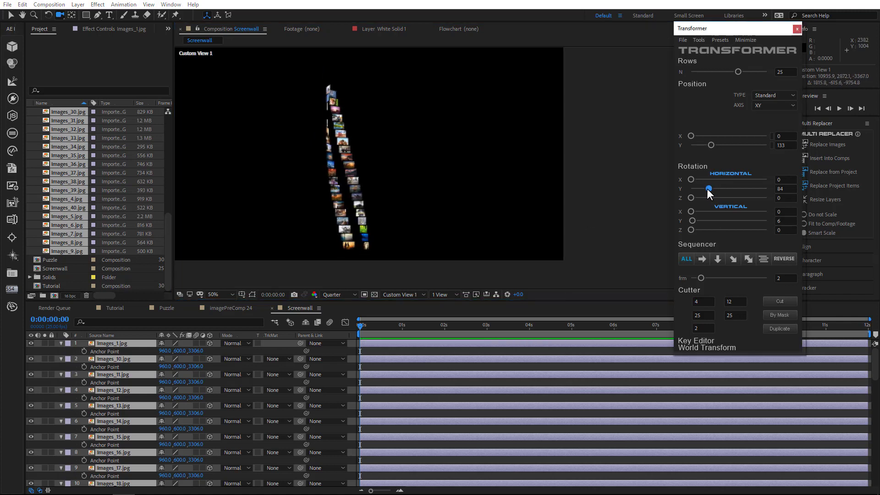
- Set the Vertical Y twist to 15, bending the wall into an S-shaped helix
click(694, 220)
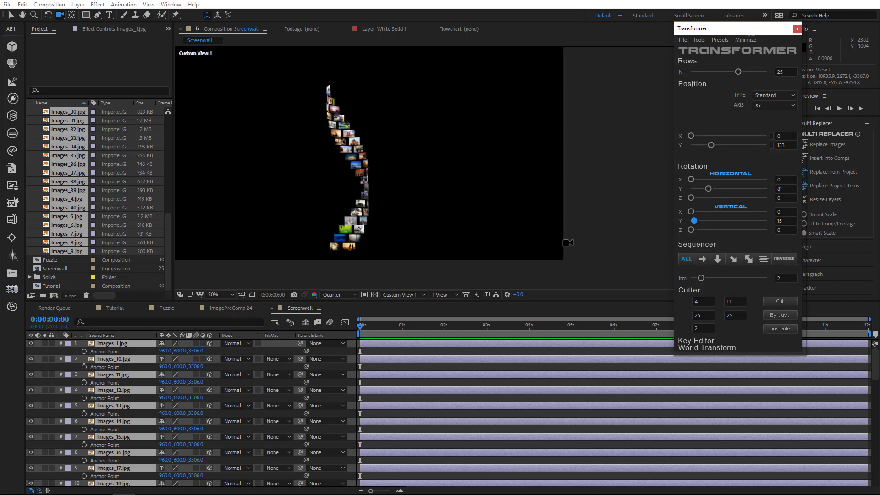
click(441, 220)
drag(441, 220, 517, 213)
drag(700, 221, 698, 219)
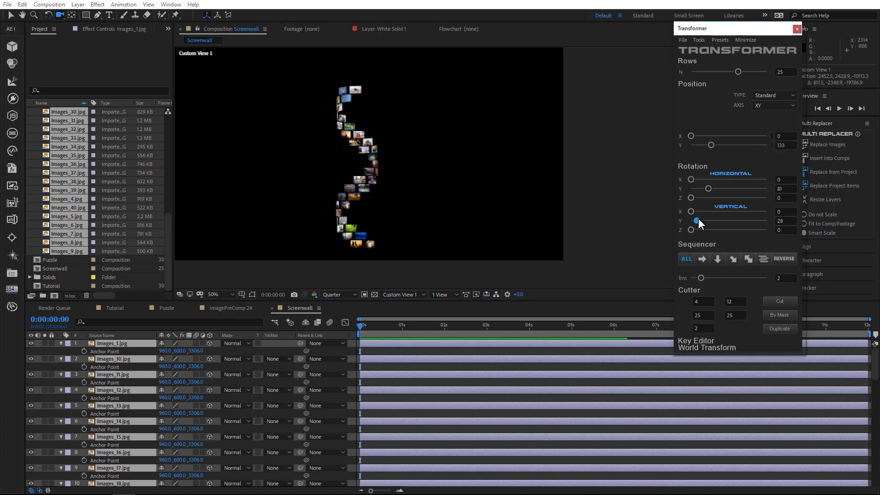
drag(309, 191, 396, 191)
- Switch the preview resolution to Half and orbit around the image helix
scroll(396, 191, up, 2)
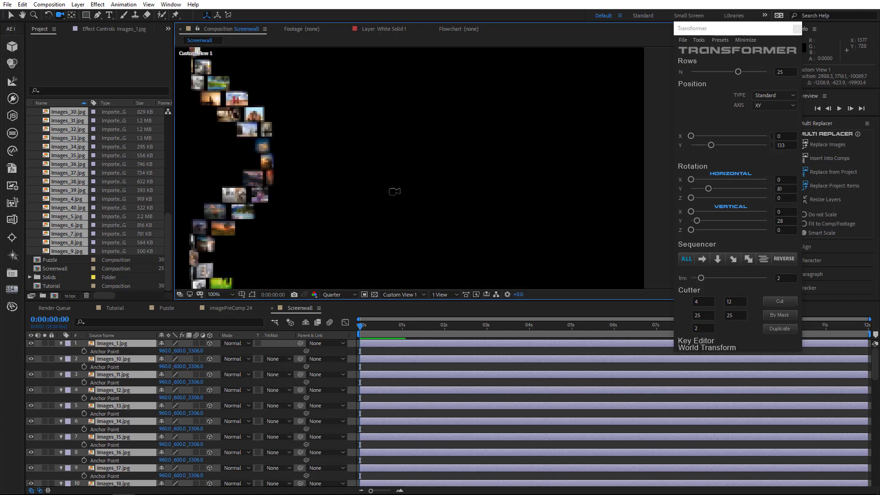
click(332, 295)
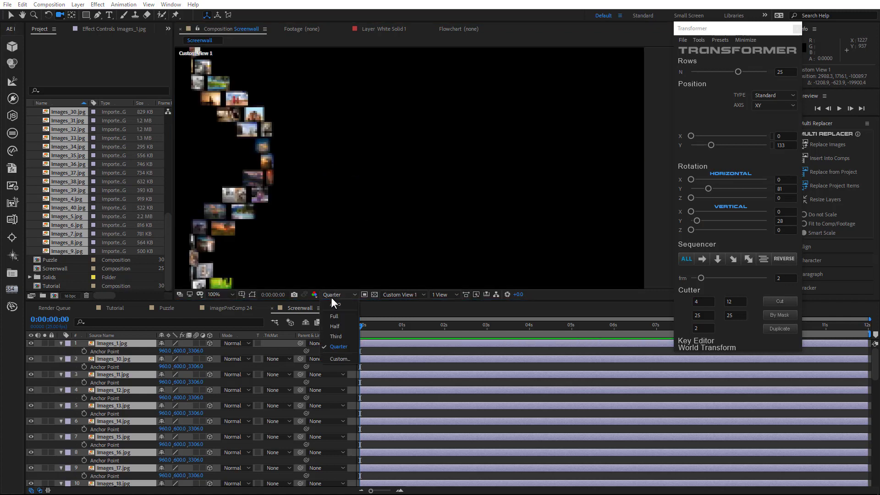
click(334, 326)
scroll(348, 216, down, 2)
drag(349, 217, 330, 191)
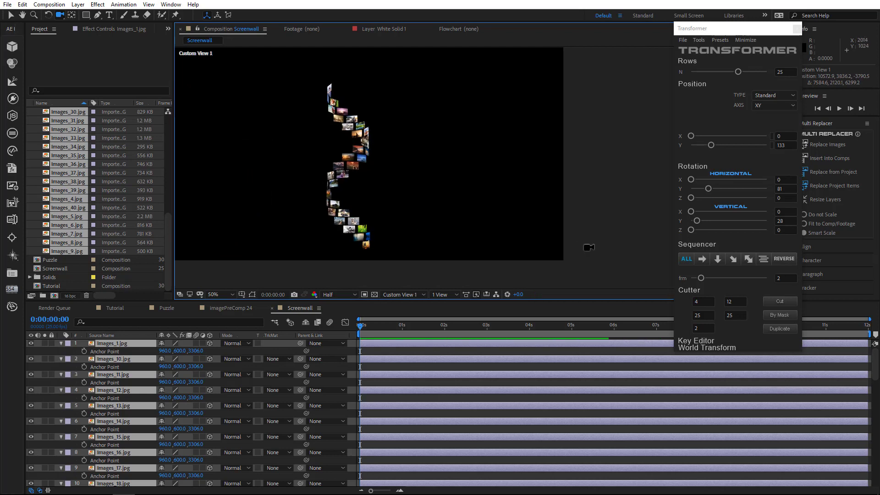
- Fine-tune the vertical twist and lower Horizontal Y rotation to 42
drag(696, 220, 703, 220)
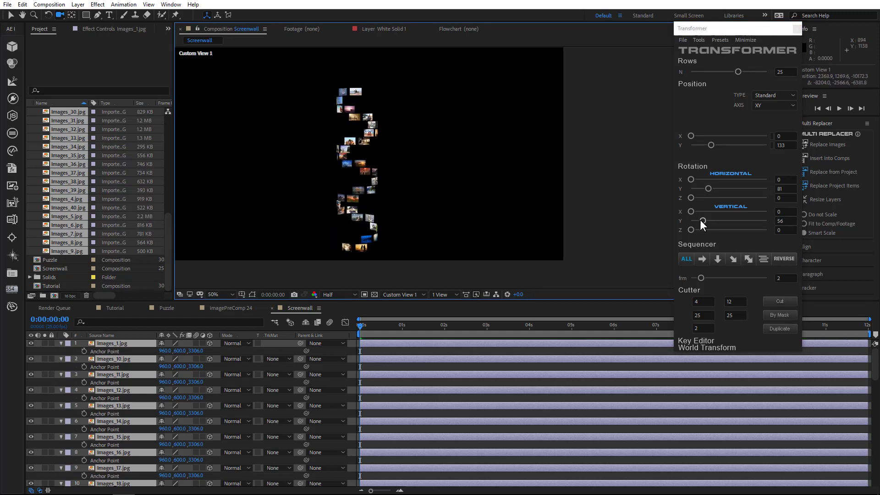
drag(700, 220, 689, 220)
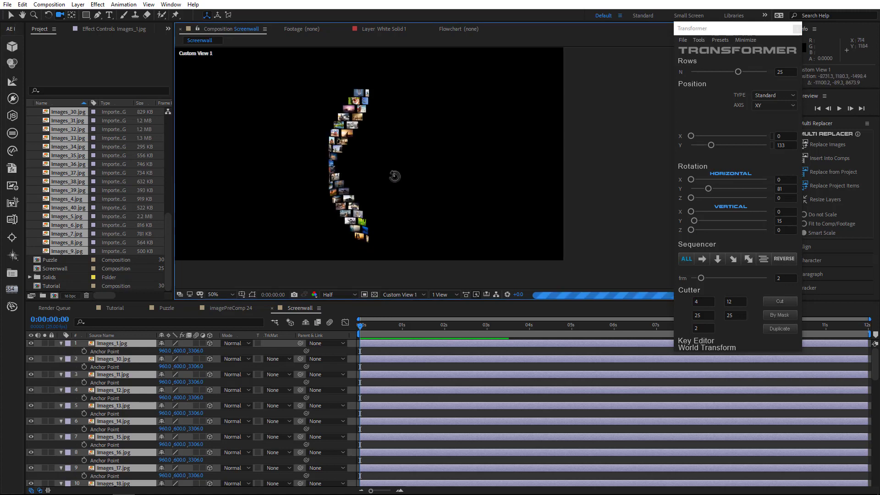
drag(708, 189, 700, 188)
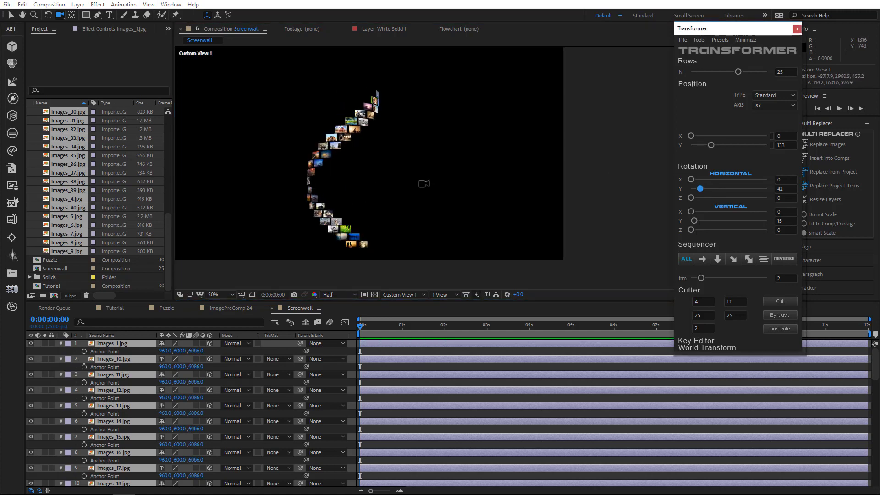
drag(424, 184, 586, 180)
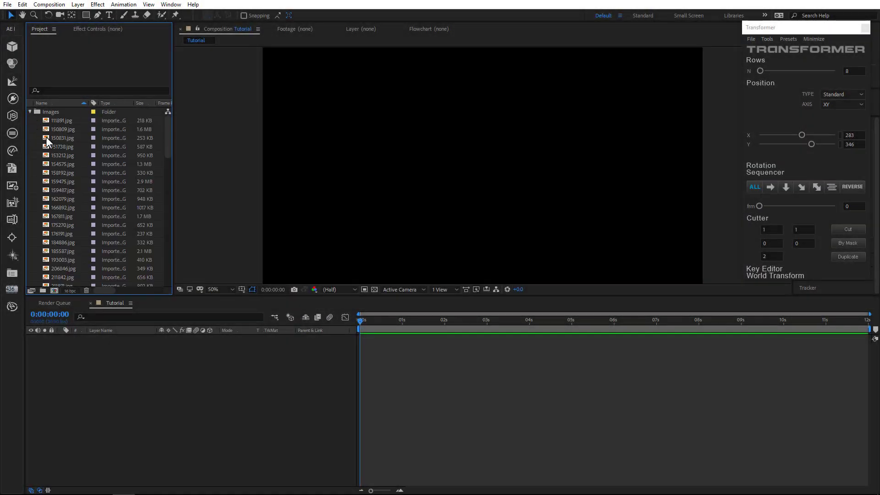
- Drag 154575.jpg into the Tutorial timeline and zoom the viewer out to 25%
click(54, 161)
drag(55, 161, 161, 385)
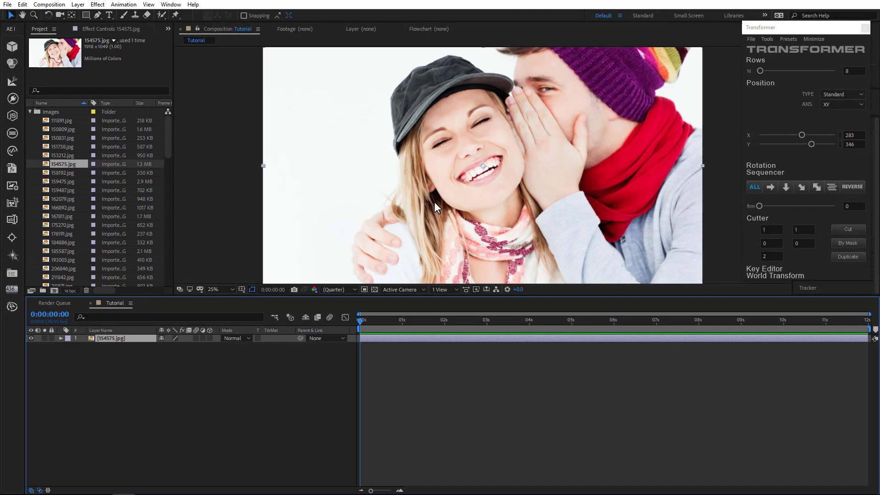
key(comma)
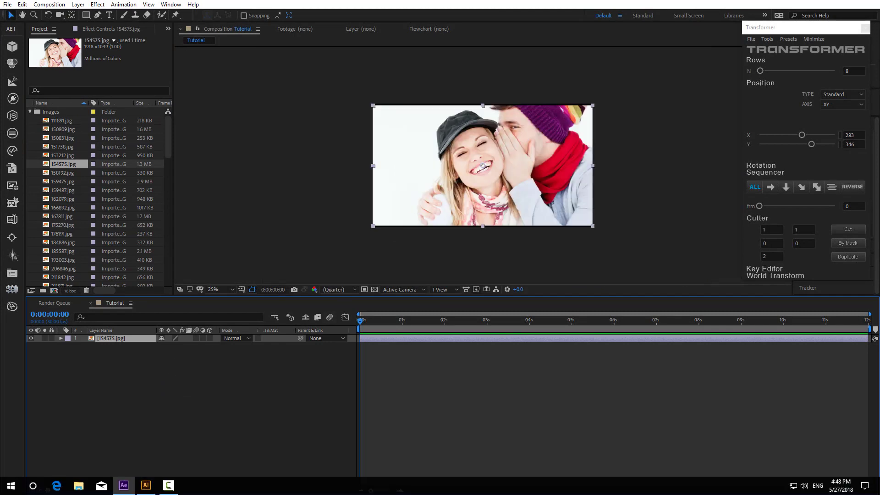
- In Puzzle 11.ai, marquee-select all jigsaw piece paths and copy them
click(147, 485)
drag(232, 165, 497, 344)
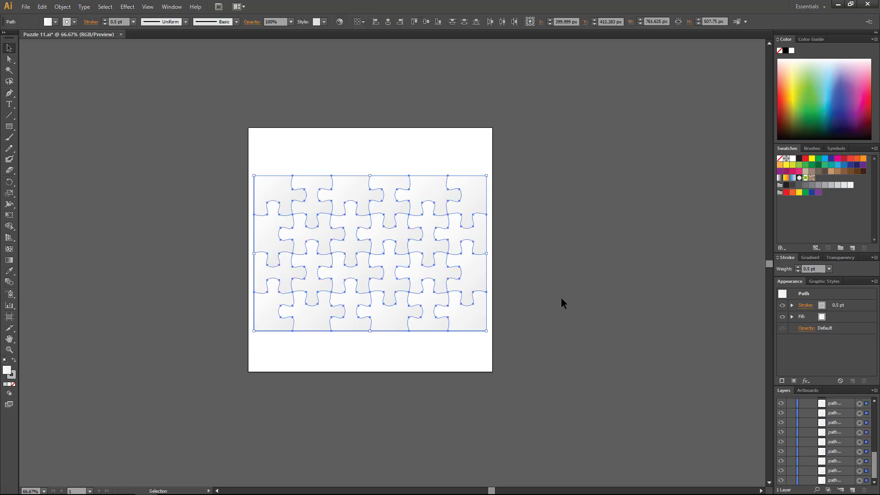
click(46, 7)
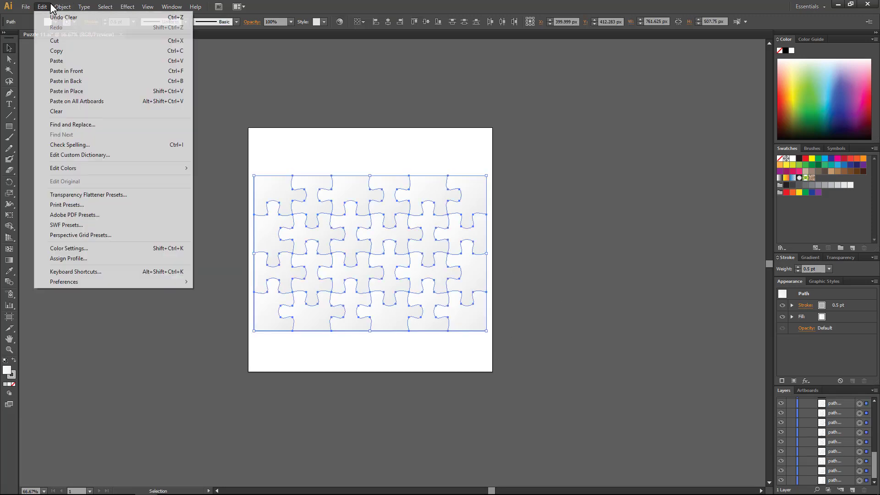
click(58, 51)
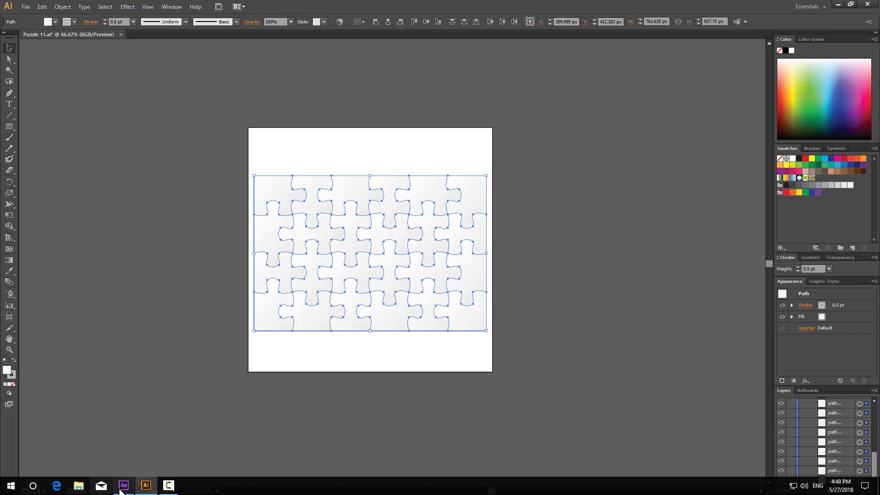
- Paste the puzzle paths onto 154575.jpg as masks and set them all to Add mode
click(122, 487)
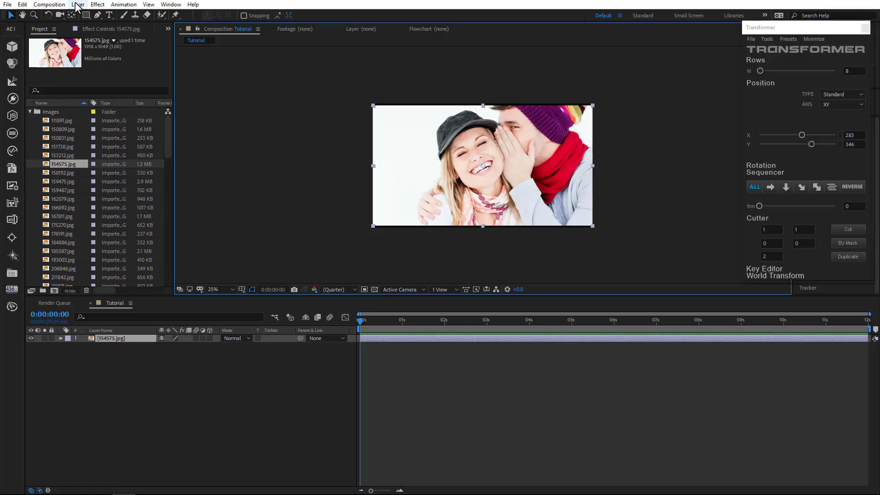
click(22, 5)
click(40, 99)
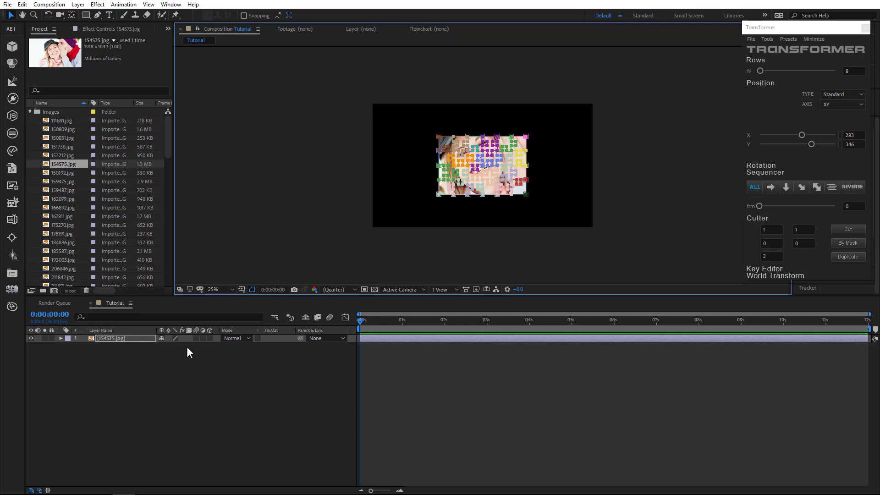
key(m)
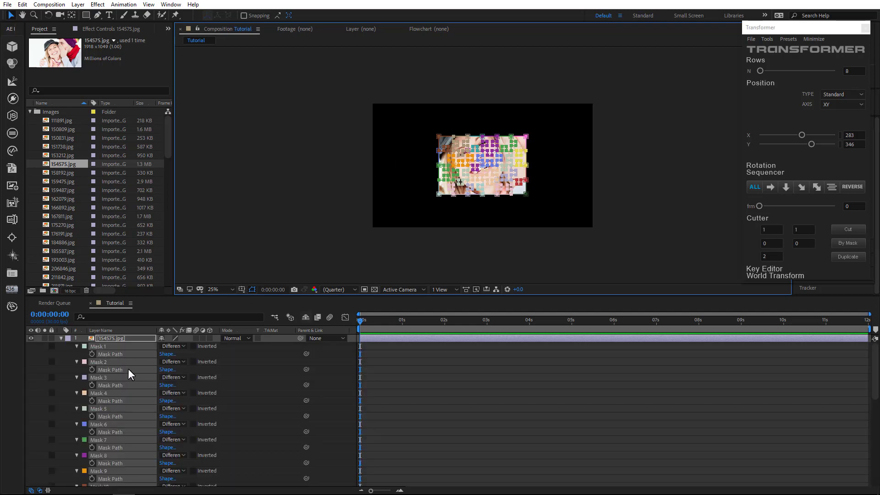
click(173, 362)
click(184, 382)
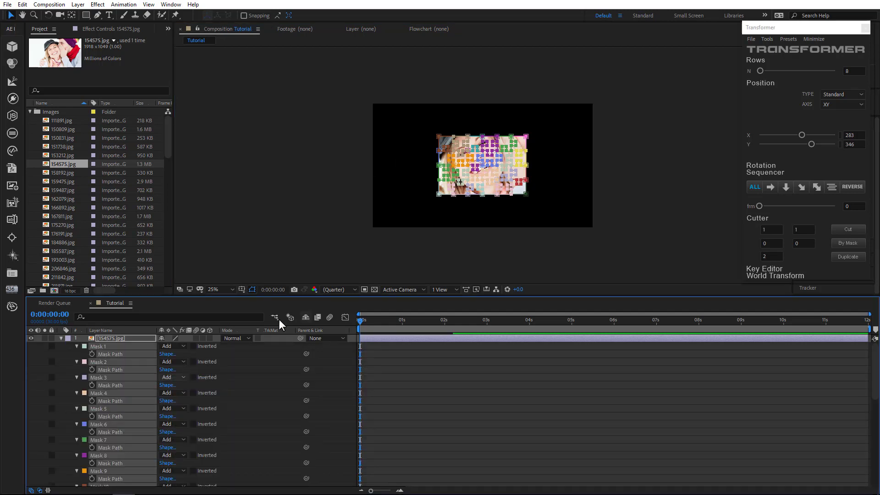
- Scale and nudge the puzzle masks to cover the photo, then zoom to 50%
click(528, 136)
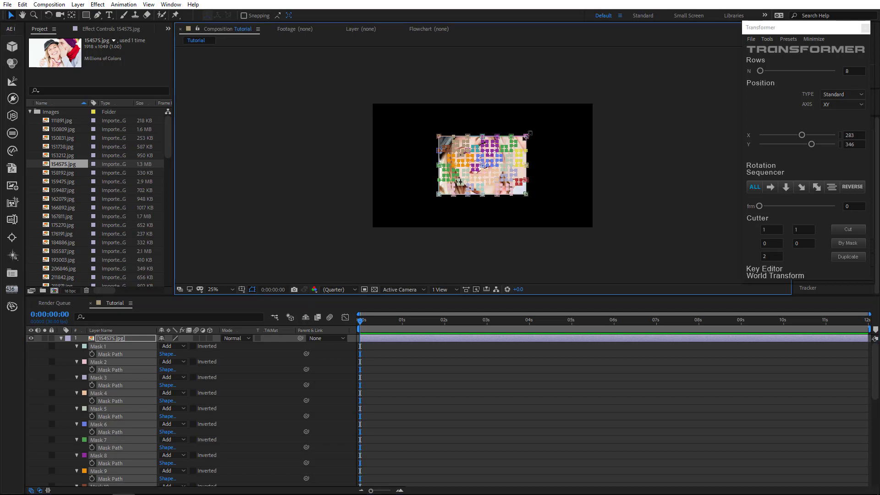
drag(529, 134, 580, 105)
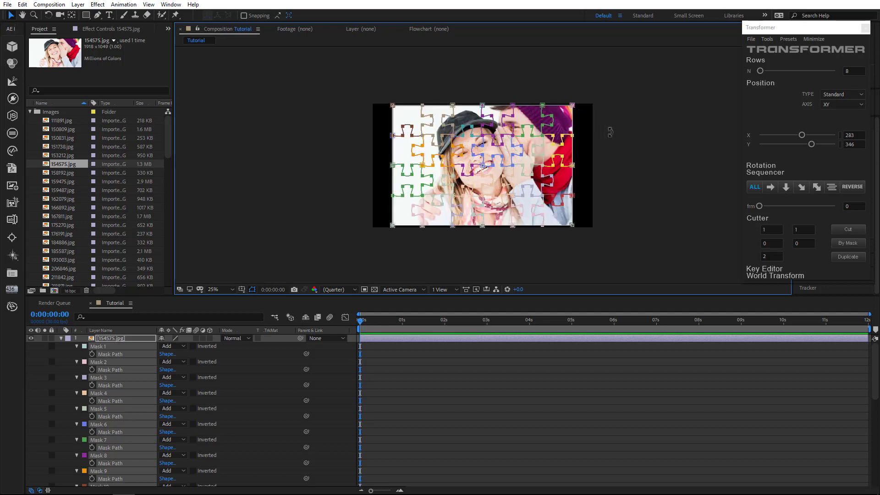
key(shift+Right)
key(shift+Right)
key(shift+Right)
key(shift+Right)
key(shift+Right)
key(shift+Right)
key(shift+Right)
key(shift+Right)
key(shift+Right)
key(shift+Right)
key(shift+Right)
key(shift+Right)
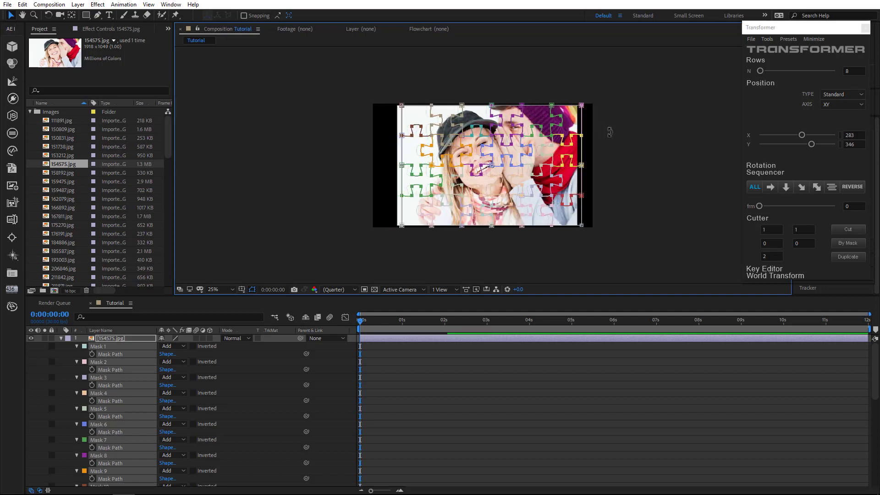
key(shift+Right)
key(shift+Right)
key(shift+Right)
key(shift+Right)
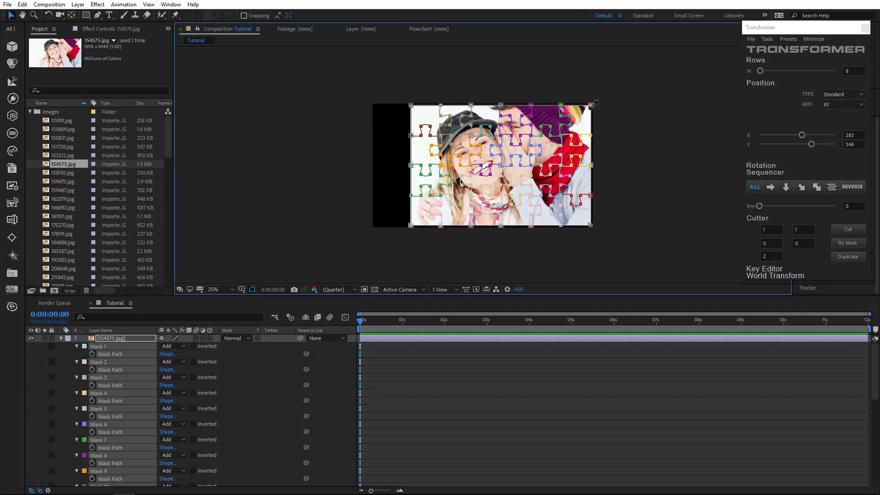
drag(596, 103, 589, 107)
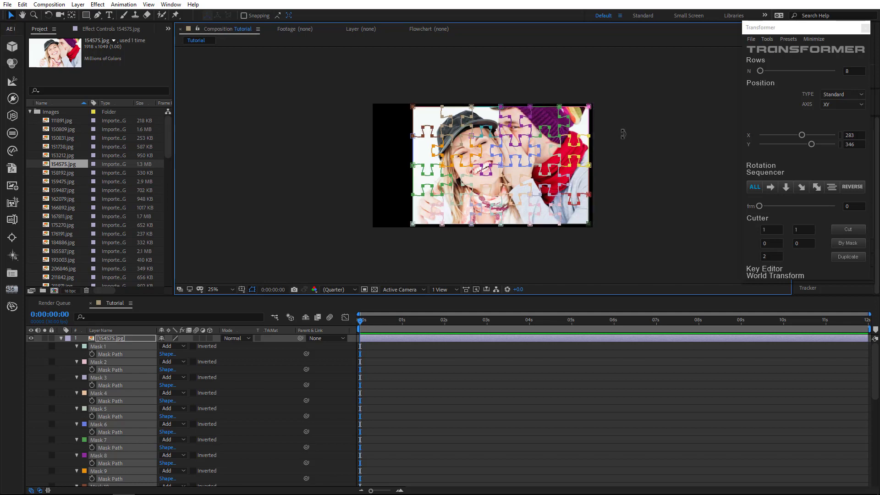
click(61, 338)
key(period)
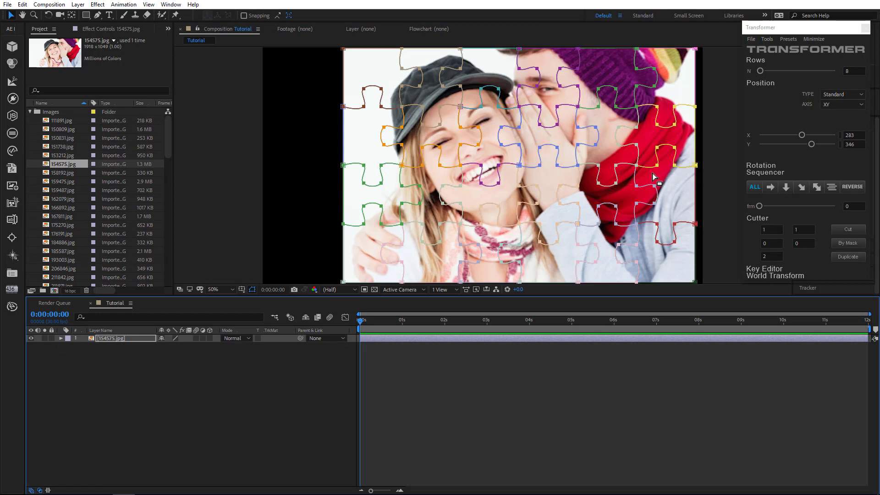
scroll(641, 177, right, 2)
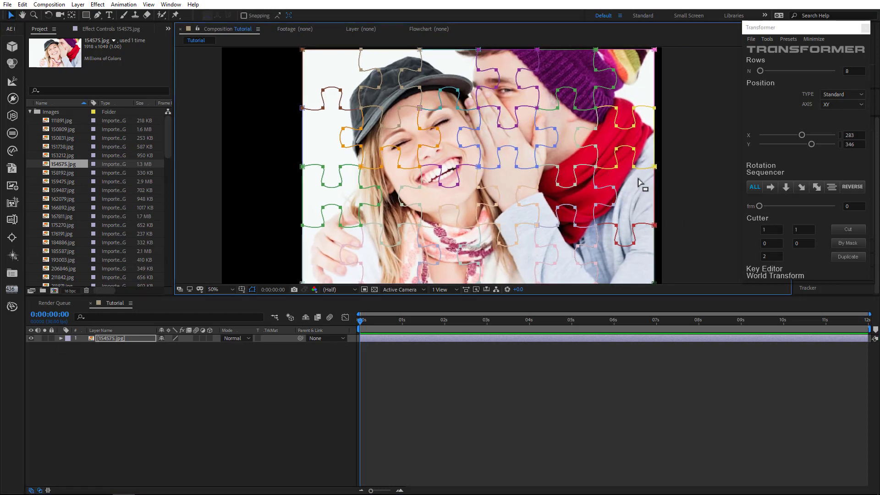
- Cut the photo layer into pieces along its masks, with Cutter values 25 and 25
click(111, 337)
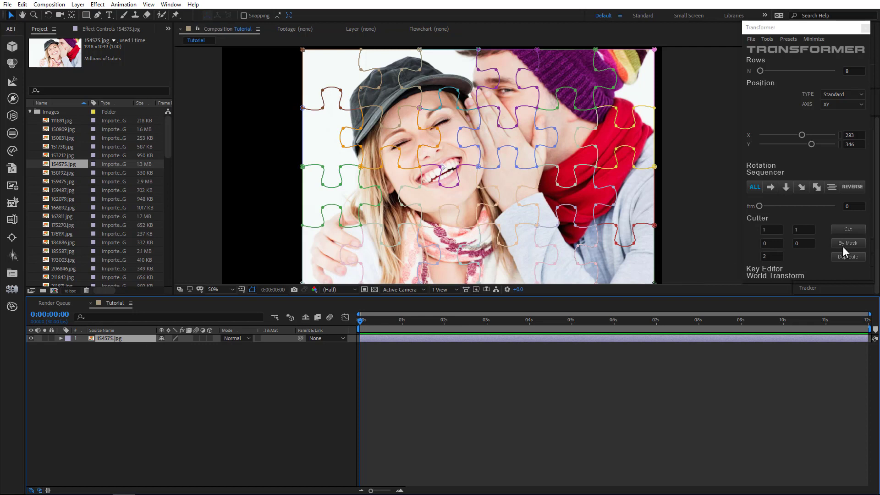
click(772, 243)
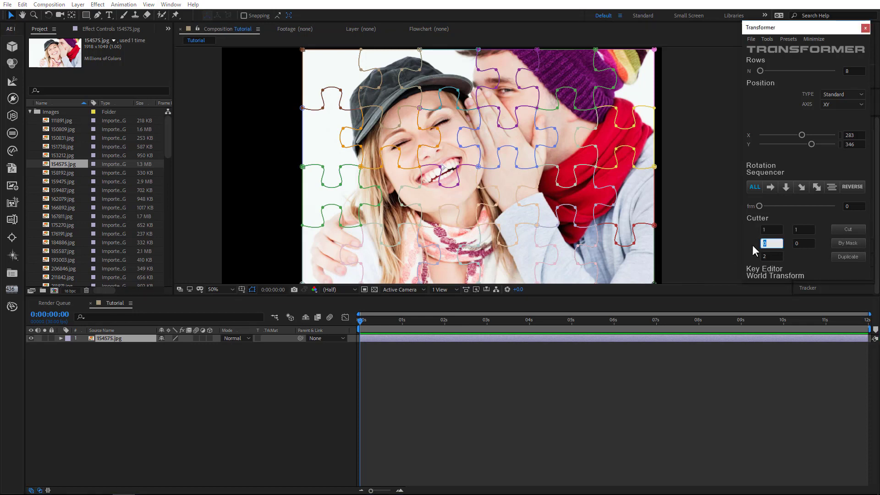
text(25)
key(Tab)
click(840, 243)
click(841, 242)
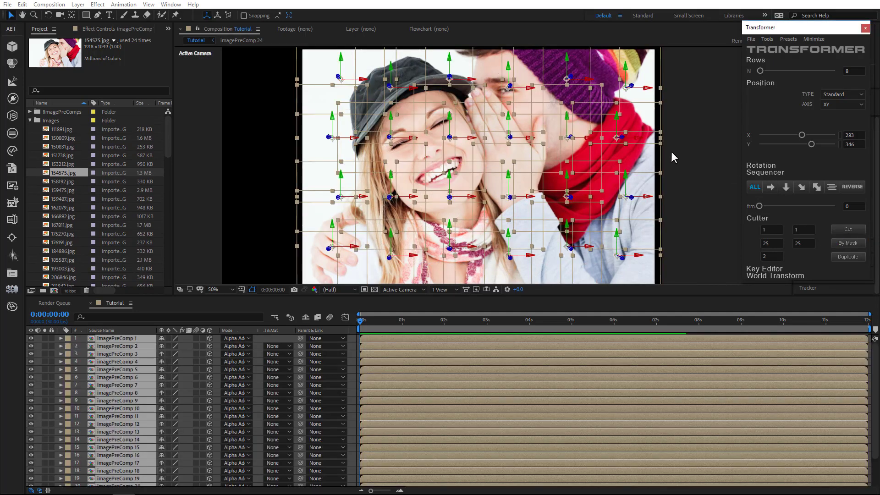
- Check the cut by moving a piece and undoing, then show Position on all piece layers
click(677, 149)
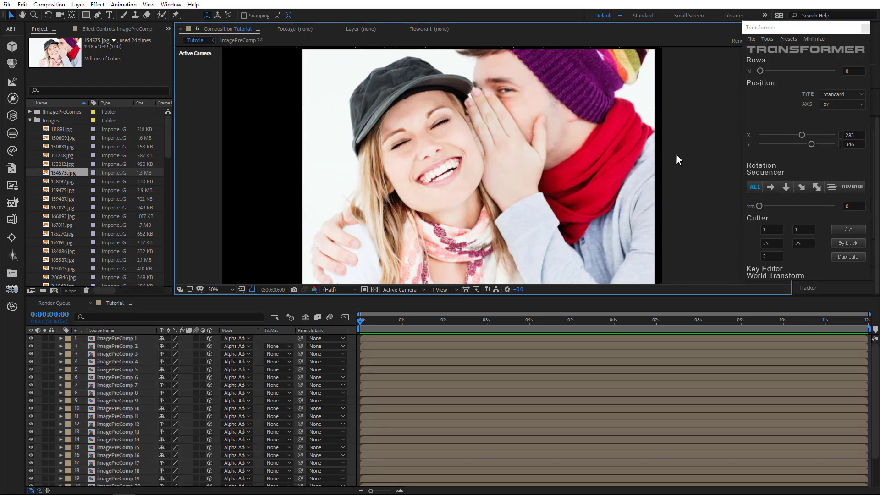
drag(418, 256, 338, 205)
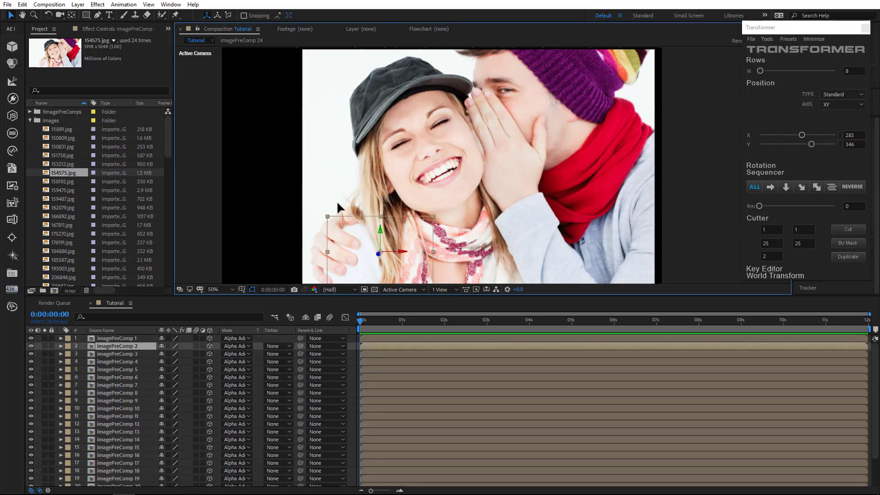
key(ctrl+z)
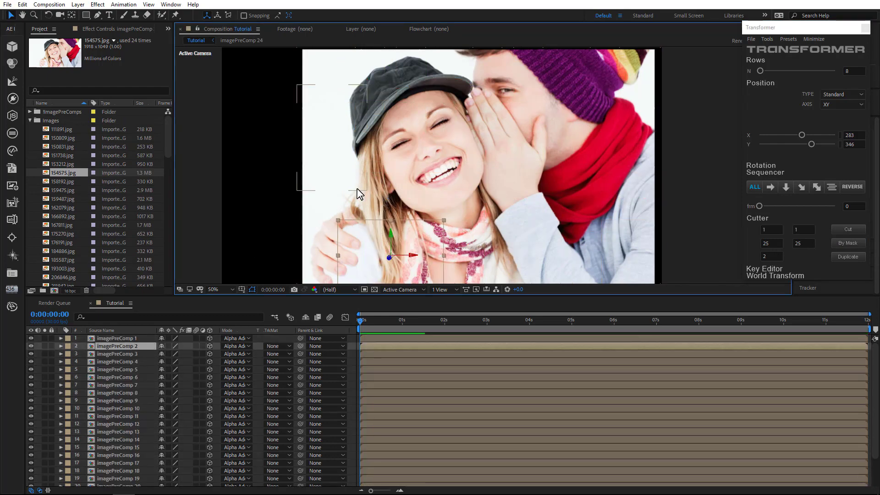
click(351, 353)
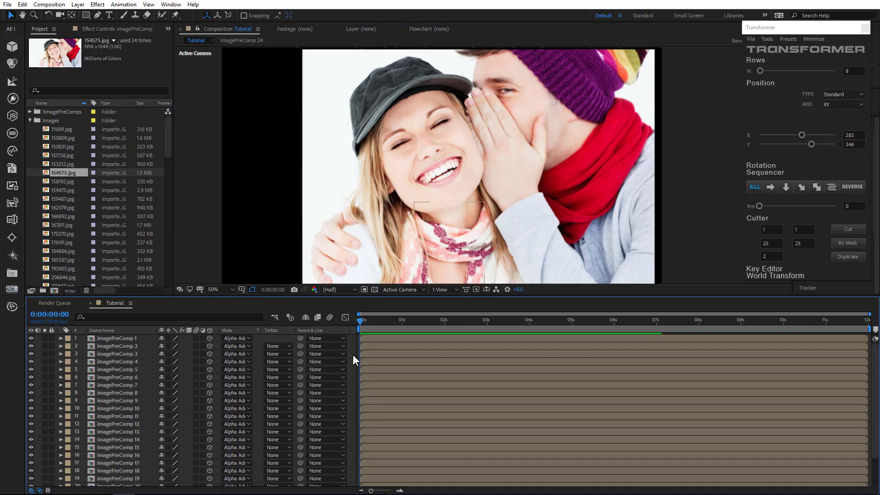
key(ctrl+a)
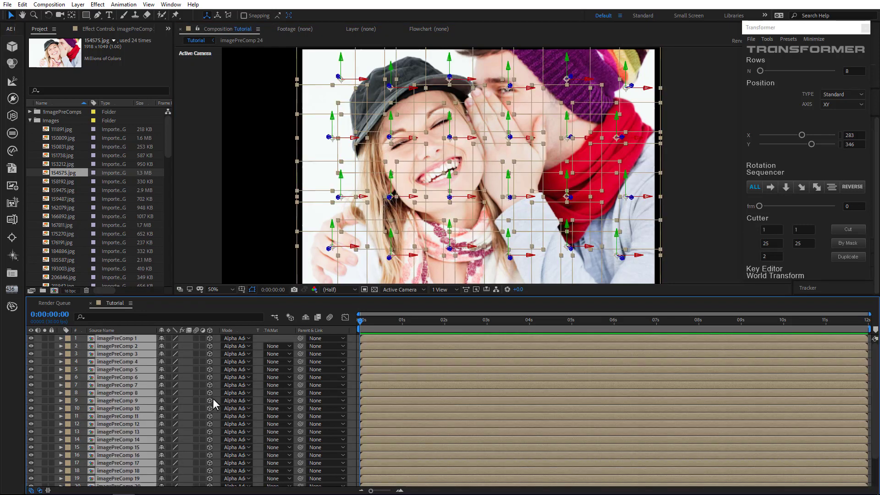
key(p)
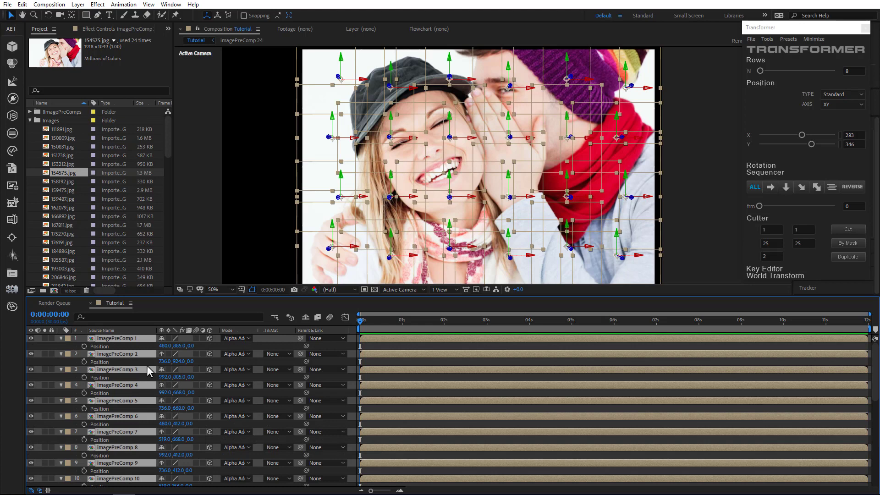
- Key every piece's Position at 0:00:01:26 and set those keyframes to Easy Ease In
click(439, 322)
click(85, 378)
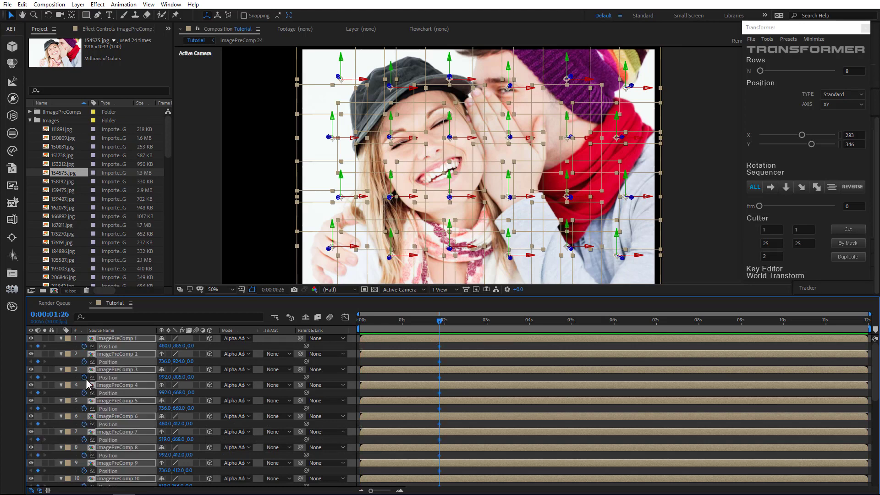
right_click(440, 383)
mouse_move(486, 370)
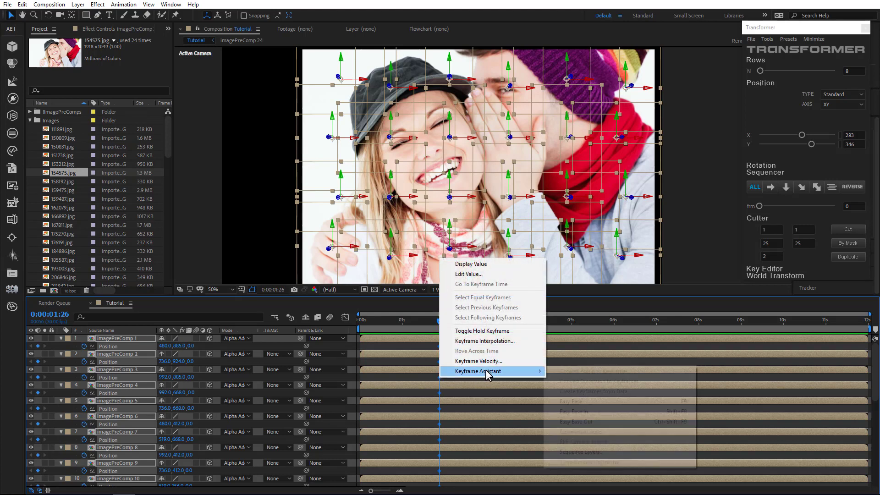
click(596, 411)
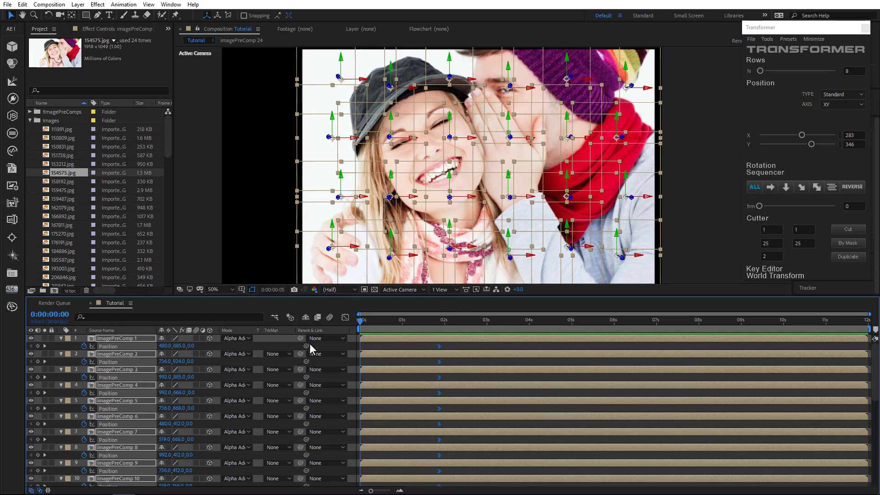
- Set the Transformer position type to Random with Z minimum 0, and scatter the pieces in depth
click(832, 123)
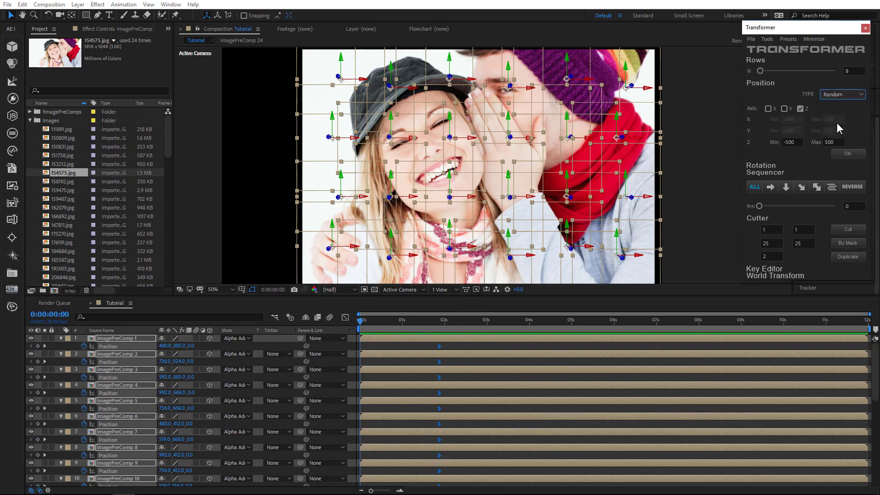
click(796, 142)
drag(801, 143, 770, 146)
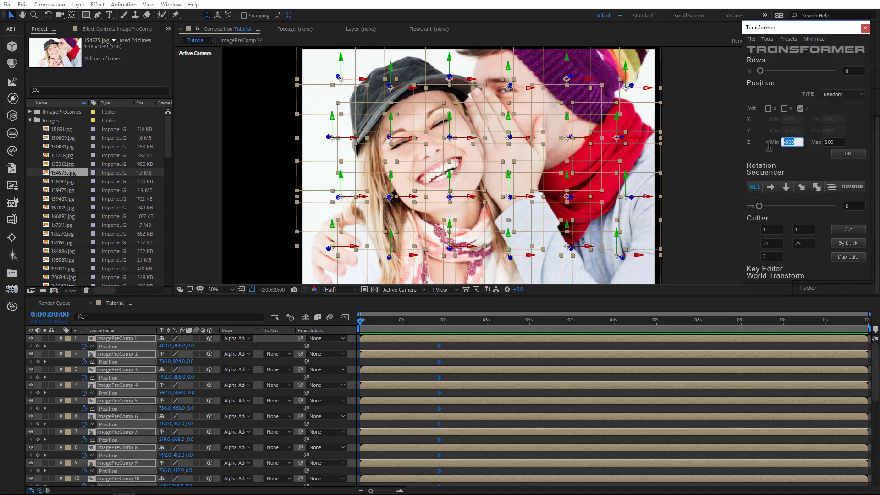
text(0)
click(839, 142)
click(840, 152)
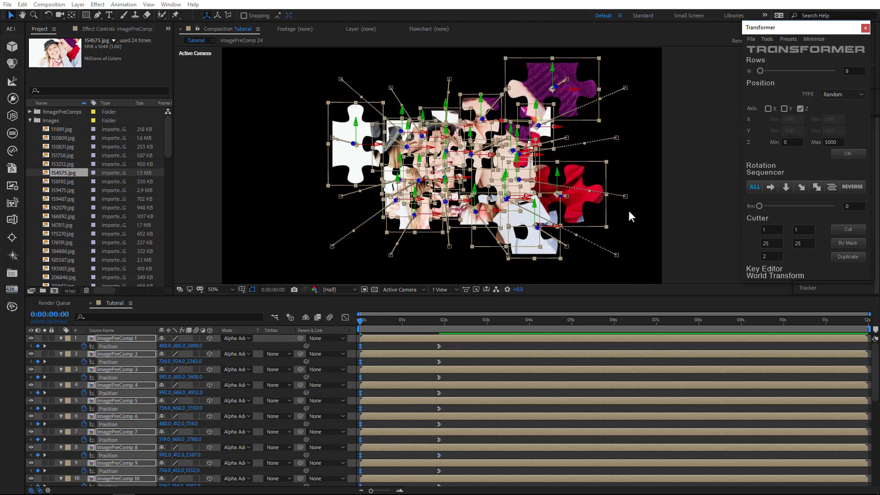
click(644, 201)
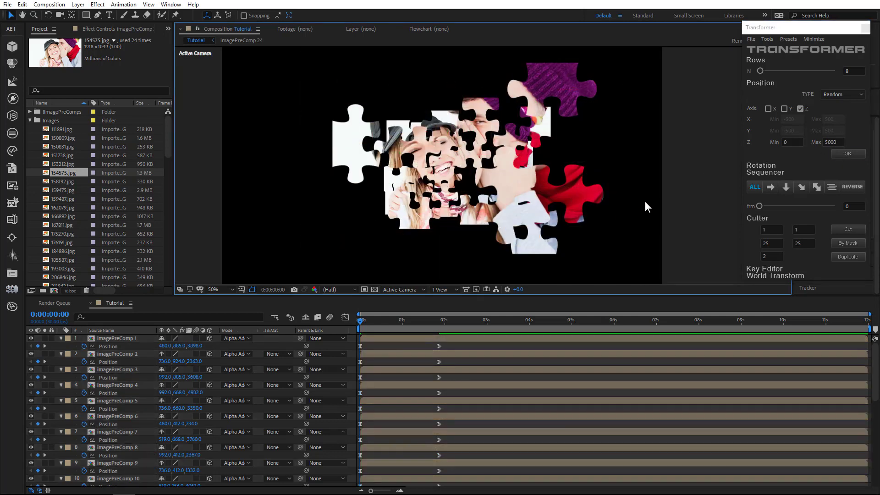
drag(370, 320, 391, 323)
key(Home)
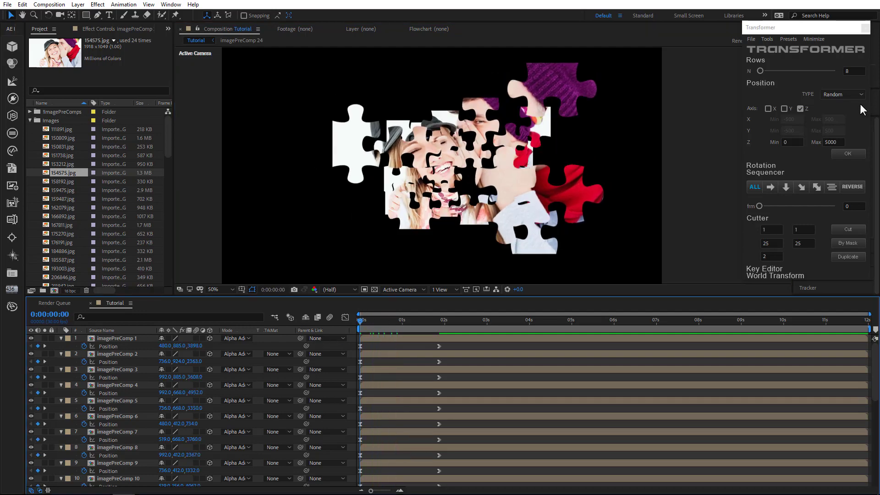
- Set Z maximum to -5000 and re-randomize the Z positions of all selected pieces
click(824, 142)
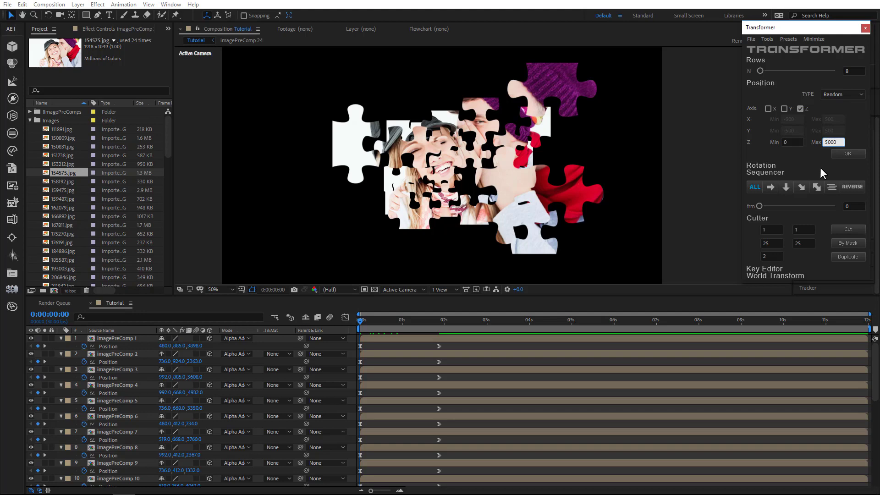
text(-)
click(846, 153)
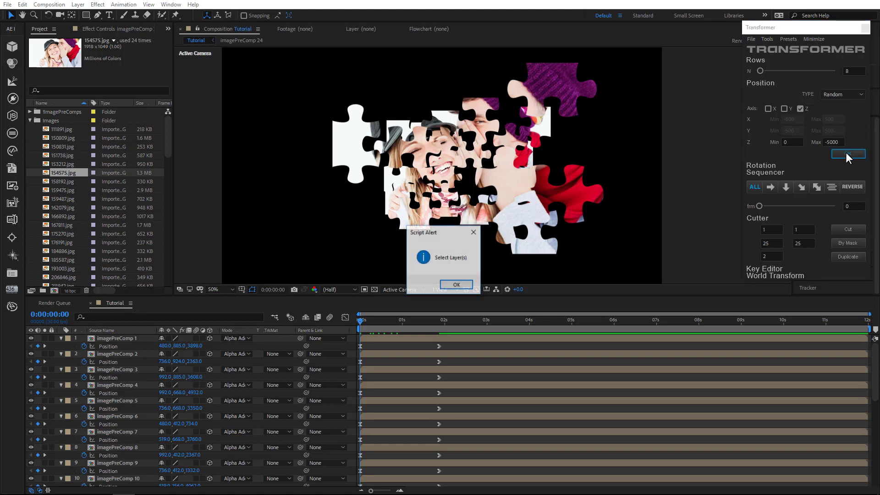
click(450, 289)
click(350, 348)
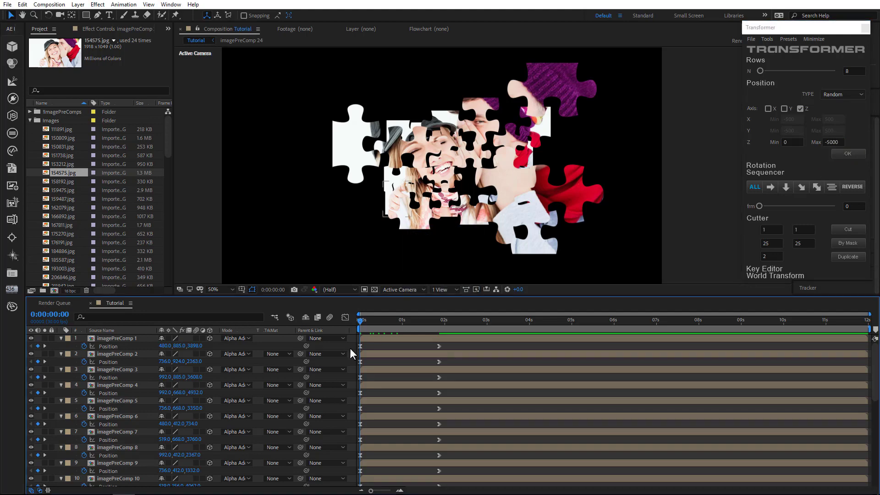
key(ctrl+a)
click(843, 155)
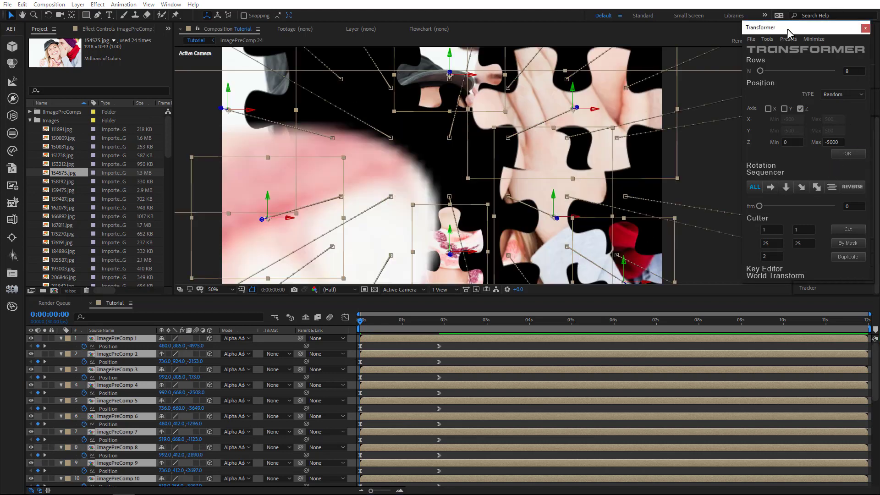
- Collapse Transformer and preview the pieces flying together, then return the playhead to the start
click(810, 38)
click(840, 108)
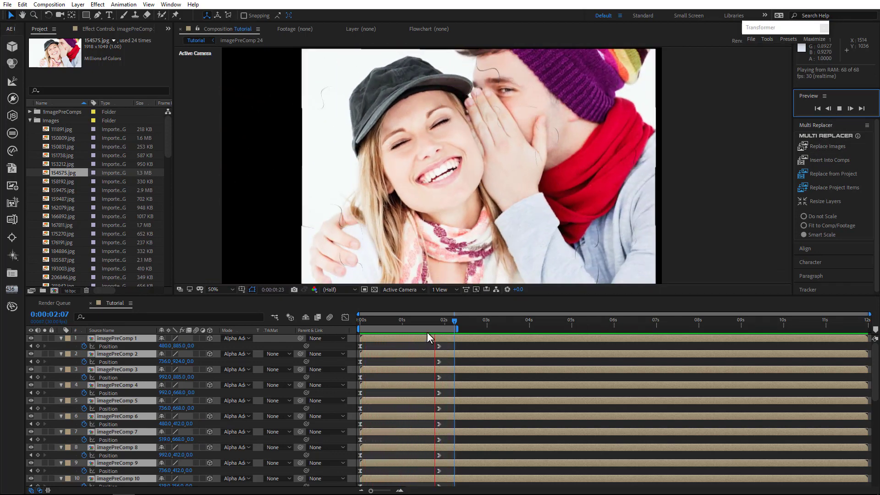
key(space)
drag(425, 320, 315, 345)
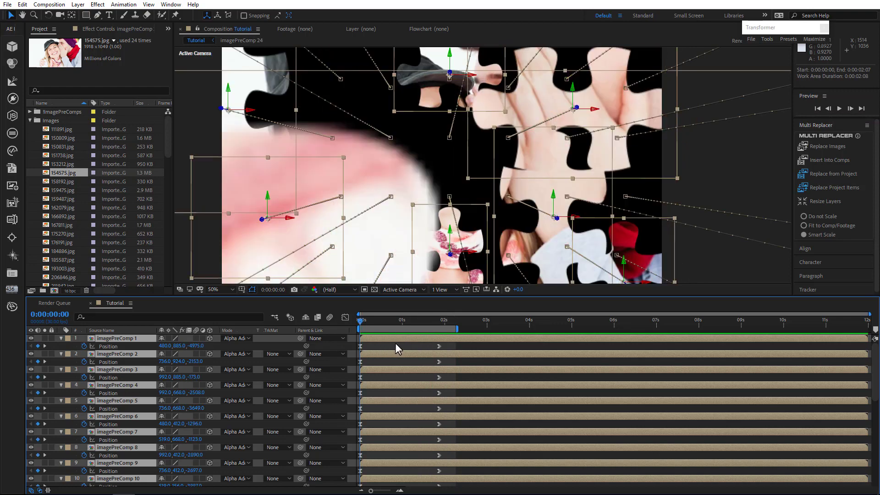
- Select all pieces' Position keyframes with the Key Editor, drag them later, and extend the work area to about 4 s
click(810, 41)
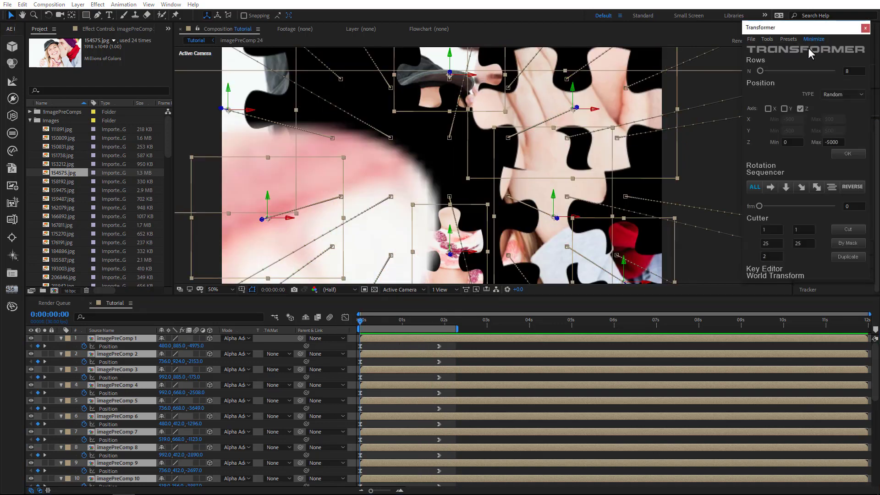
click(763, 269)
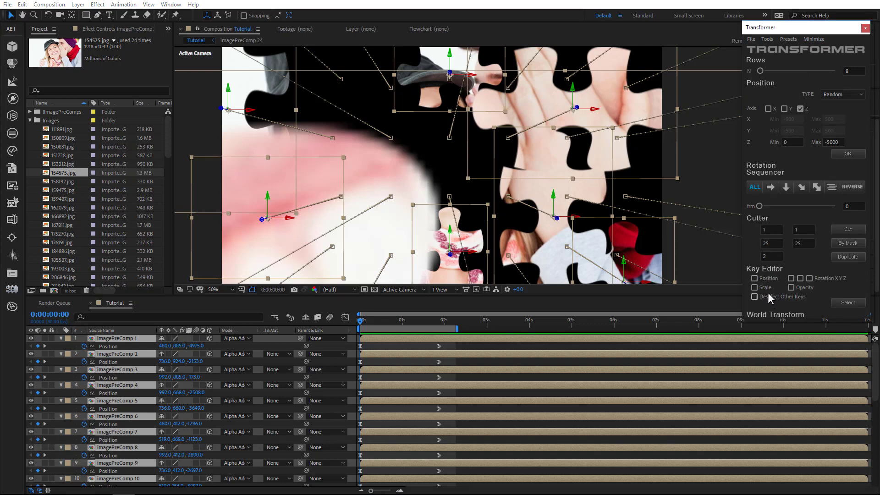
click(848, 303)
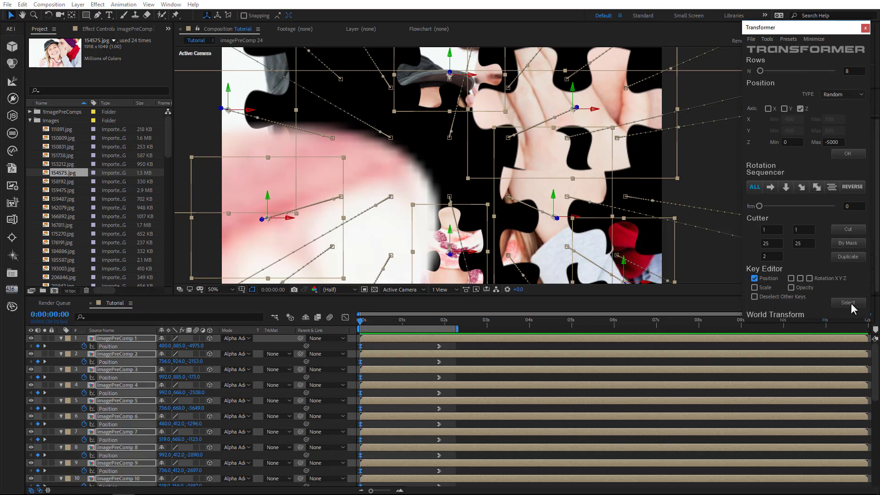
click(439, 323)
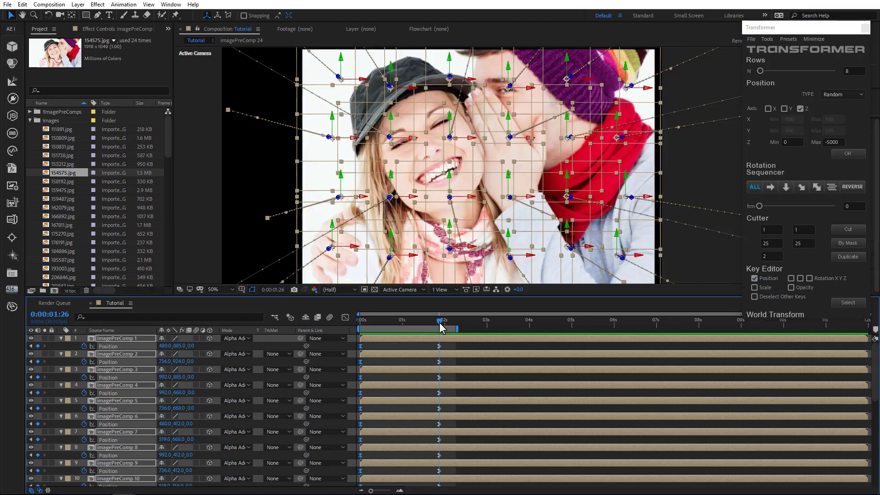
click(842, 302)
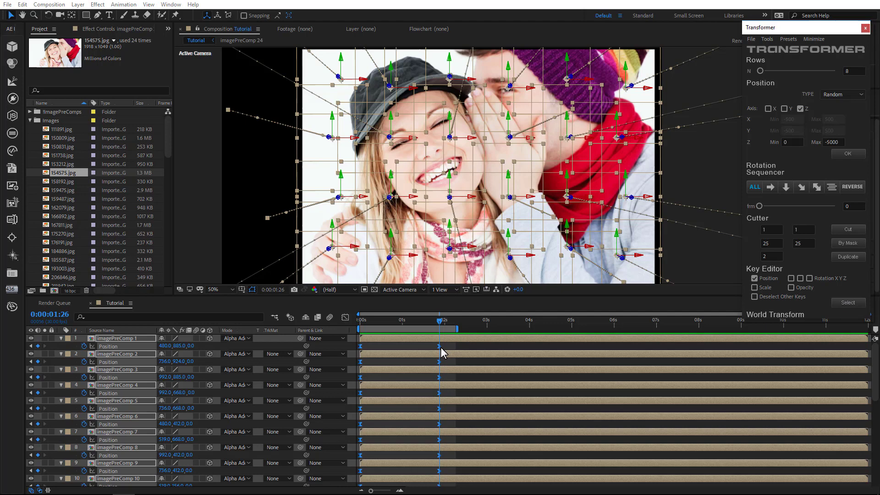
drag(442, 350, 513, 352)
drag(459, 329, 549, 336)
scroll(618, 168, down, 2)
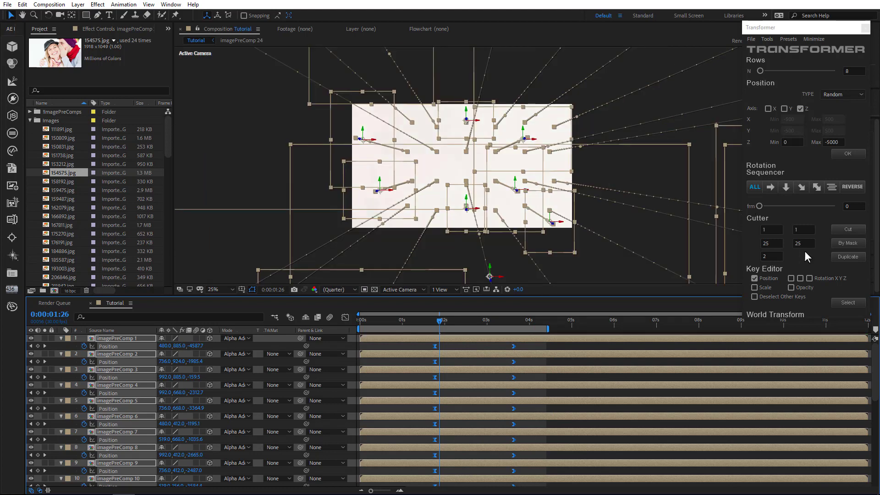
- Stagger the pieces' keyframes by 14 frames in lines mode and preview the result
click(830, 187)
drag(815, 203, 835, 202)
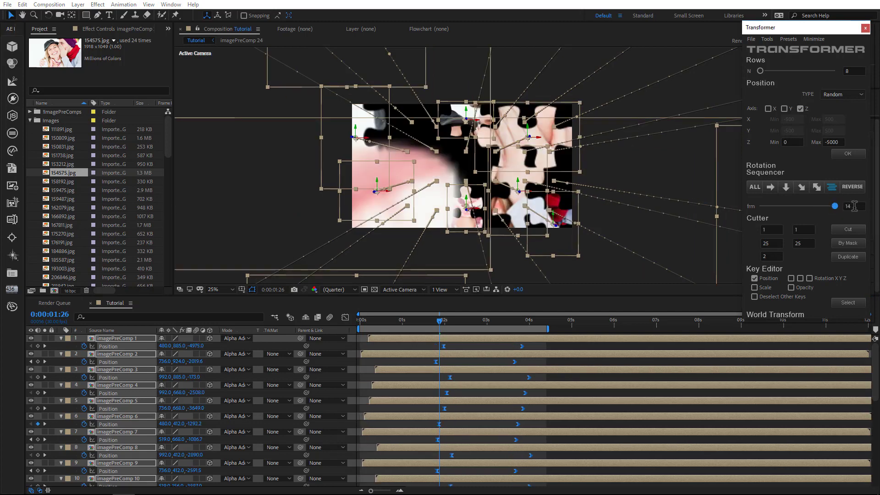
click(846, 208)
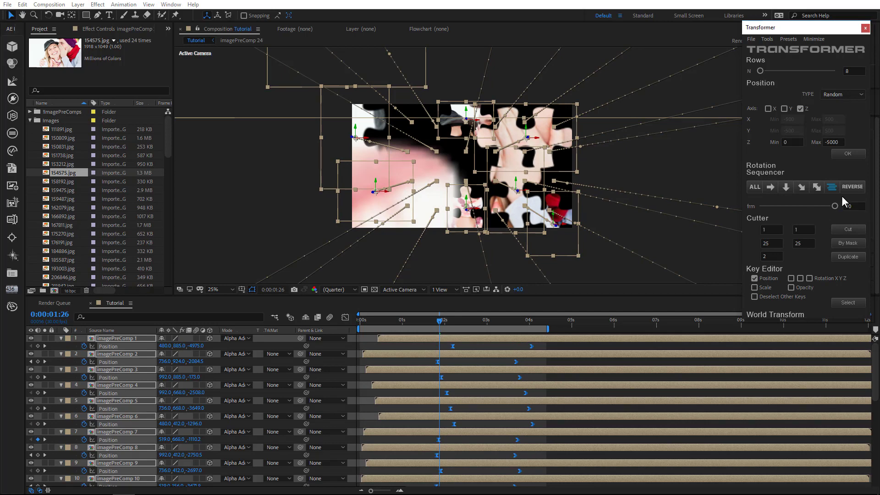
click(831, 188)
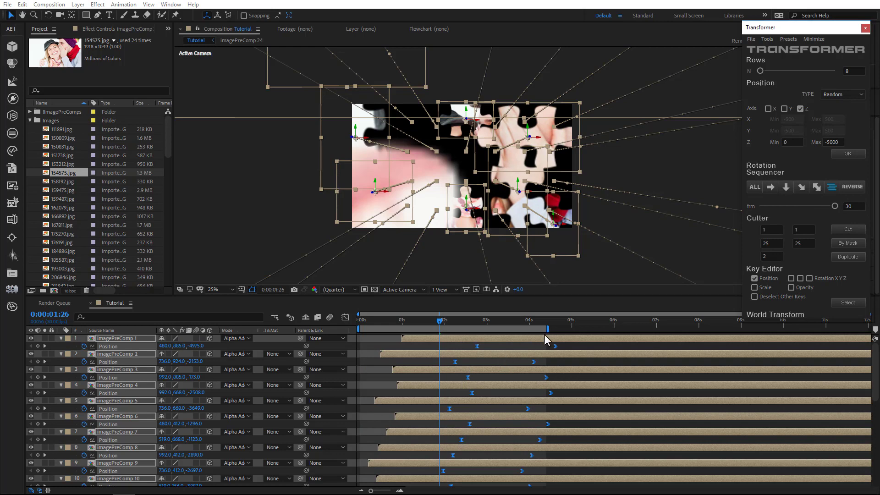
drag(551, 328, 566, 328)
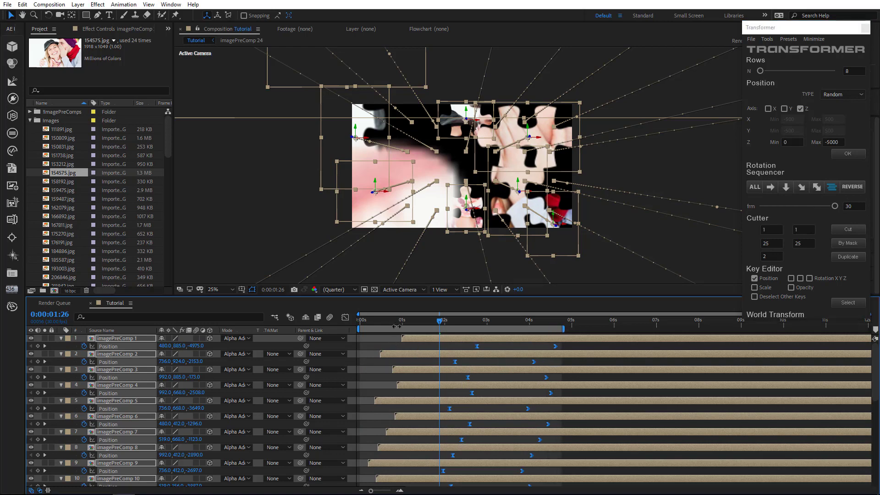
drag(374, 321, 353, 325)
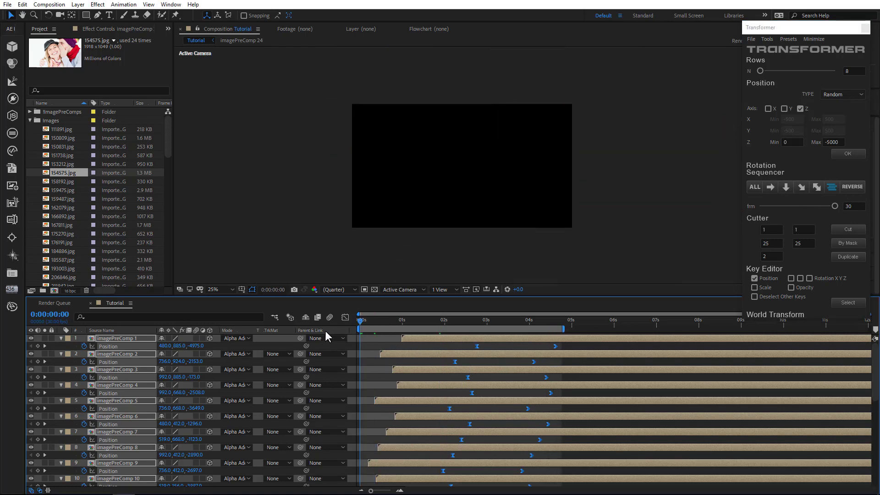
key(space)
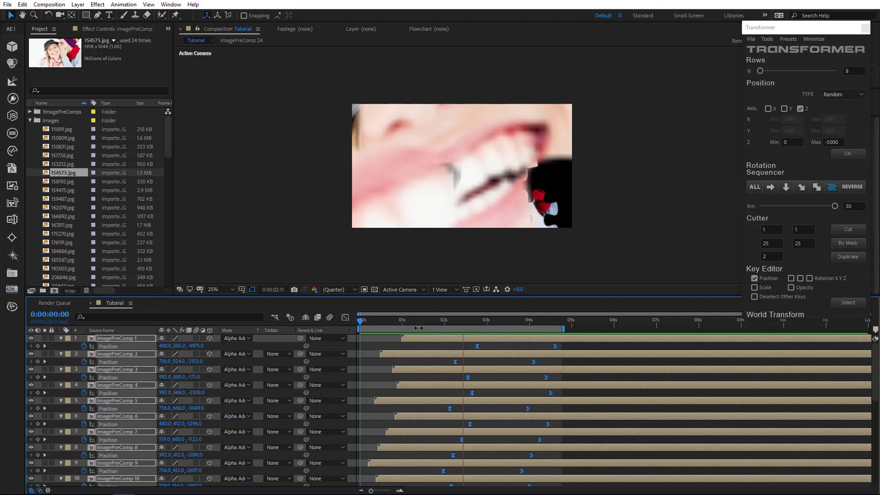
key(space)
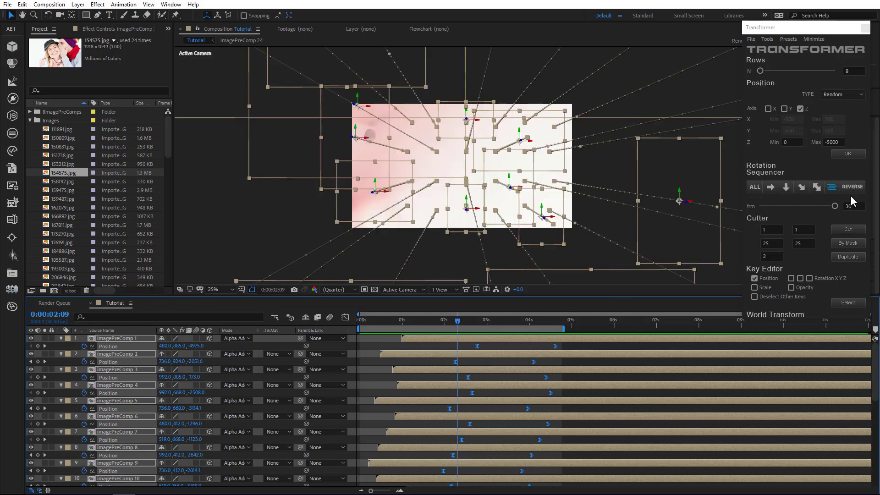
- Try a larger stagger offset and preview it, then reset the offset to 0
click(852, 206)
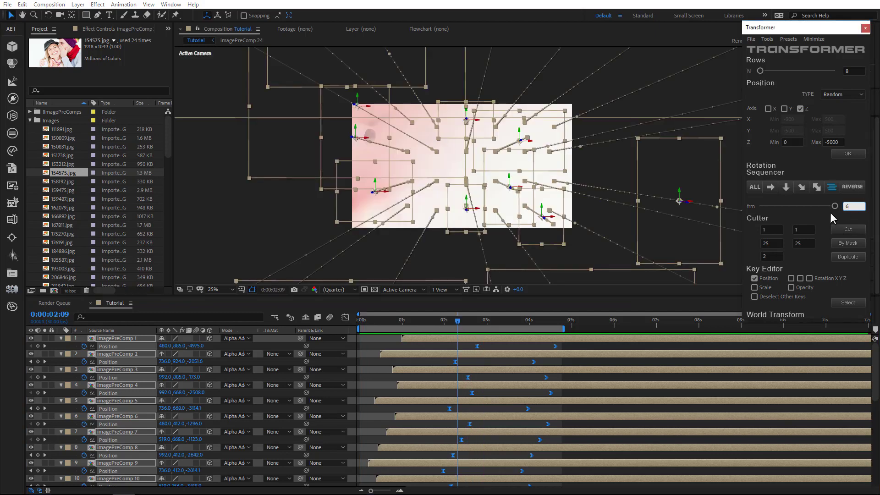
click(832, 188)
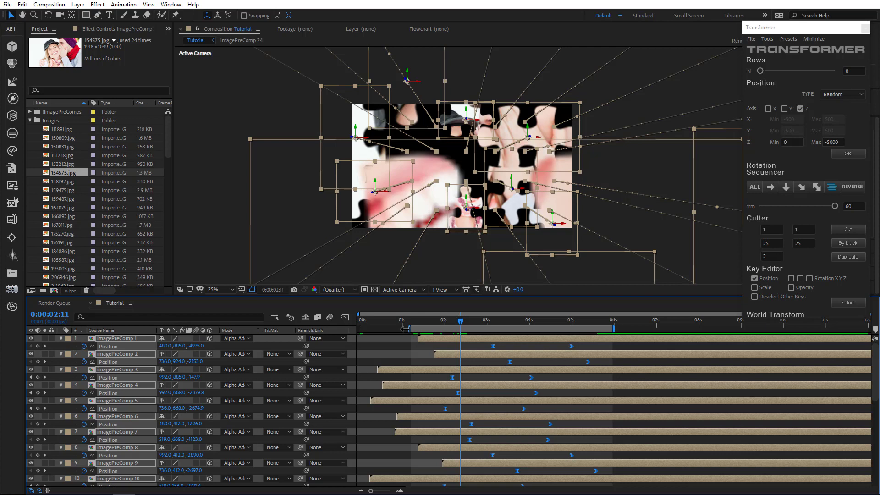
drag(406, 329, 438, 329)
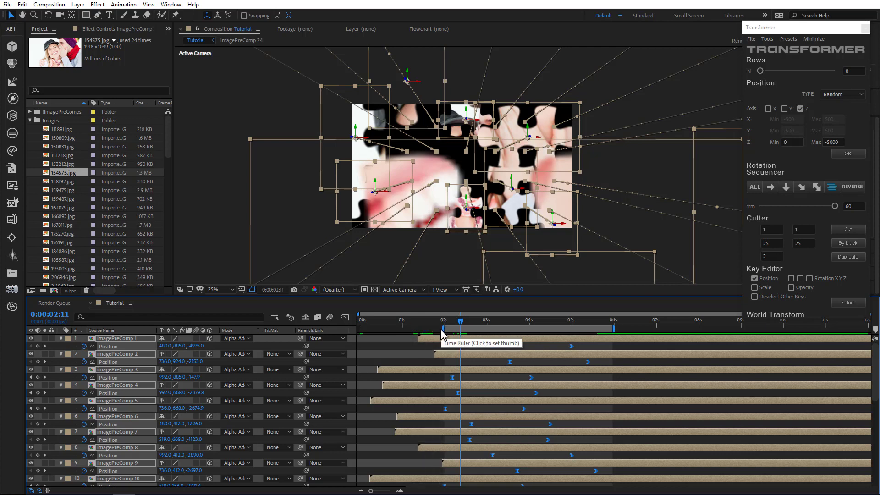
key(space)
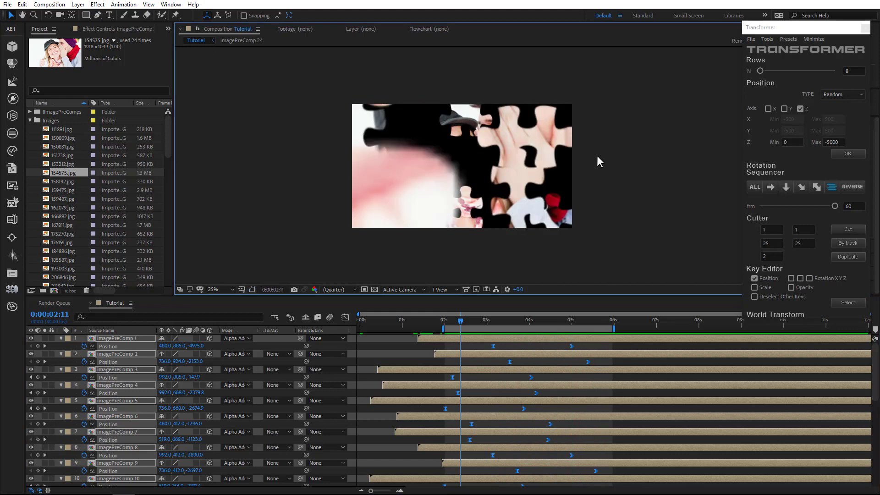
key(space)
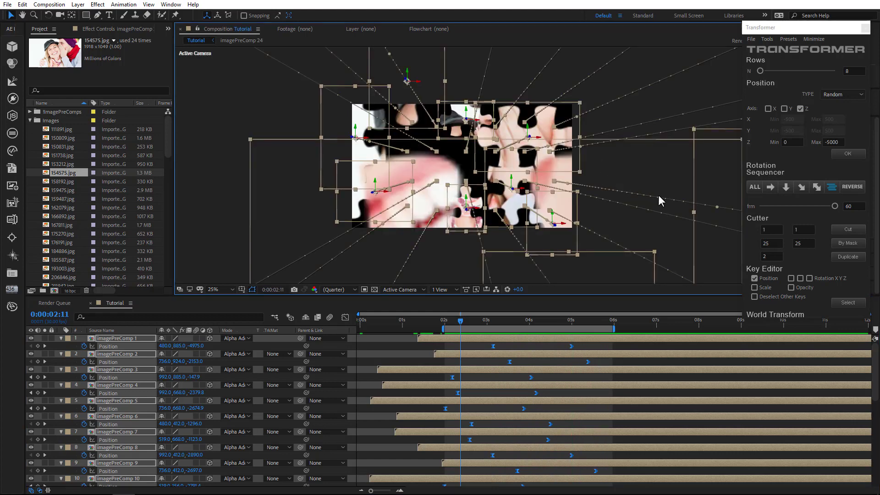
click(761, 204)
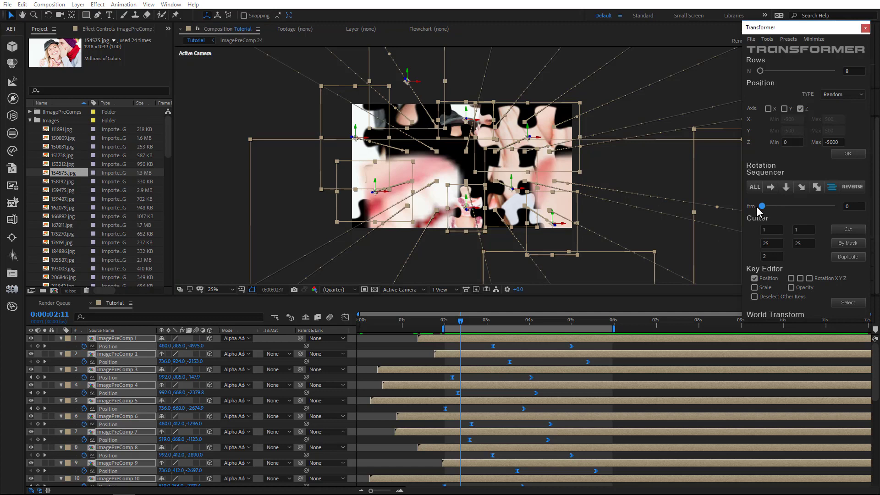
- Re-randomize the pieces' depths with Z maximum -8000 at 0:00:01:23
click(437, 323)
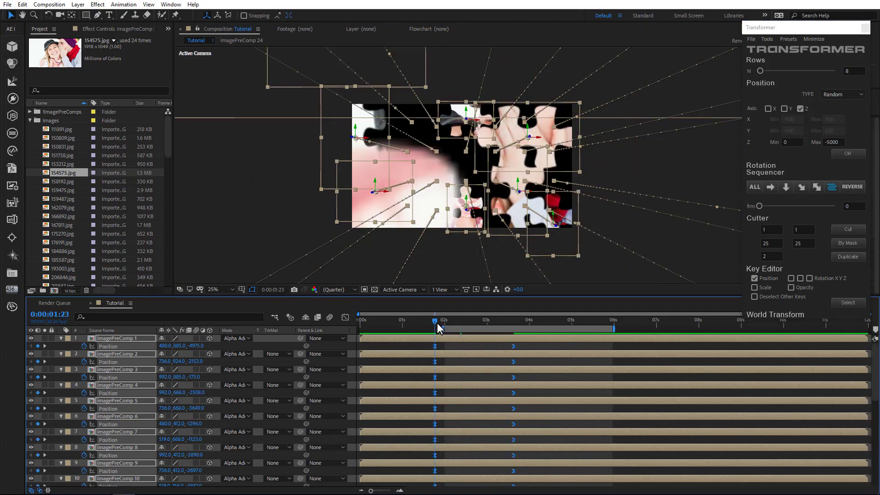
click(827, 142)
text(-8)
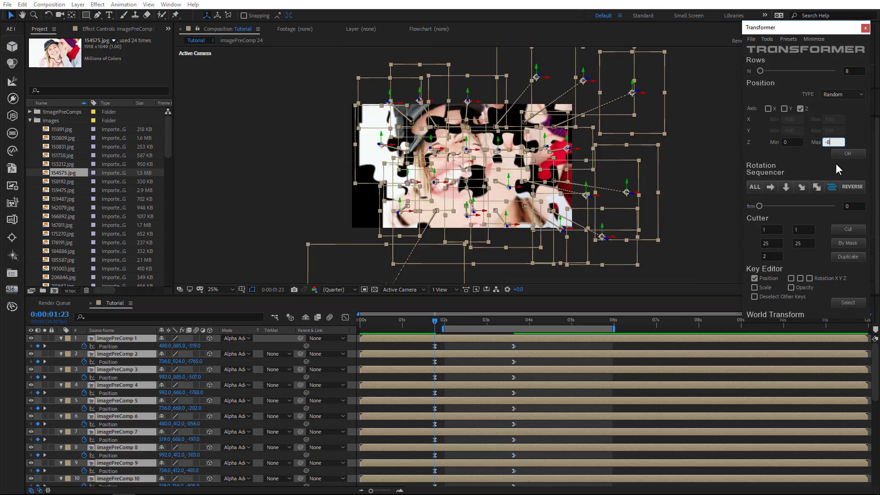
click(843, 157)
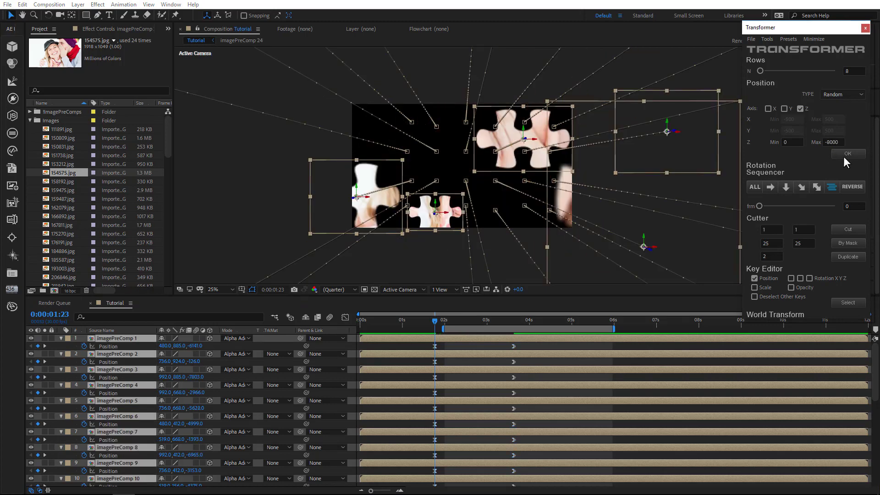
- Stagger the pieces by 60 frames and view the result at 0:00:02:02, then remove the stagger
click(852, 206)
click(831, 188)
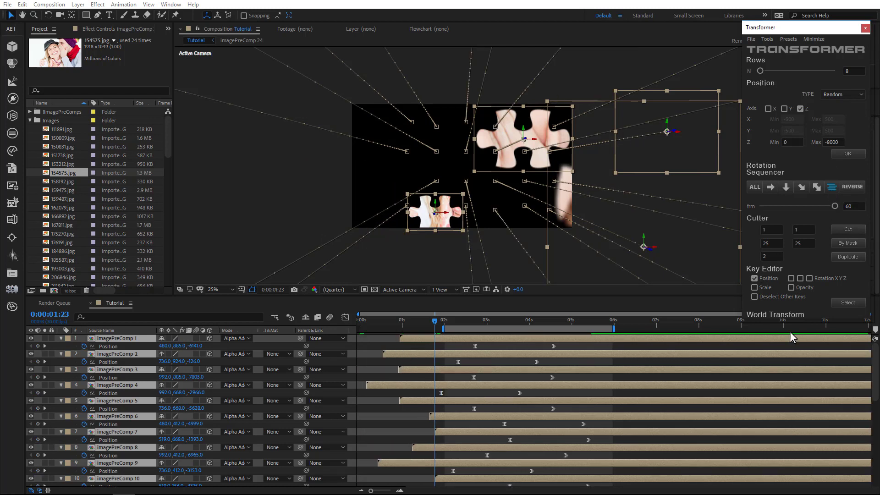
click(446, 323)
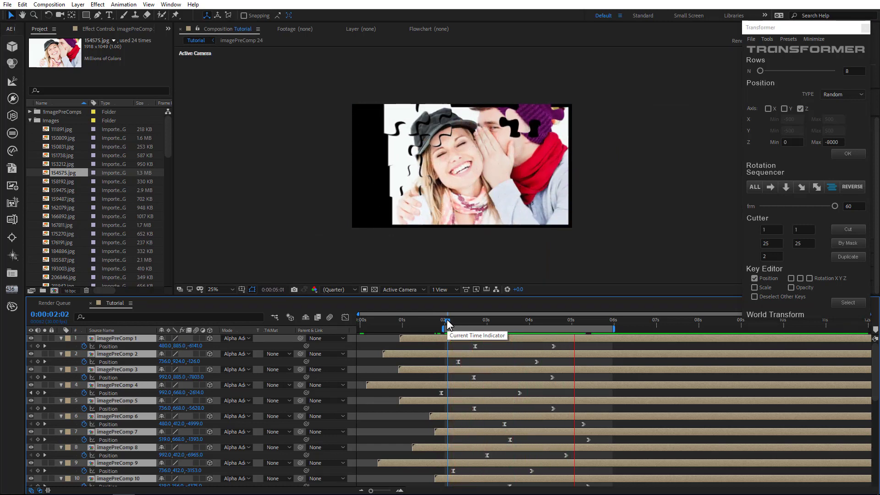
click(744, 172)
click(767, 207)
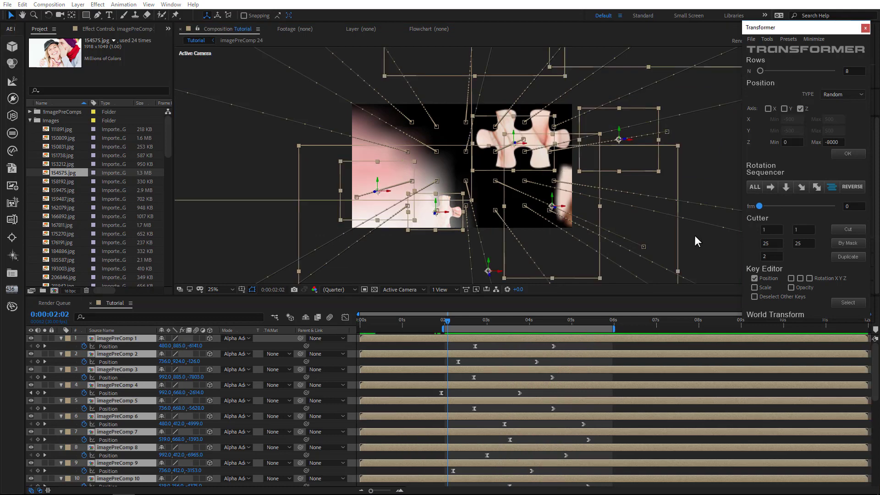
click(434, 326)
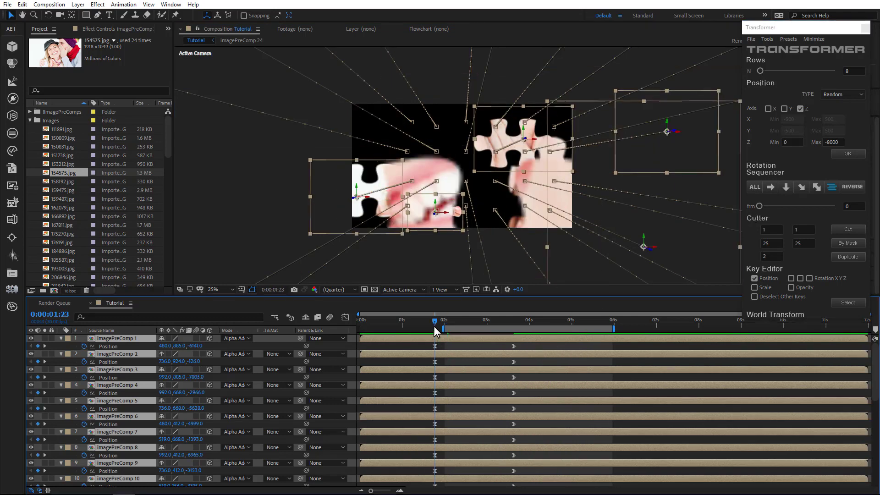
- Keyframe every piece's Opacity from 0% at the start to 100% at 0:00:02:04
key(shift+t)
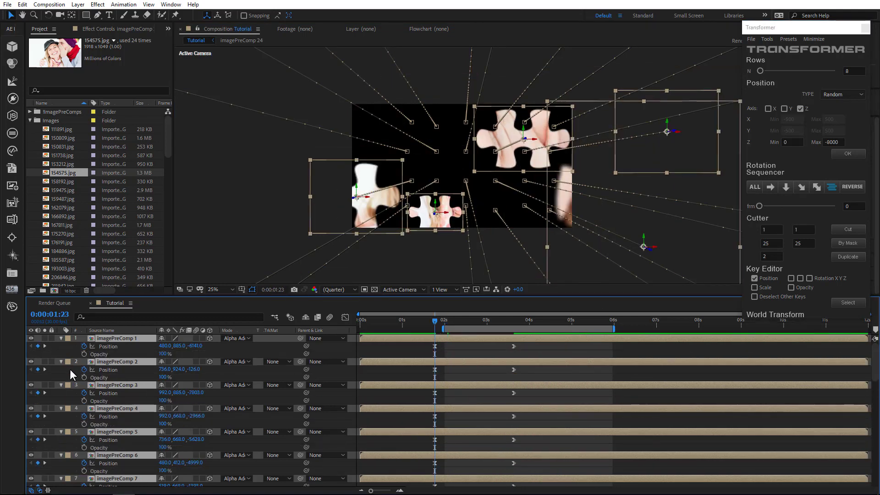
click(83, 354)
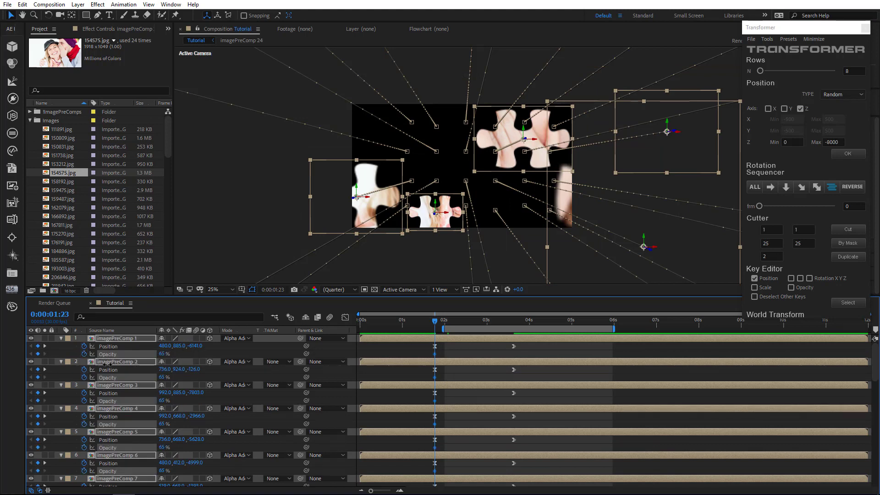
drag(163, 354, 45, 370)
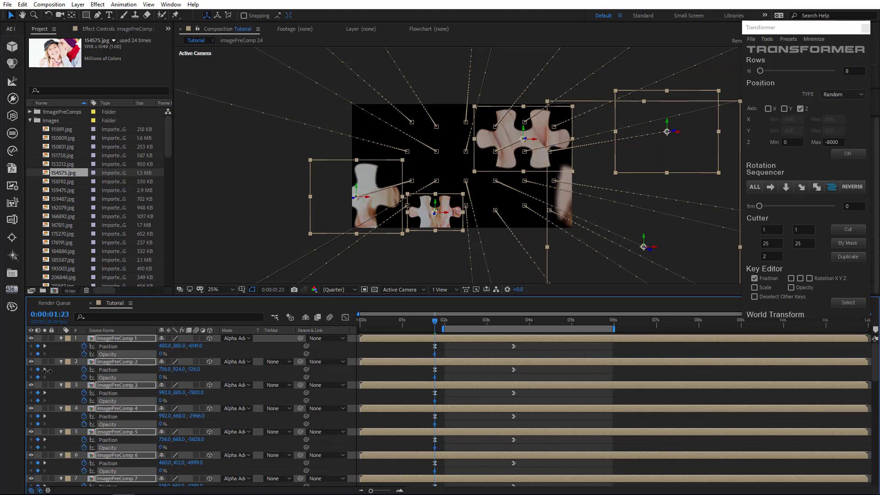
click(455, 322)
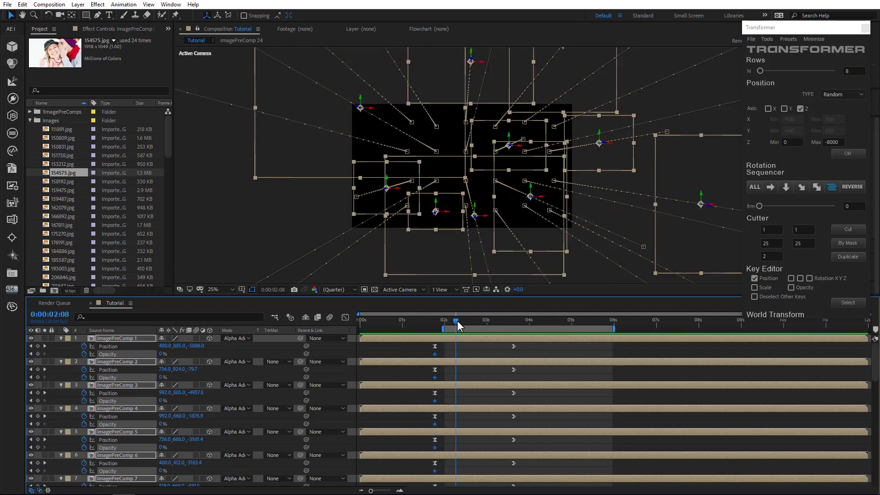
drag(456, 322, 450, 321)
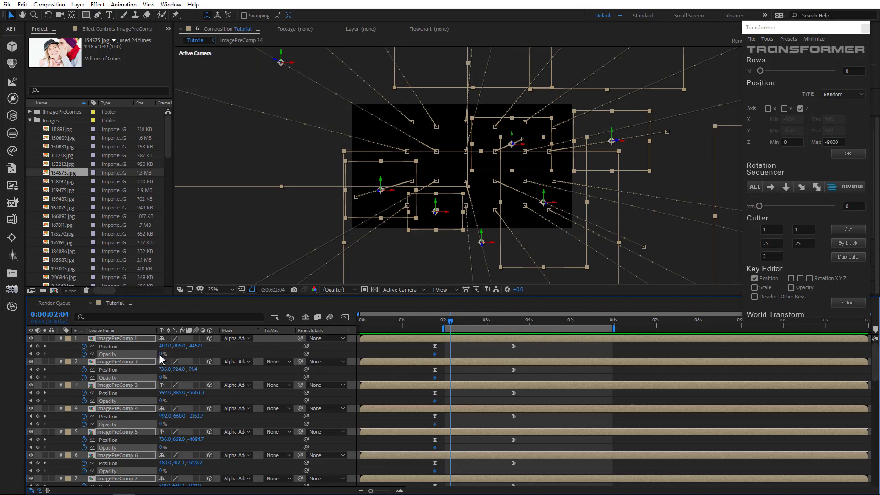
drag(158, 353, 219, 353)
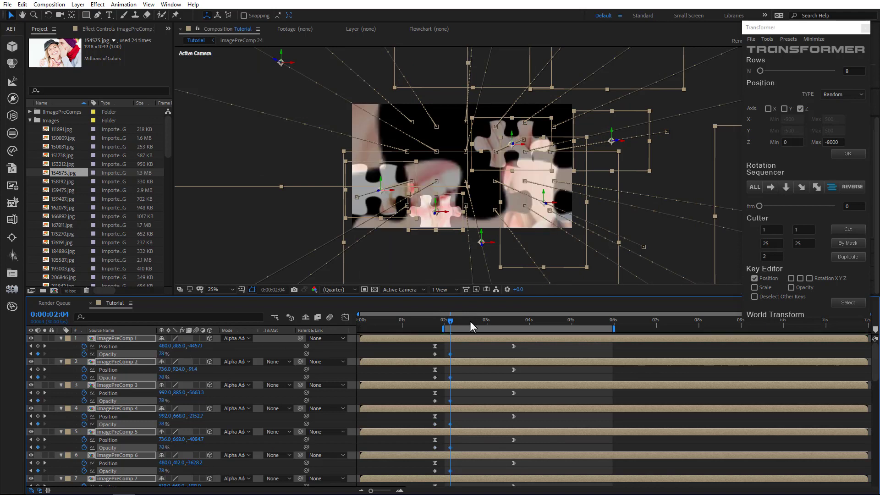
drag(163, 354, 257, 356)
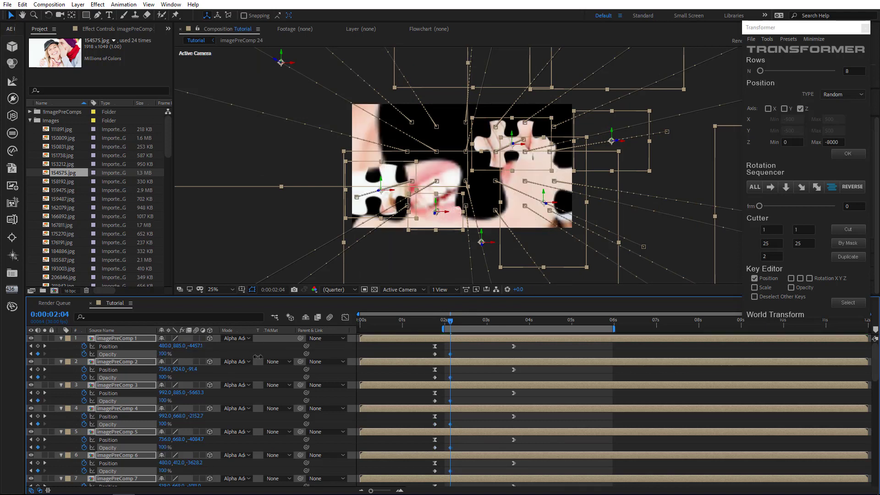
- Re-stagger the pieces by entering 60 as the sequencer frame offset
click(847, 207)
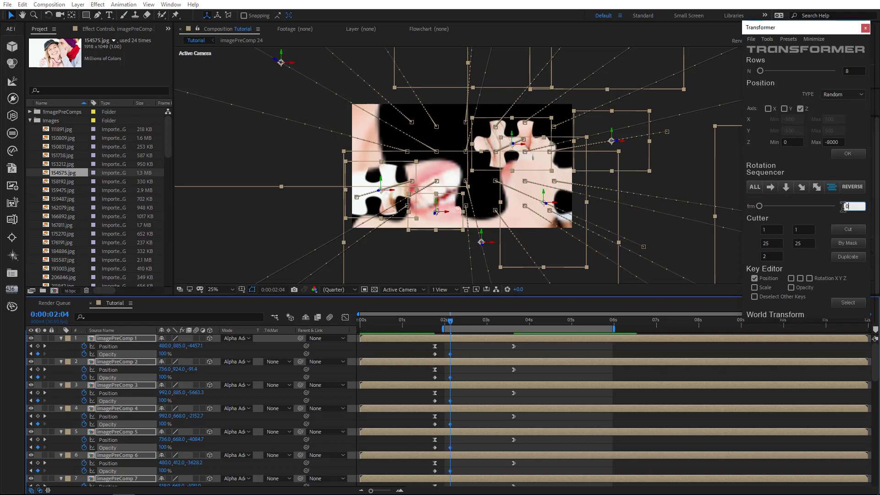
text(60)
key(Return)
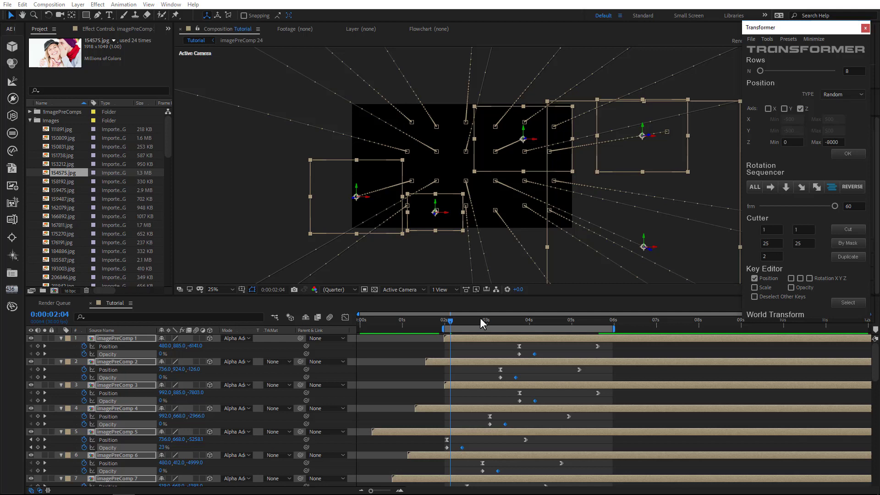
click(453, 320)
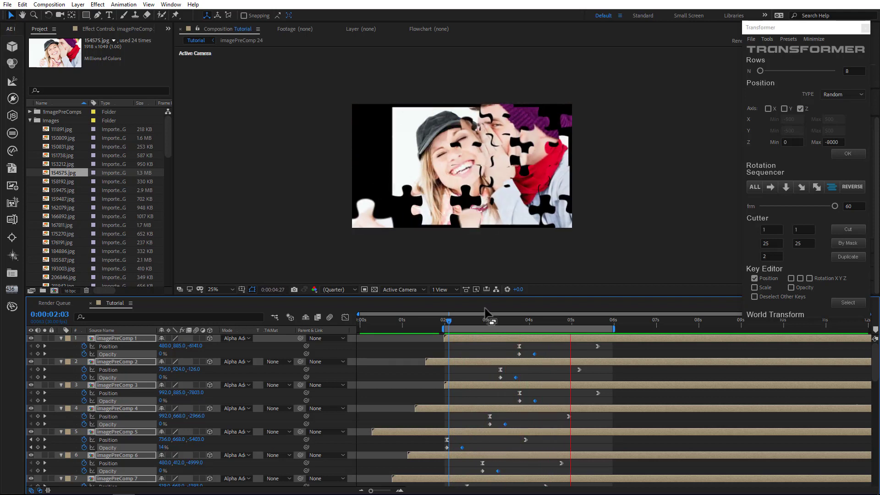
- Switch the viewer to Custom View 1 and orbit it to see the pieces' depth
click(457, 320)
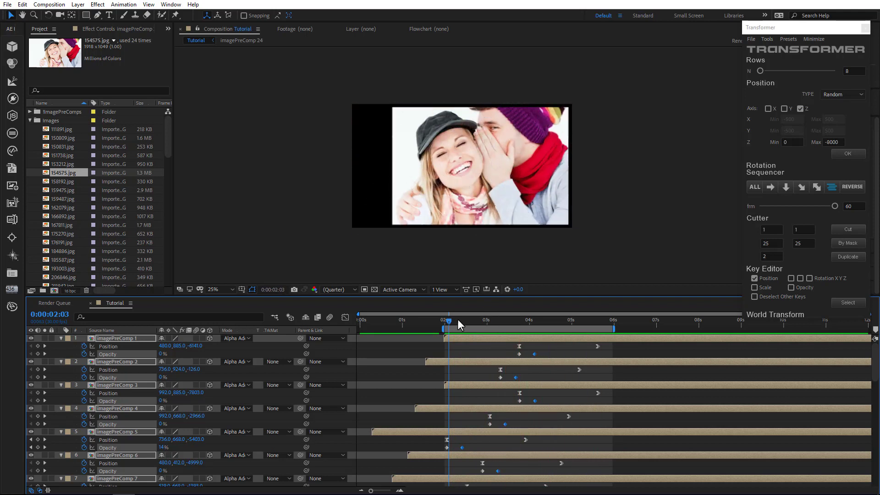
click(402, 289)
click(398, 374)
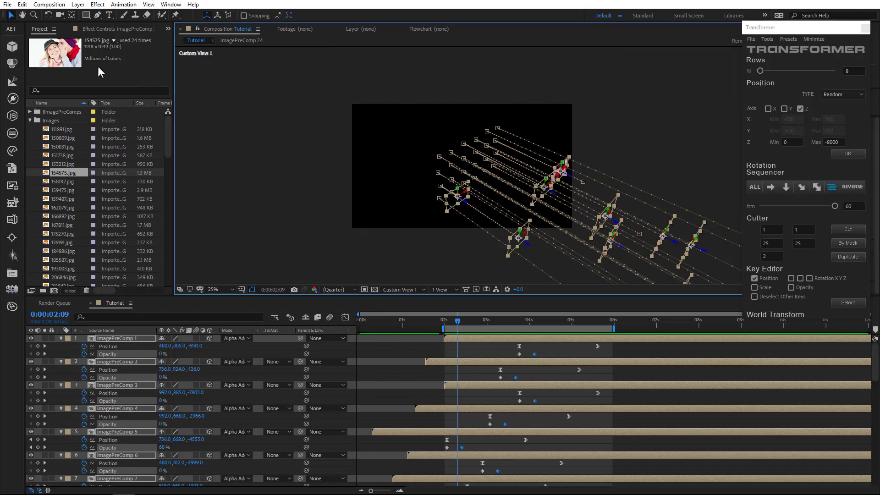
click(59, 15)
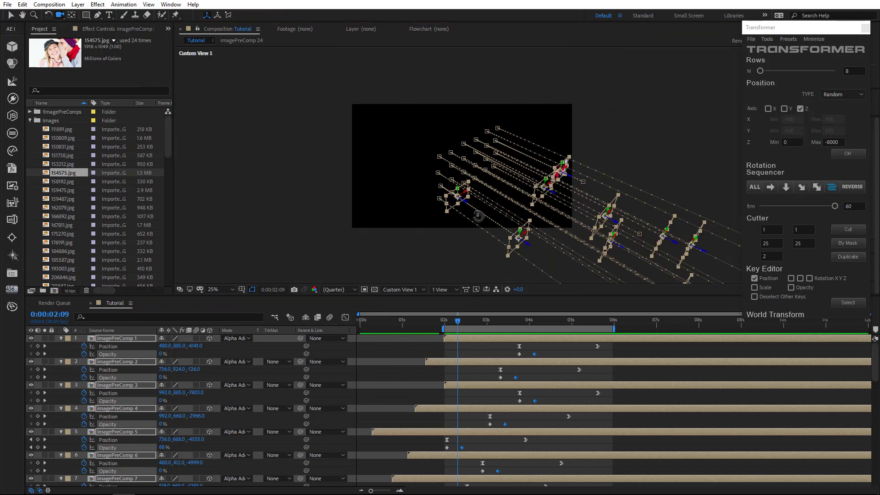
drag(496, 242, 464, 192)
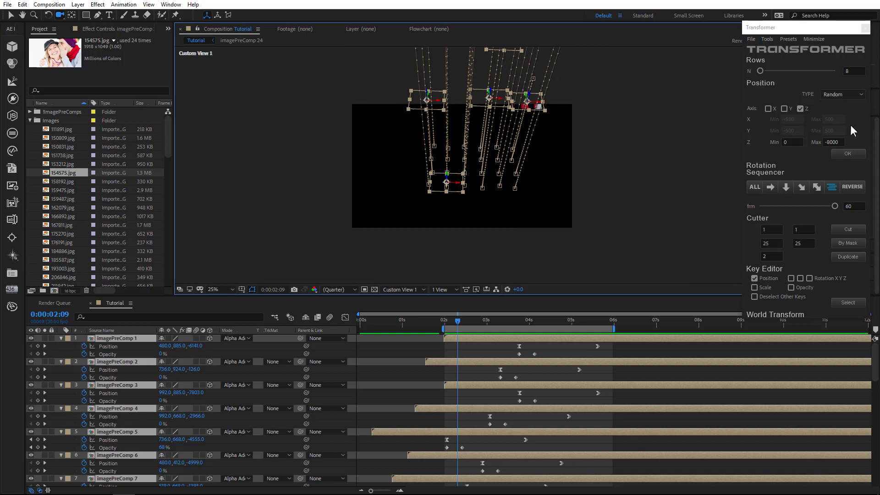
click(450, 323)
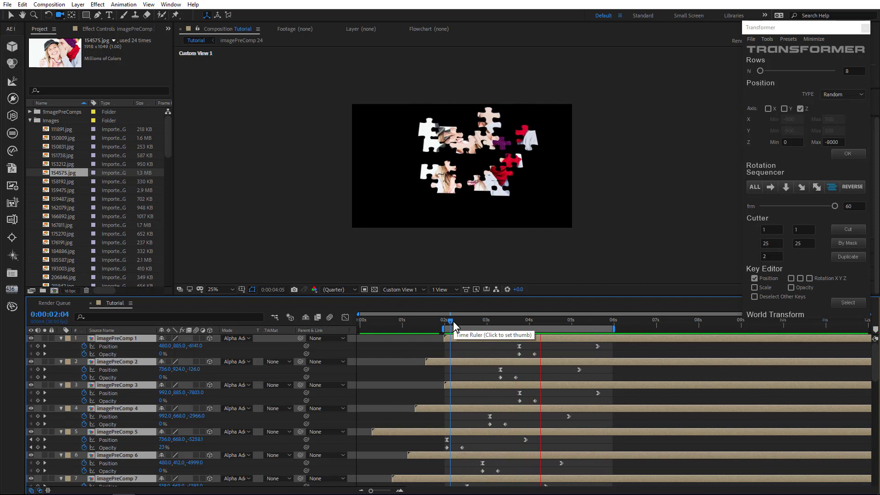
- Tighten the stagger to 30 frames, start the work area around 1.4 s, and preview
key(space)
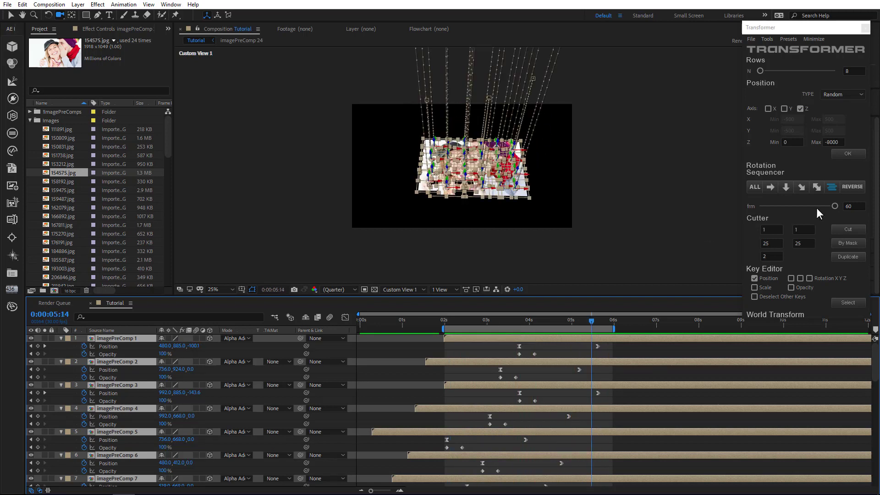
double_click(849, 207)
text(30)
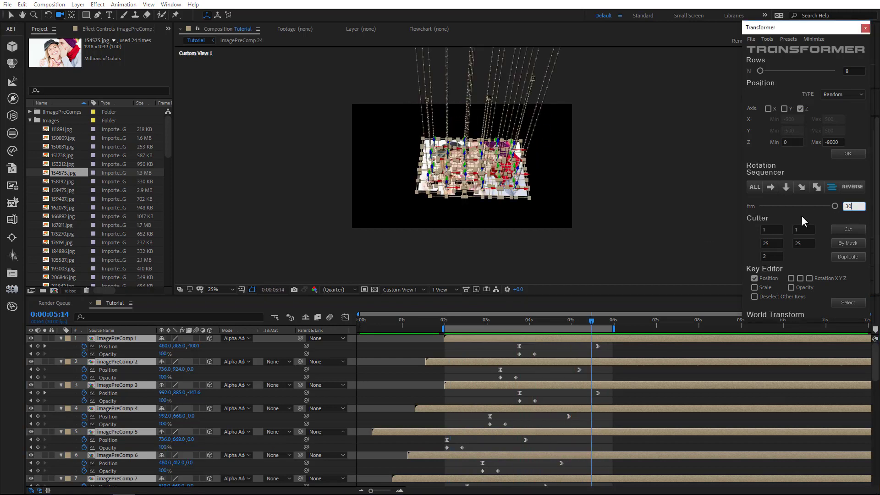
key(Return)
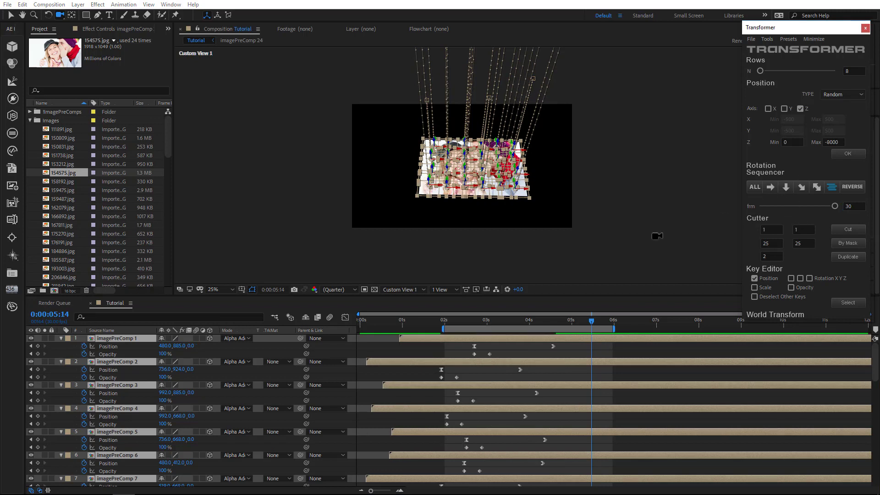
click(444, 320)
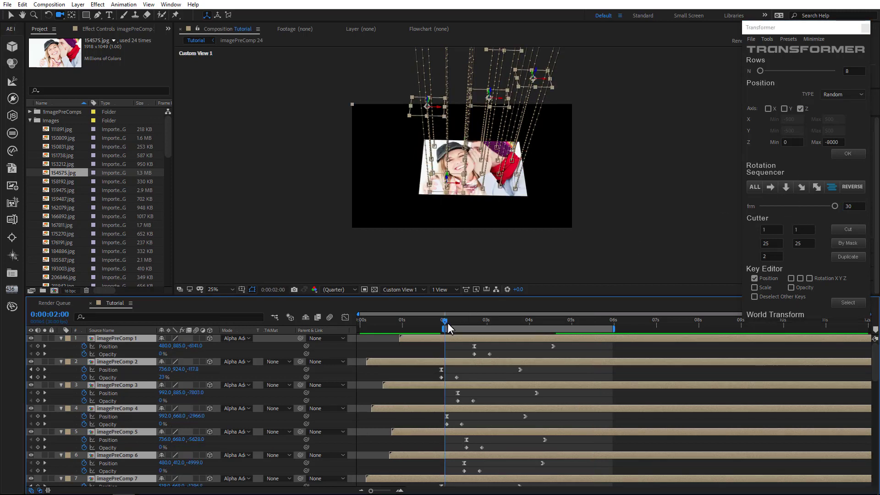
drag(435, 328, 412, 329)
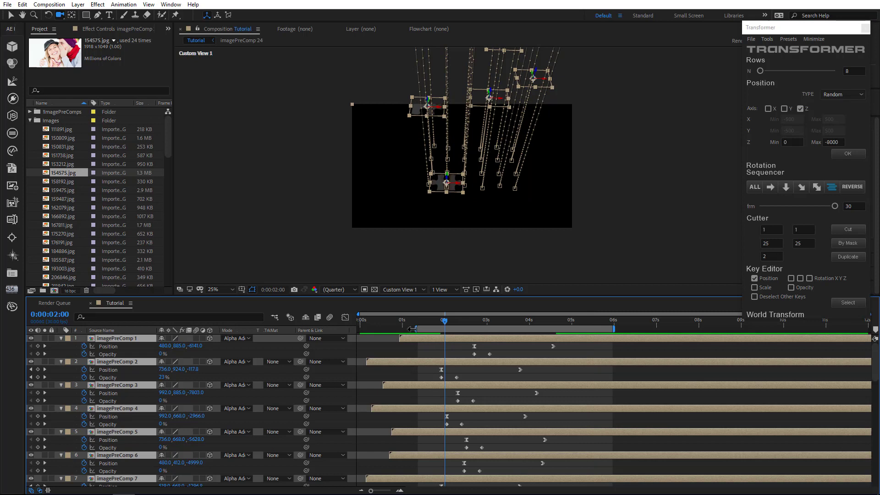
key(space)
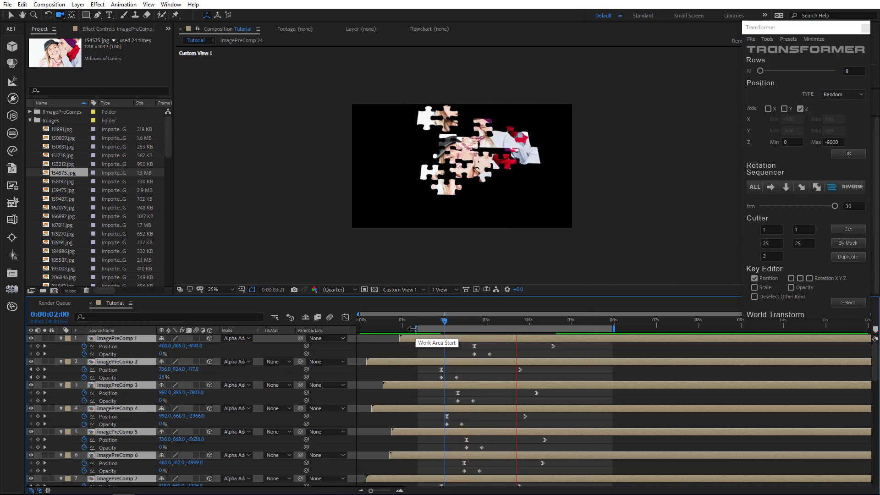
click(440, 321)
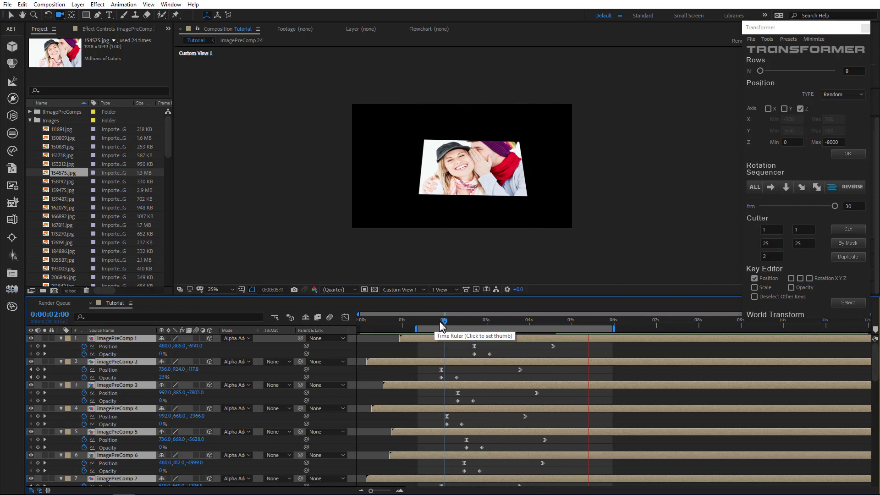
key(ctrl+z)
- Set Z minimum to -3000, re-randomize depths, tilt the view, and preview the fly-in
click(793, 142)
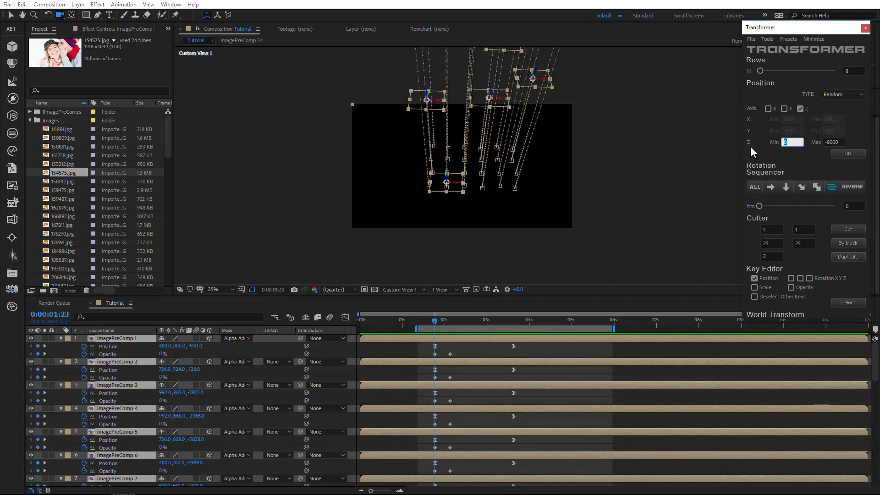
text(-3000)
click(847, 154)
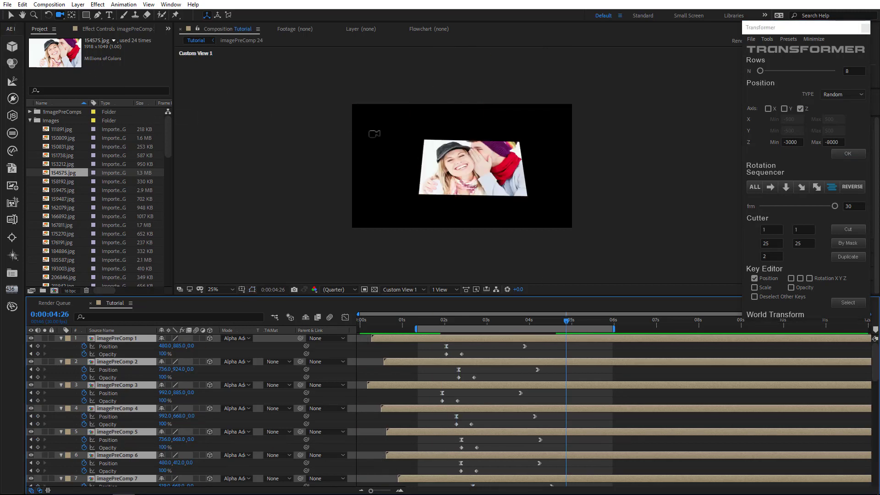
click(378, 177)
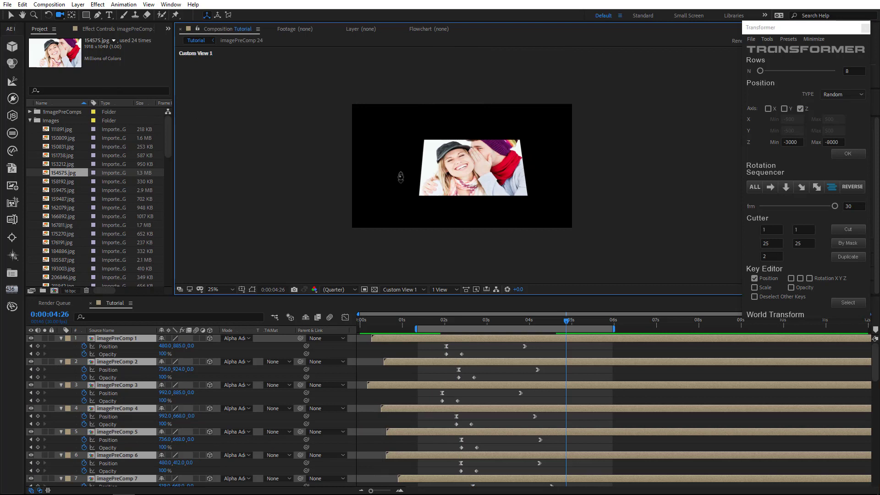
drag(402, 177, 376, 212)
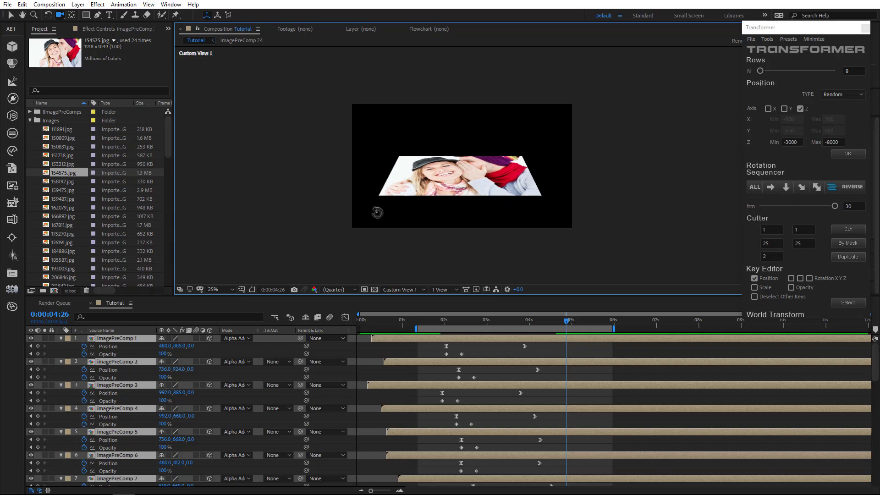
key(space)
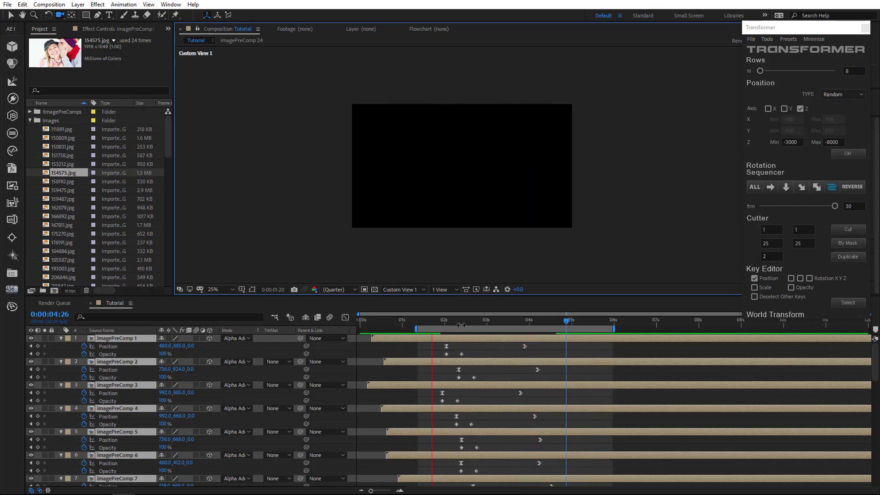
- Give the pieces a bevel and emboss style, collapse the layer properties, and replay the fly-in
key(space)
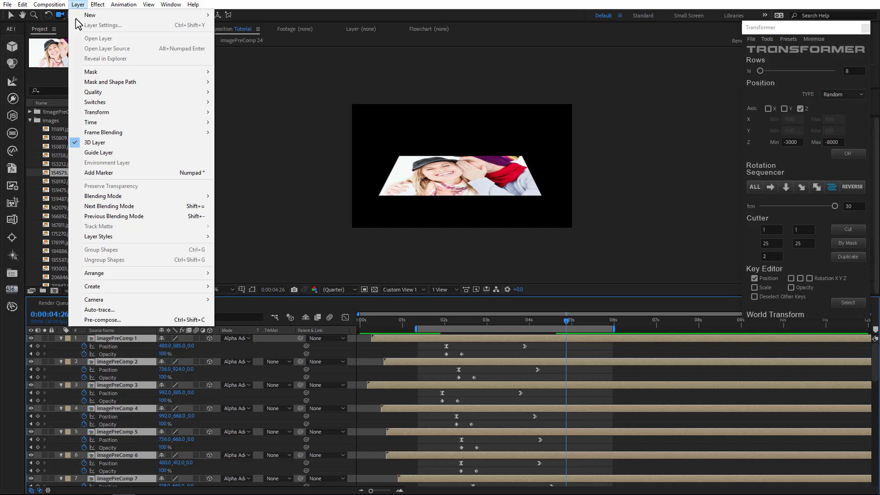
mouse_move(163, 236)
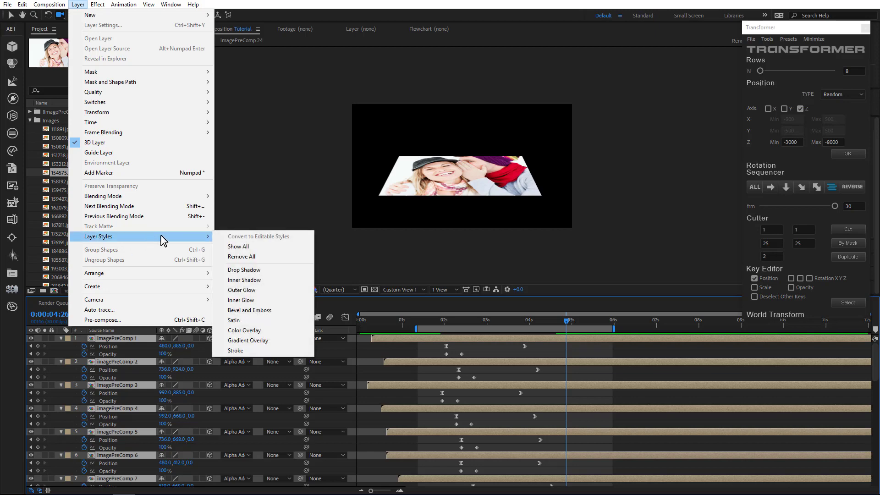
click(247, 310)
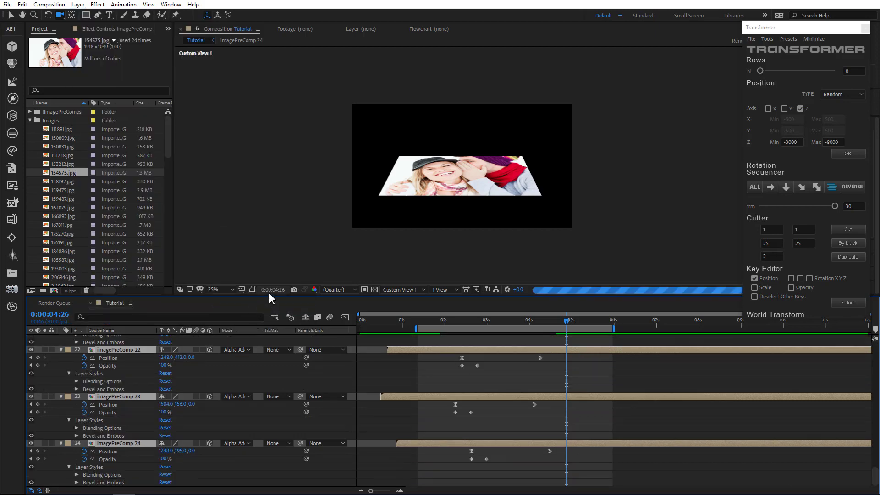
click(62, 349)
key(space)
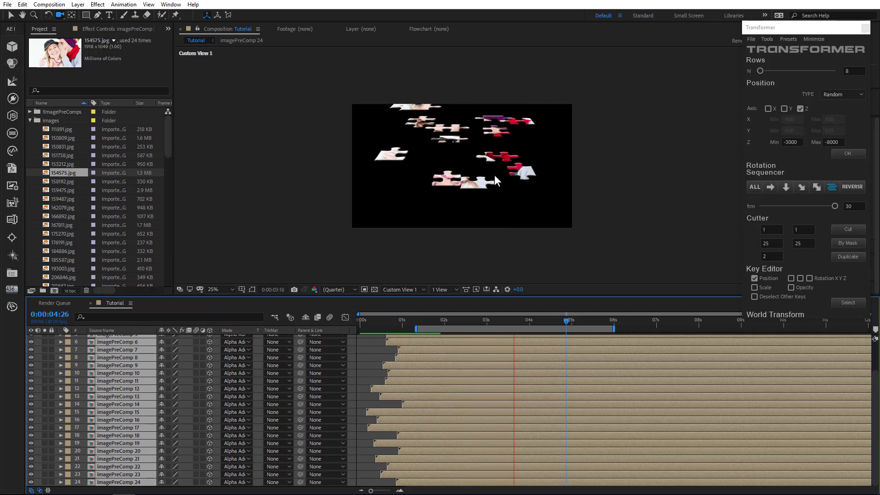
- Orbit Custom View 1 so the puzzle faces forward and replay the fly-in preview
click(450, 208)
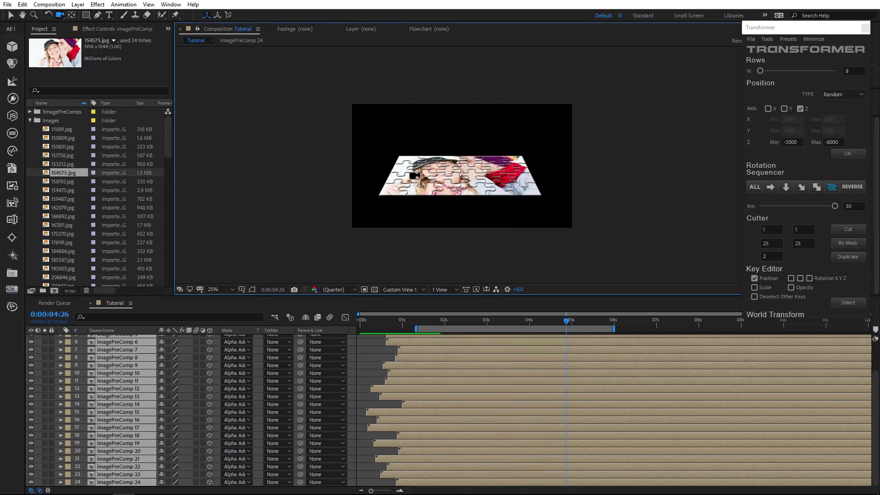
drag(448, 212, 454, 227)
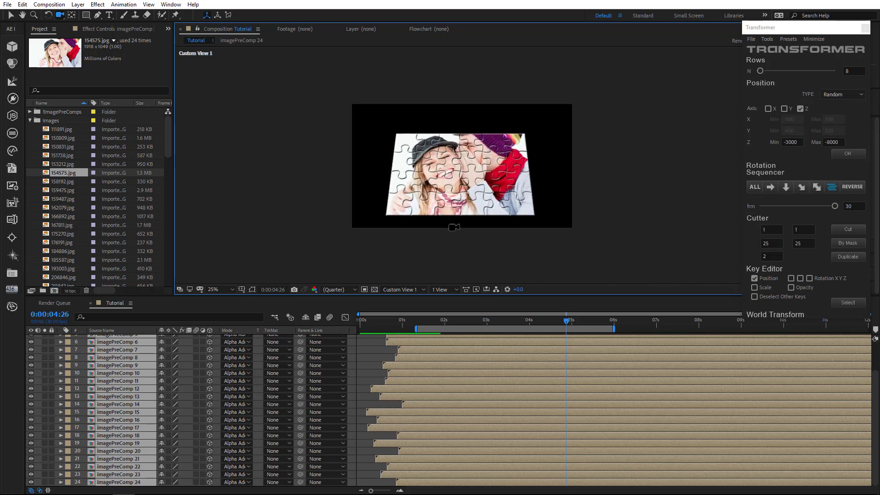
key(space)
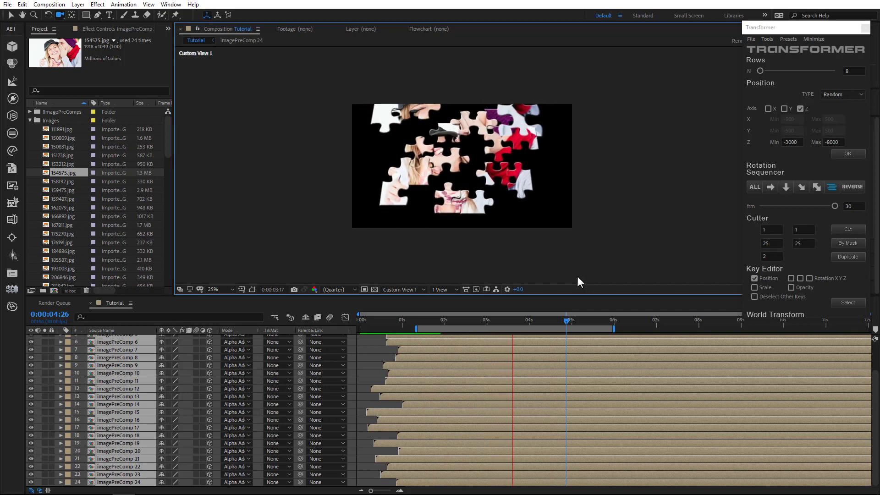
click(560, 316)
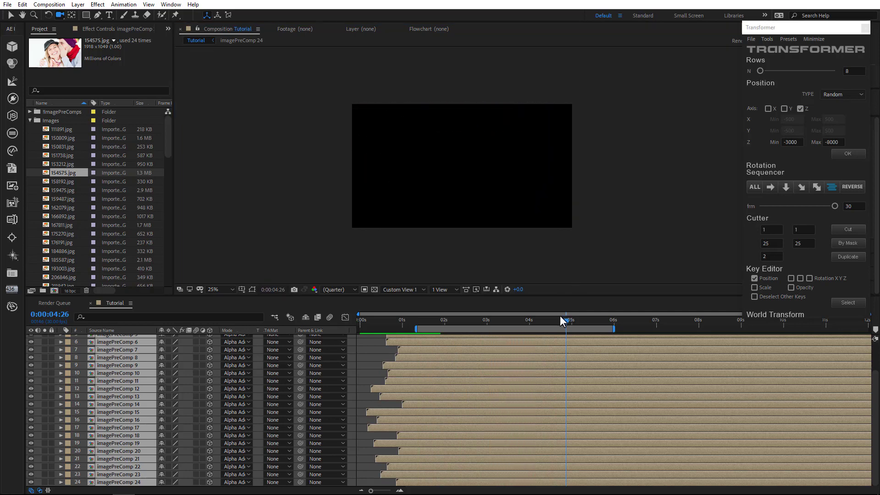
- Switch the viewer to Active Camera and return to the Selection tool
click(400, 290)
click(404, 297)
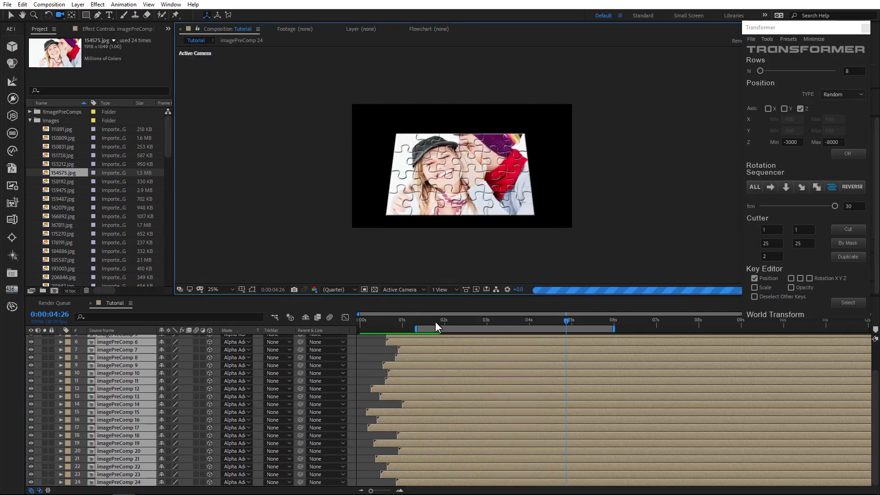
key(v)
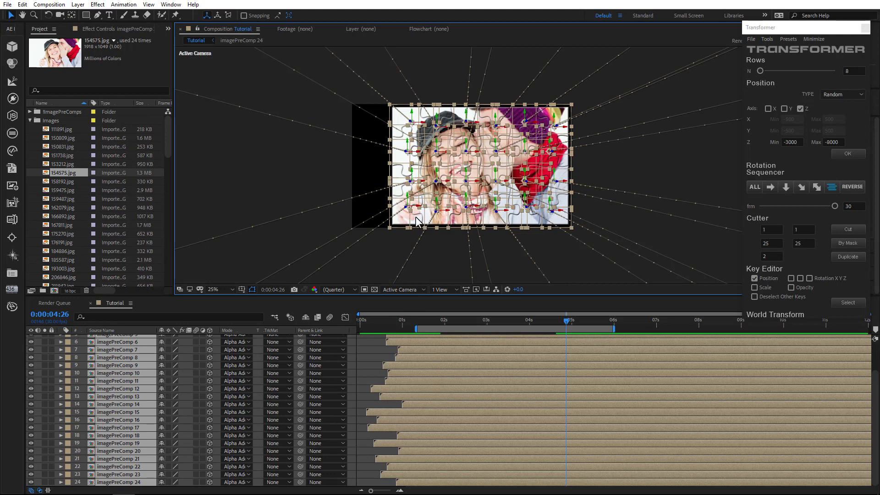
- Add Camera 1 via Layer > New > Camera with the 20mm lens preset
click(78, 4)
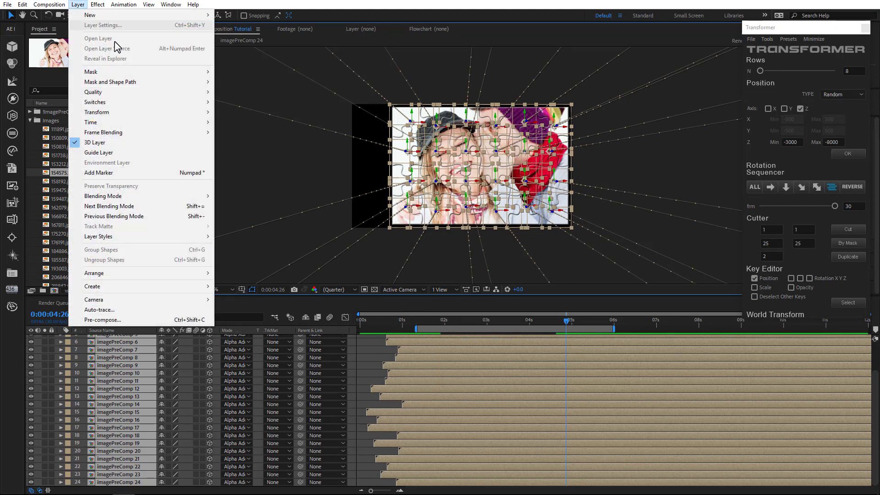
mouse_move(205, 15)
click(266, 45)
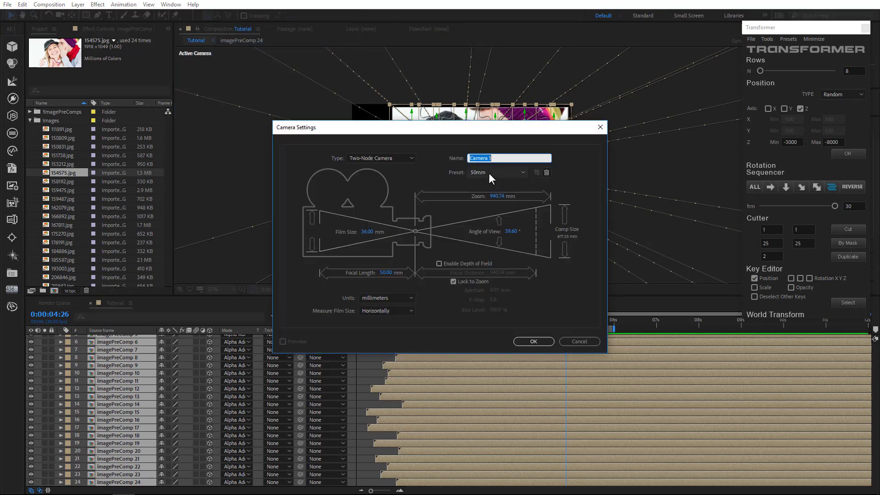
click(488, 172)
click(478, 171)
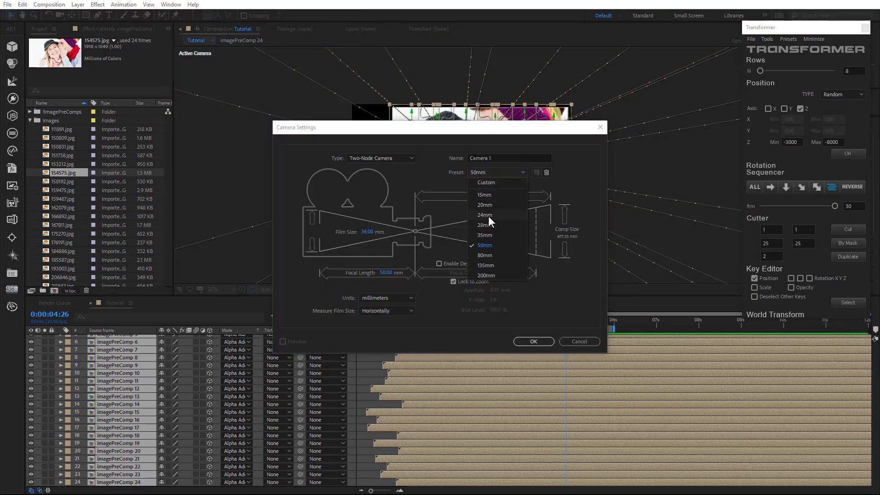
click(486, 205)
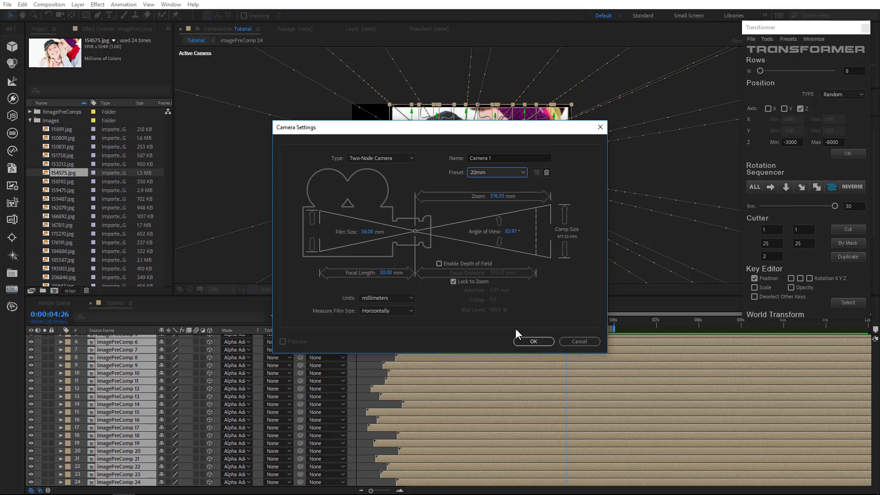
click(533, 342)
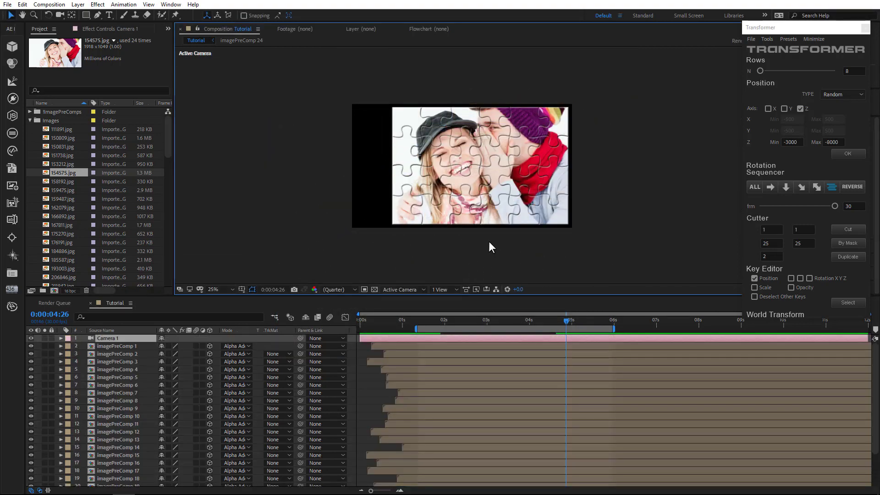
- Add a 3D Null 1 layer and parent Camera 1 to it
click(78, 5)
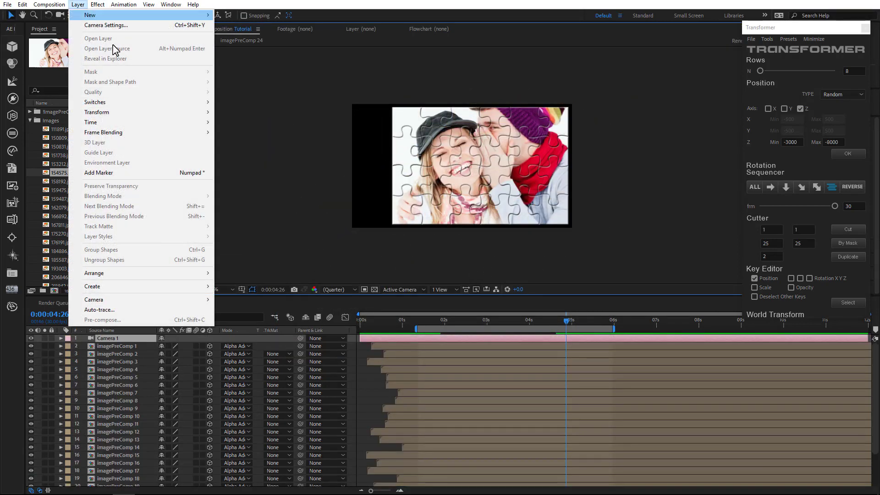
mouse_move(194, 18)
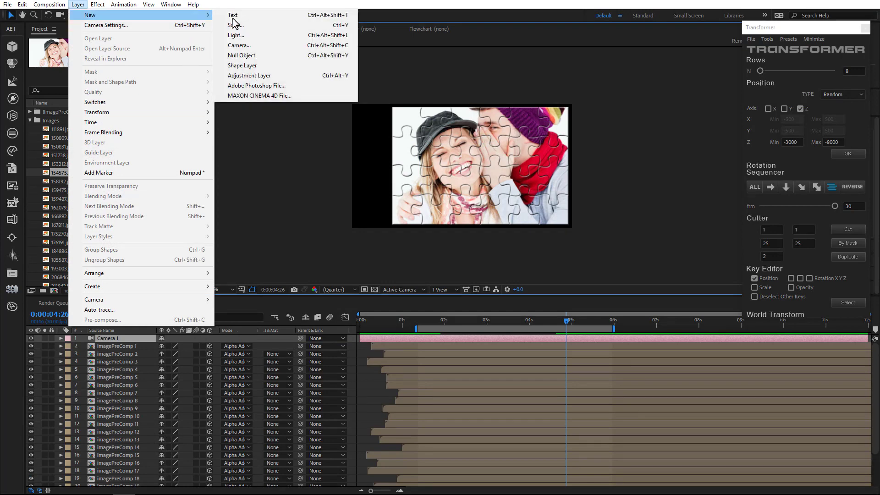
click(255, 55)
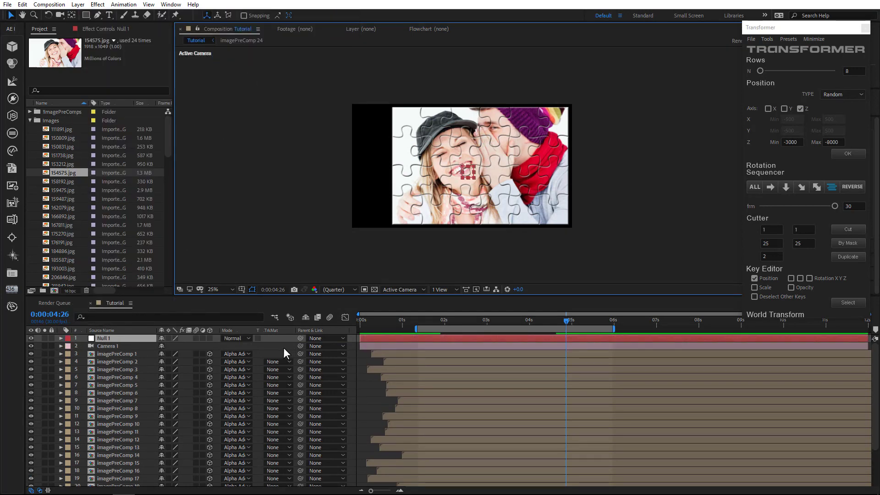
click(210, 338)
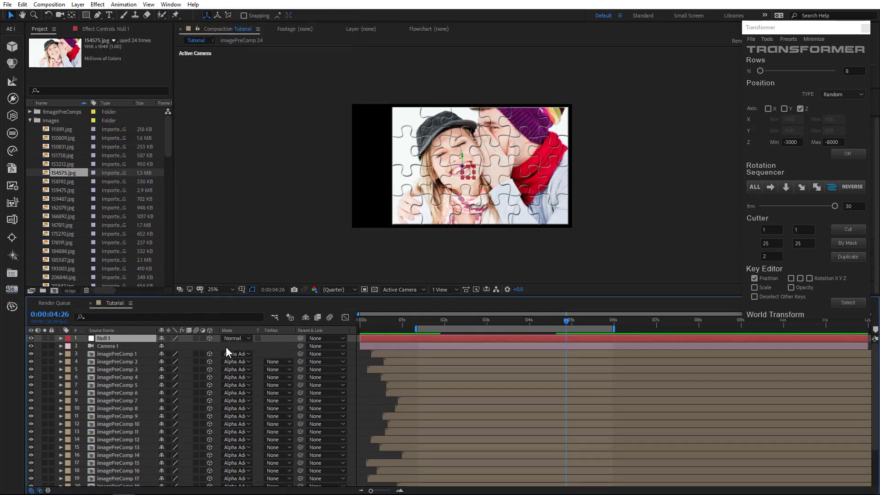
click(110, 346)
drag(300, 347, 106, 339)
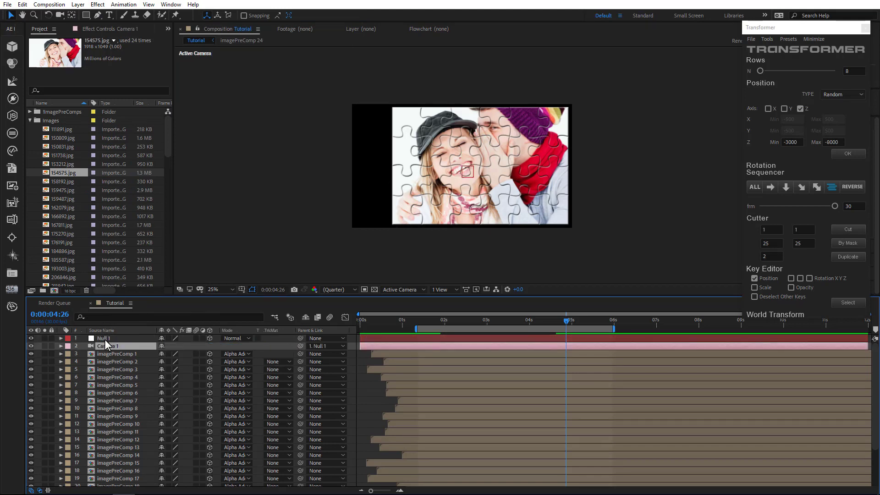
- Move Null 1 and orbit the camera to tilt the puzzle in perspective
click(108, 339)
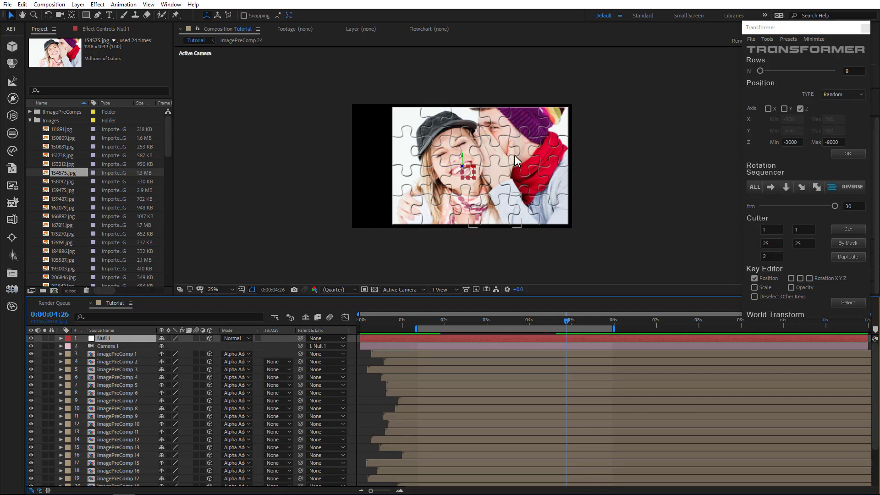
drag(468, 170, 490, 171)
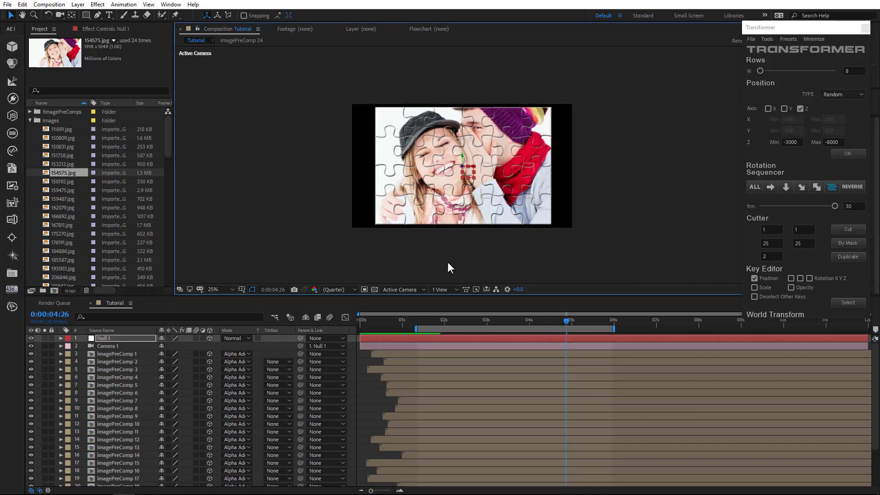
click(60, 15)
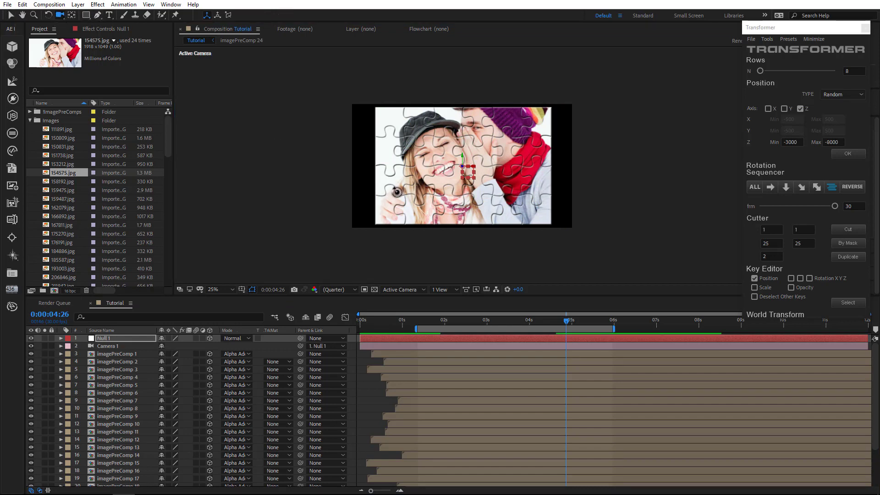
drag(397, 191, 395, 165)
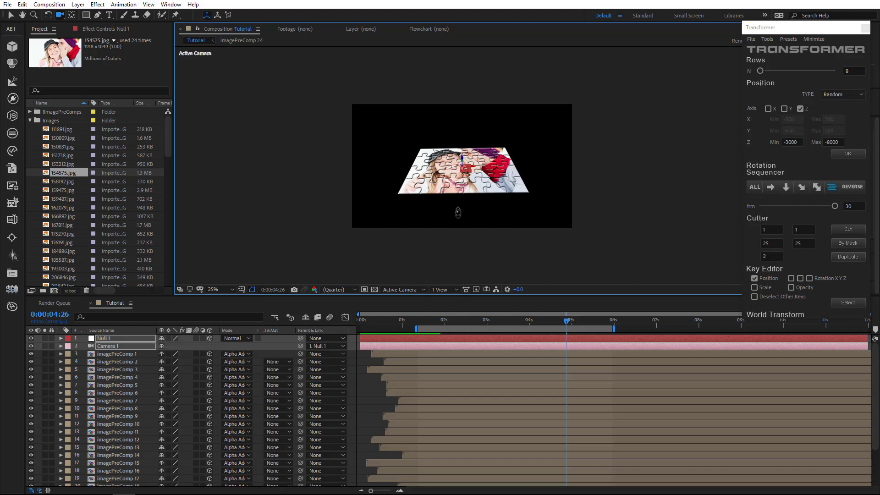
click(102, 339)
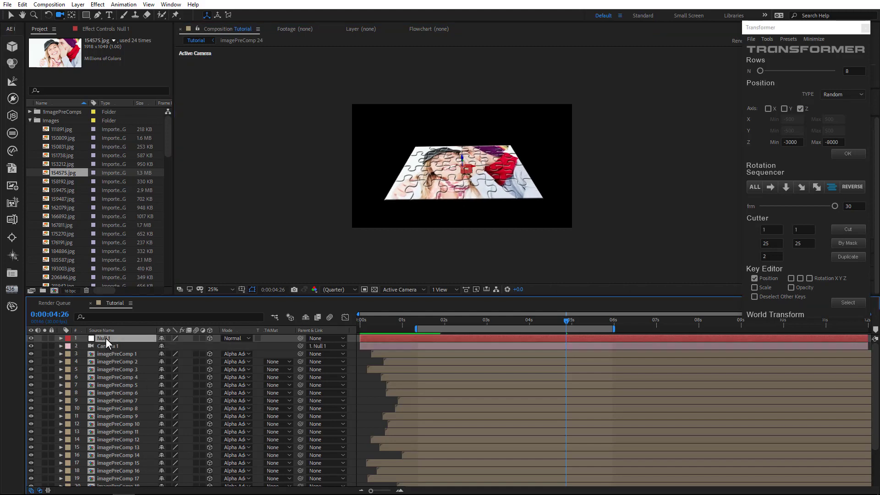
- Set a Z Rotation keyframe on Null 1 and place it at 2:29
key(r)
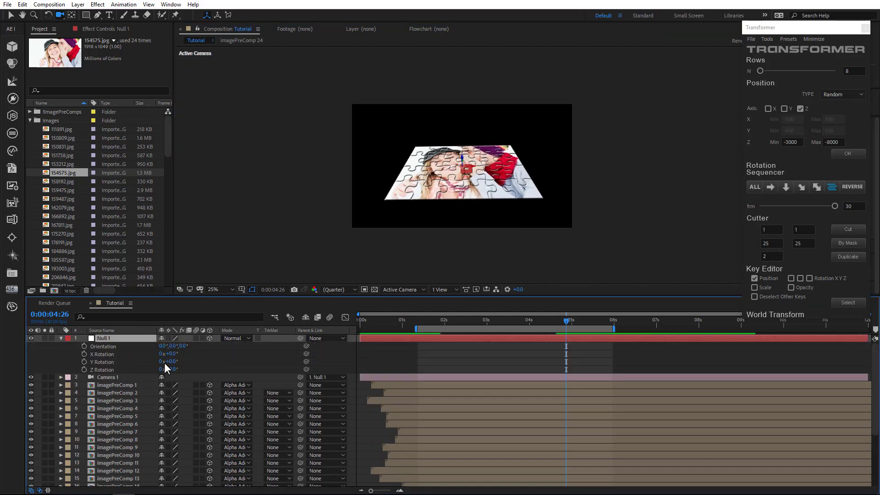
drag(166, 368, 202, 359)
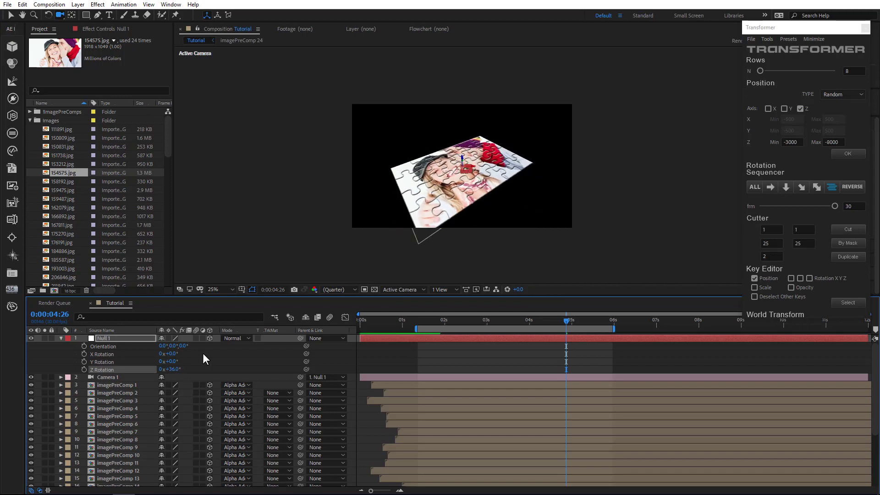
click(84, 370)
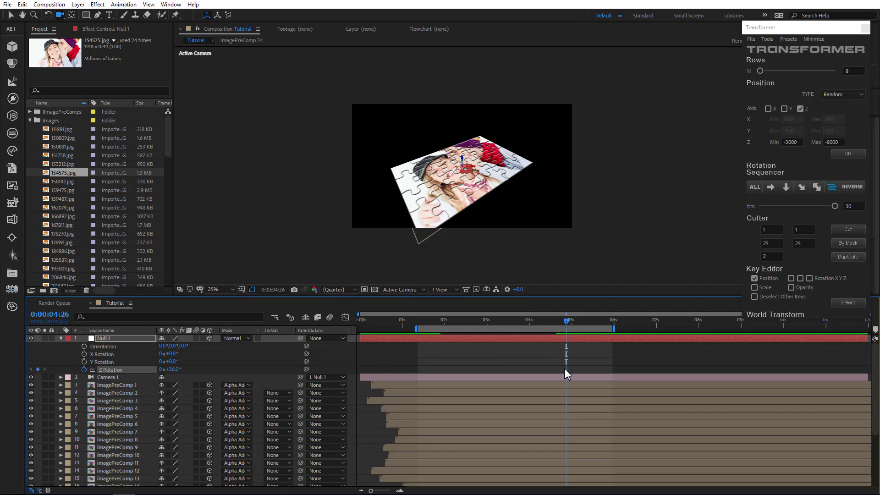
drag(565, 367, 450, 370)
drag(451, 324, 485, 323)
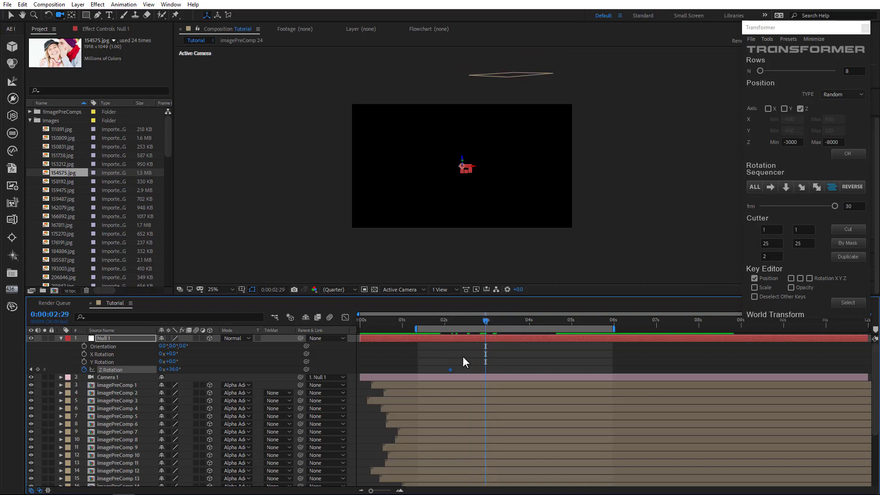
drag(450, 370, 486, 370)
- Add a -25° Z Rotation keyframe at 5:16 and preview the camera spin
mouse_move(581, 322)
mouse_down()
mouse_move(604, 323)
mouse_move(593, 324)
mouse_up()
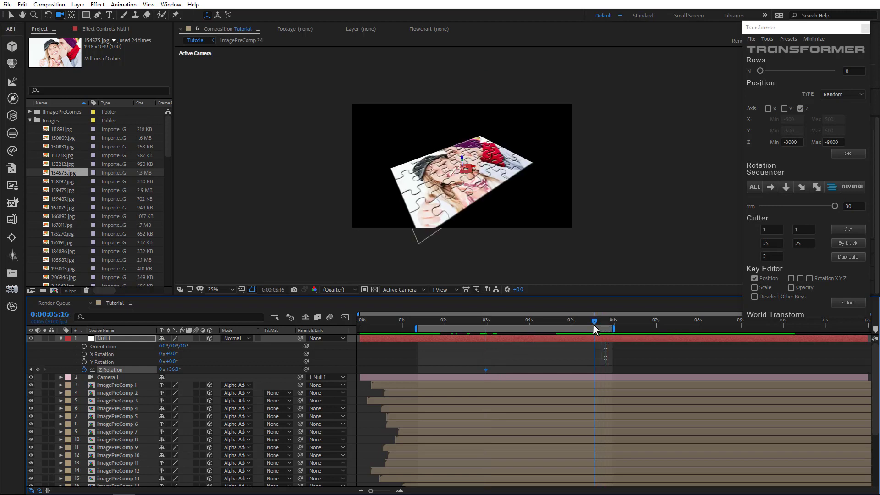
drag(173, 370, 149, 369)
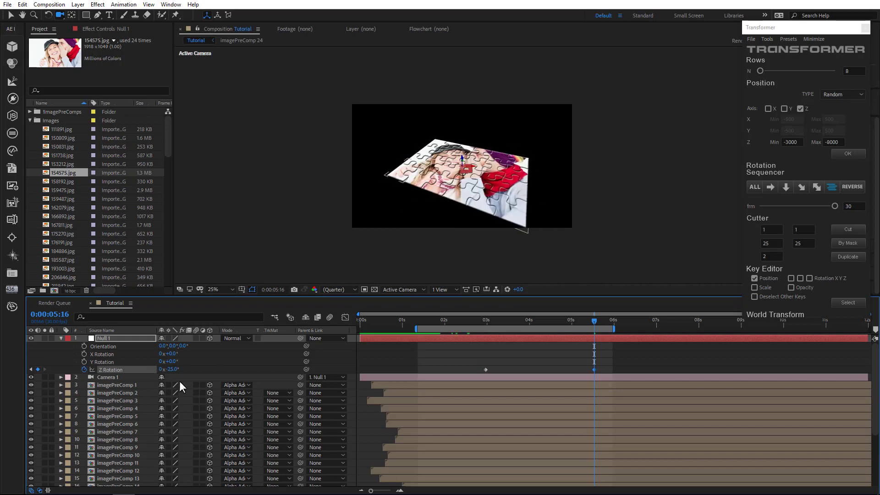
key(space)
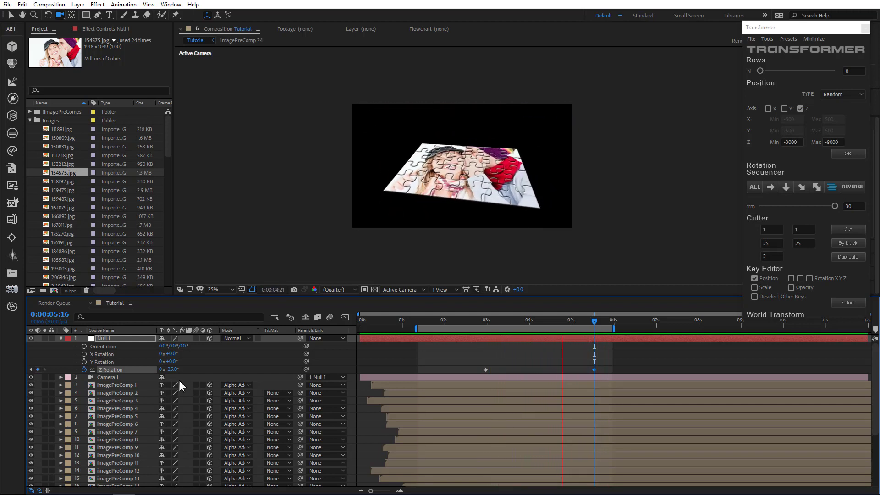
- Apply Easy Ease to Null 1's final Z Rotation keyframe
click(542, 322)
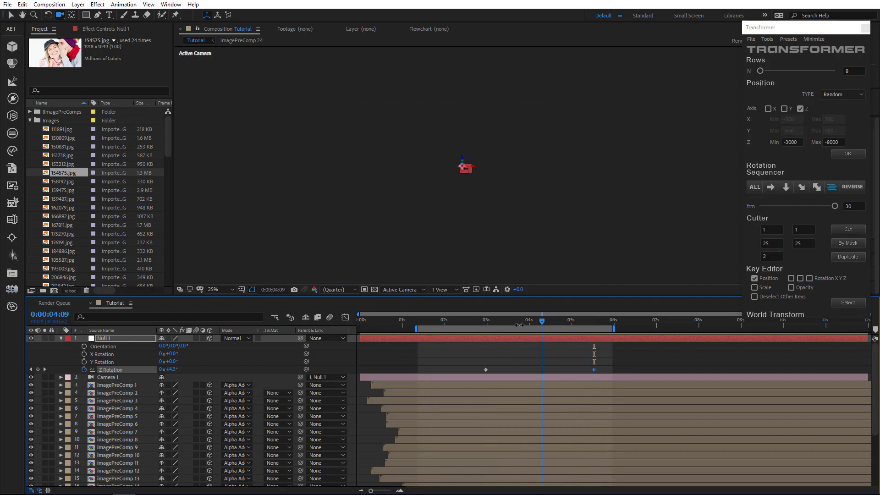
drag(551, 319, 593, 325)
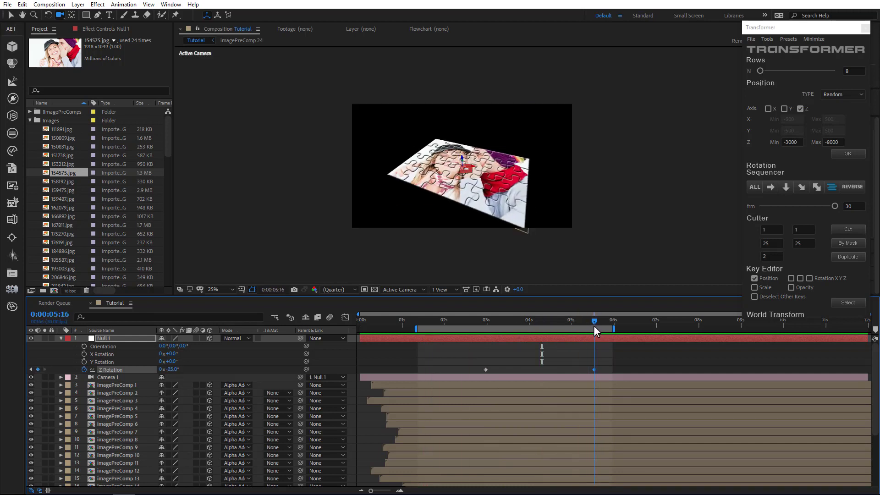
right_click(594, 370)
mouse_move(641, 490)
click(715, 446)
- Start the work area near 2:17, extend it past 6s, and shift the end keyframe later
click(468, 322)
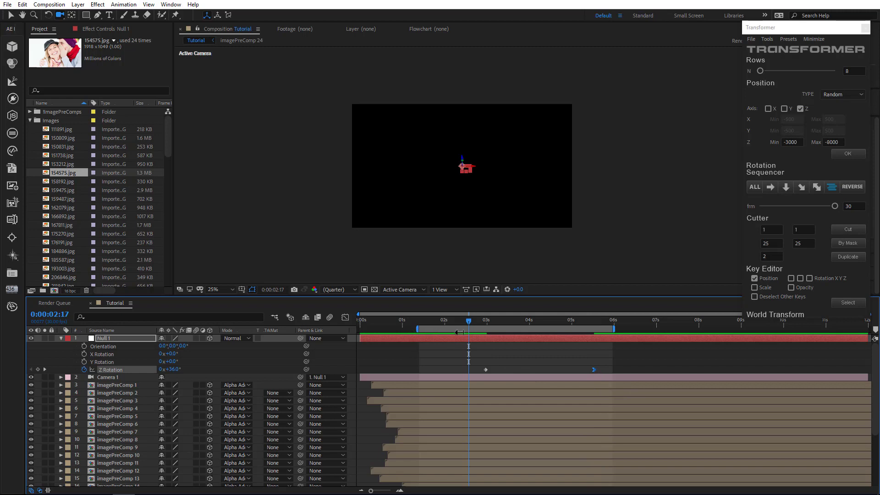
drag(458, 332, 467, 332)
click(506, 321)
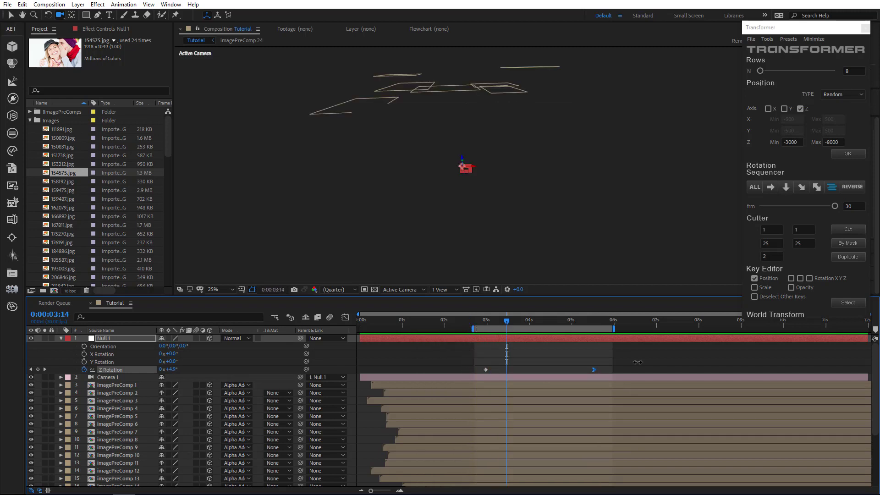
mouse_move(629, 370)
mouse_down()
mouse_move(639, 370)
mouse_move(619, 370)
mouse_up()
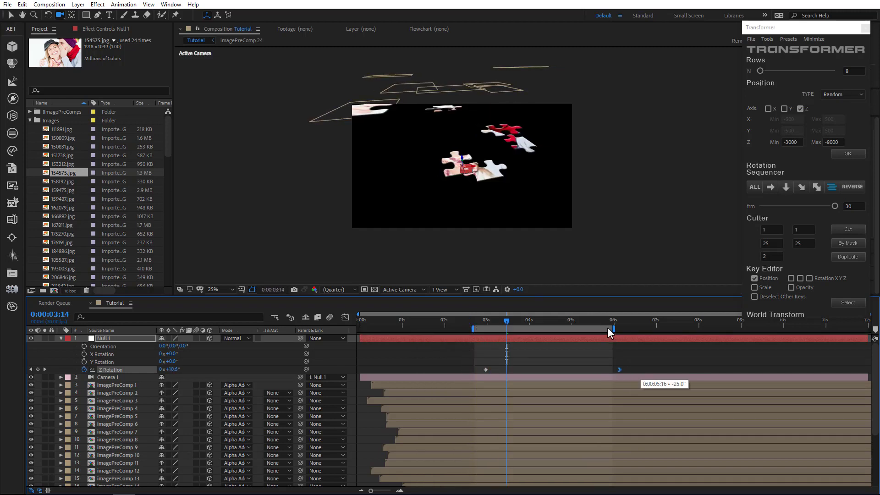
drag(635, 330, 645, 330)
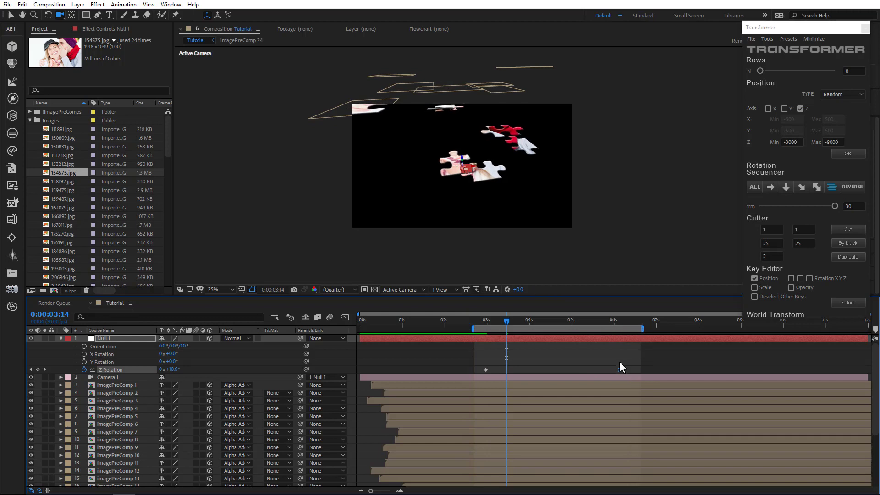
drag(633, 369, 636, 369)
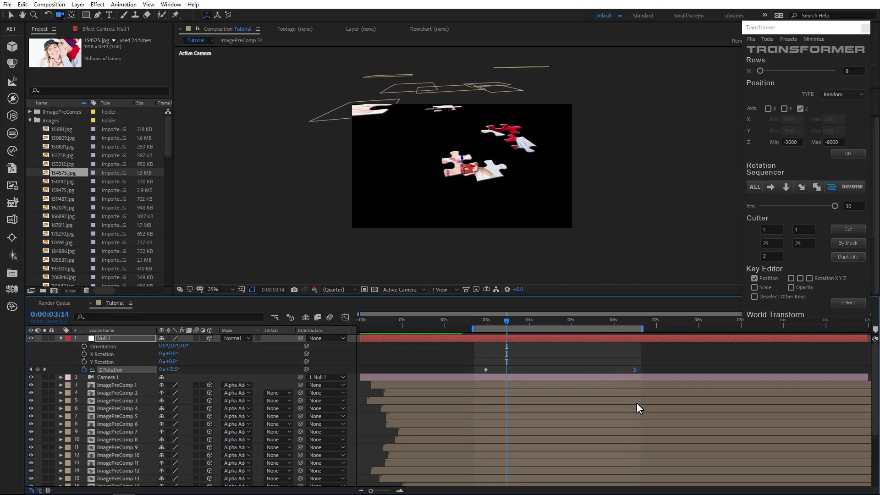
- Preview the puzzle animation, then stop at 0:00:05:23 with the view at 50%
key(space)
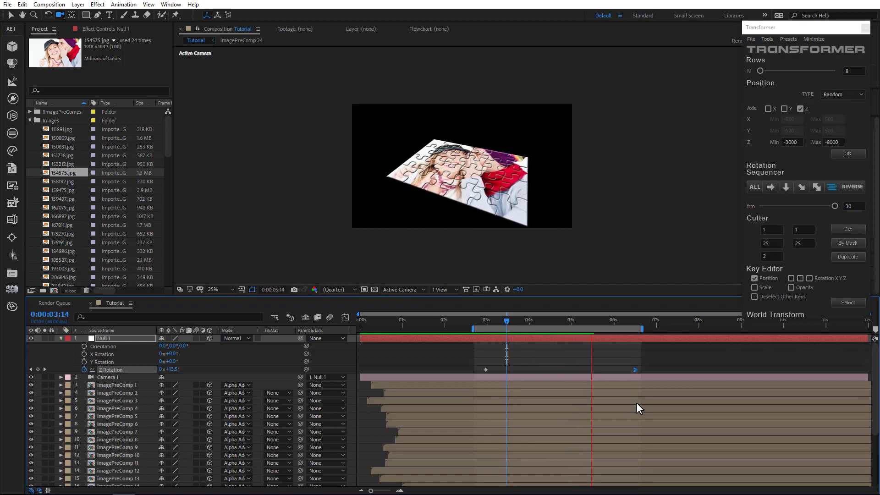
click(479, 224)
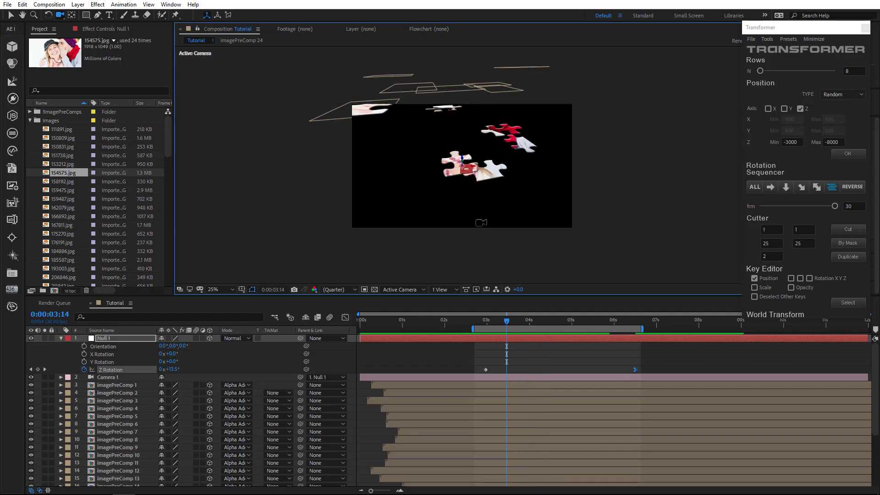
click(604, 320)
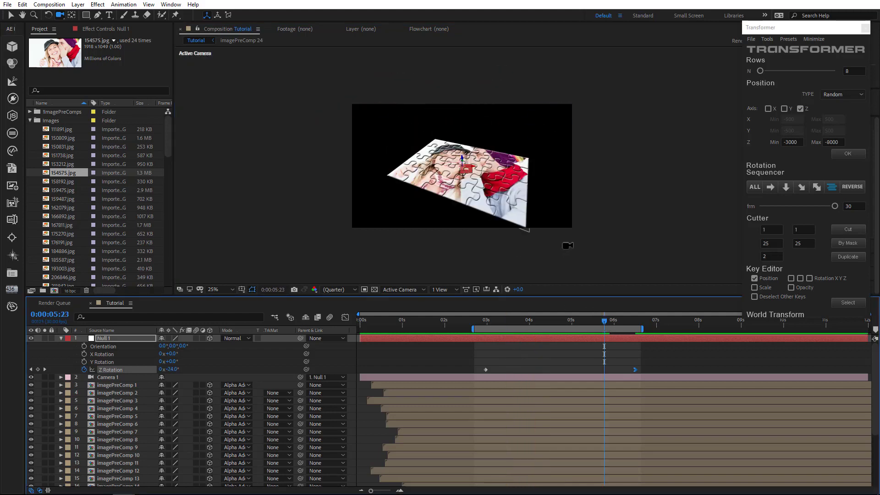
key(period)
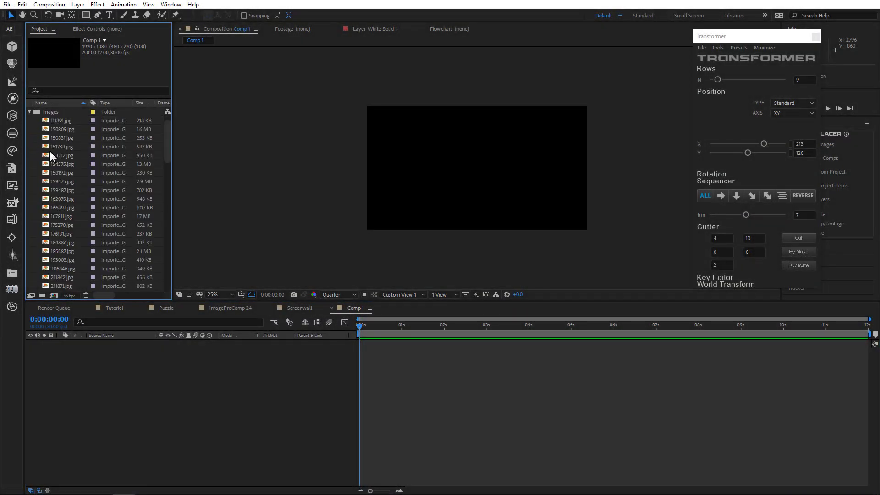
- Add 153212.jpg to Comp 1, reset Transformer, and cut the image into a 9×9 grid
drag(56, 156, 148, 358)
click(29, 112)
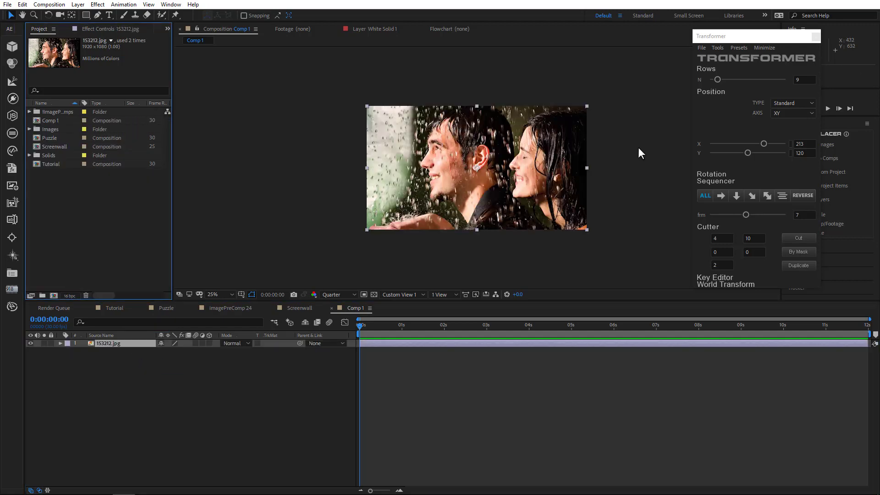
click(702, 48)
click(708, 76)
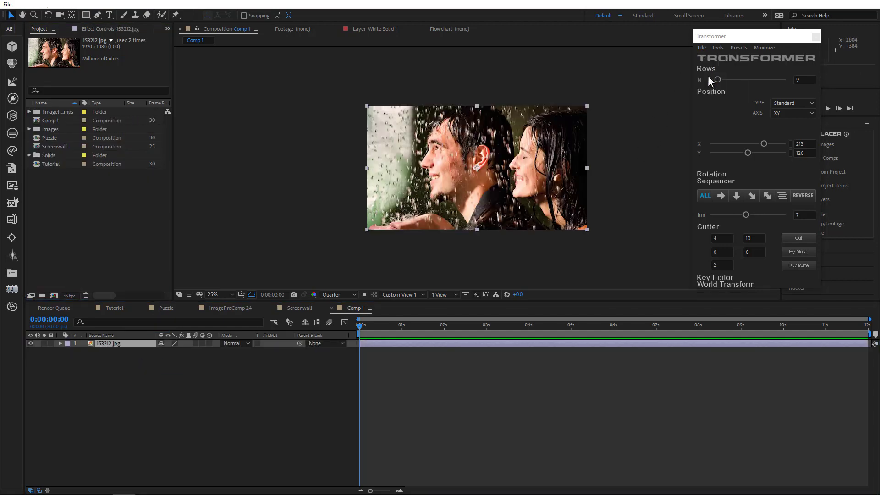
click(722, 238)
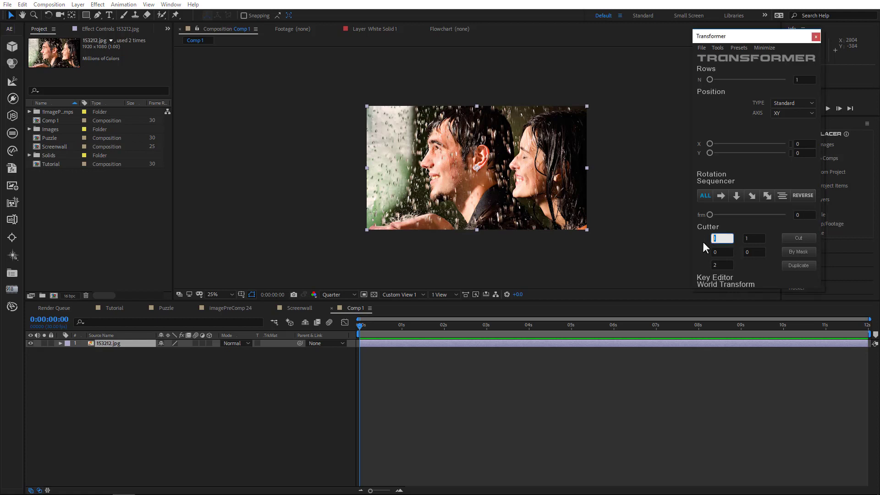
click(759, 238)
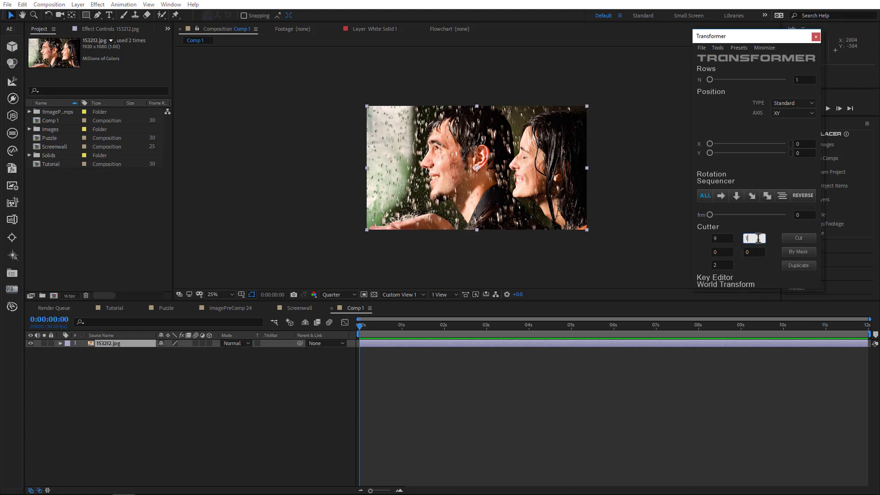
click(398, 295)
click(404, 301)
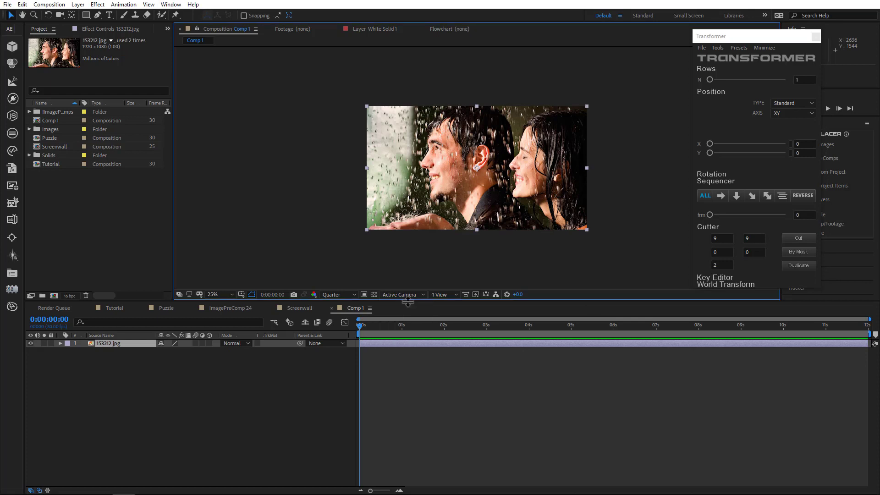
click(112, 343)
click(806, 238)
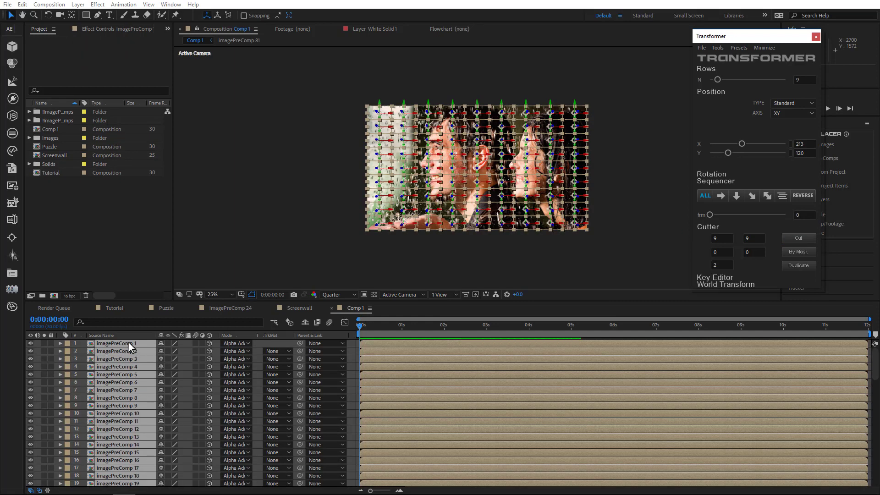
- Key every piece's Position with easy ease in at 1s, starting from Z -1413 at 0s
click(128, 342)
key(p)
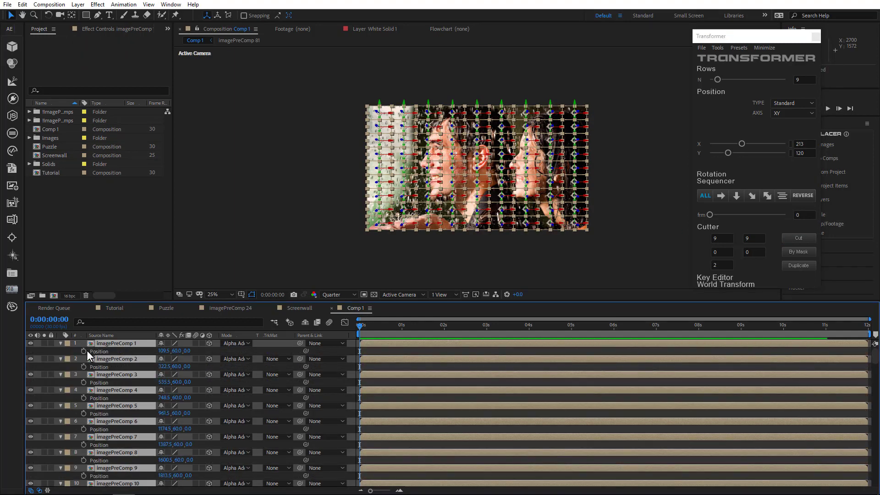
click(84, 351)
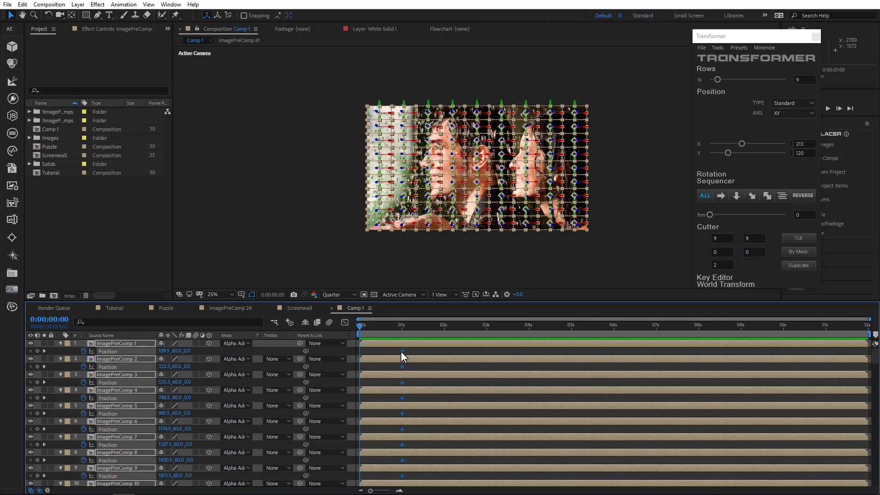
right_click(402, 352)
mouse_move(450, 464)
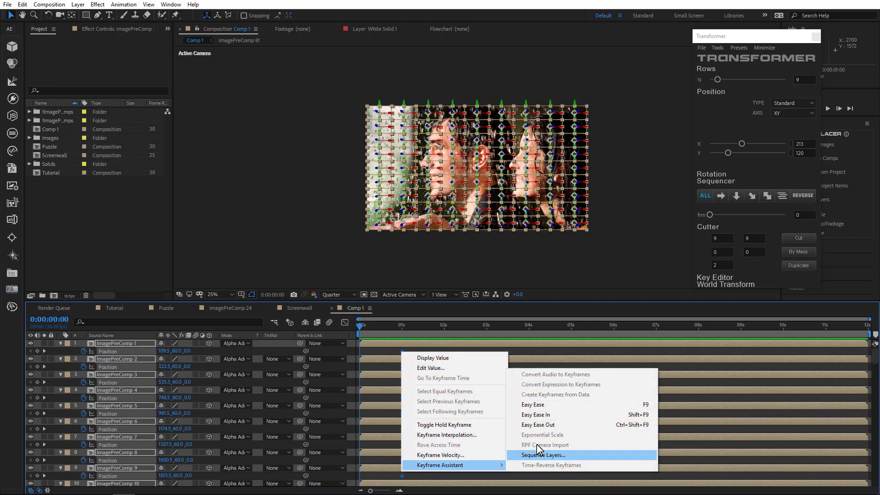
click(535, 416)
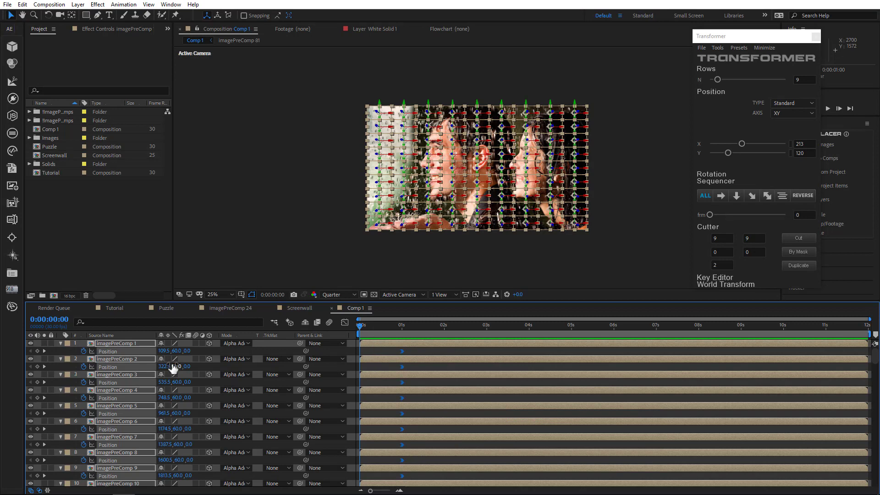
click(165, 351)
drag(186, 351, 62, 356)
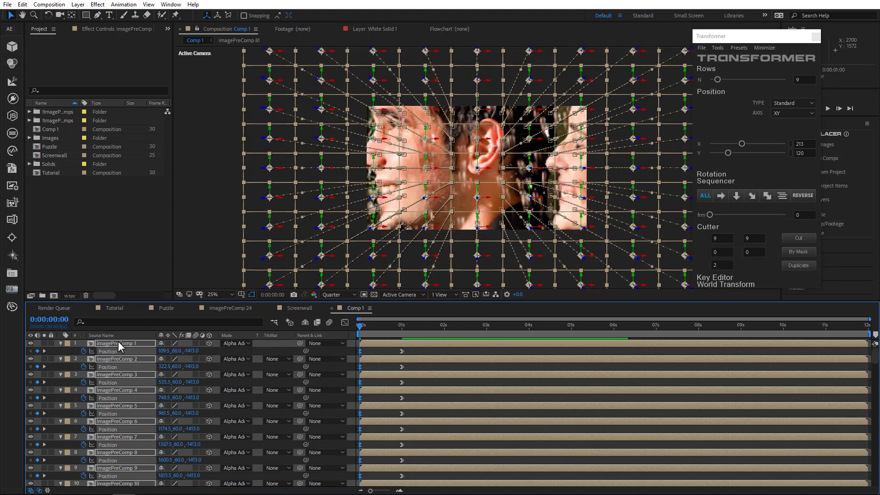
- Keyframe all pieces' Opacity at 0% on the first frame and 100% at 0:00:00:11
key(shift+t)
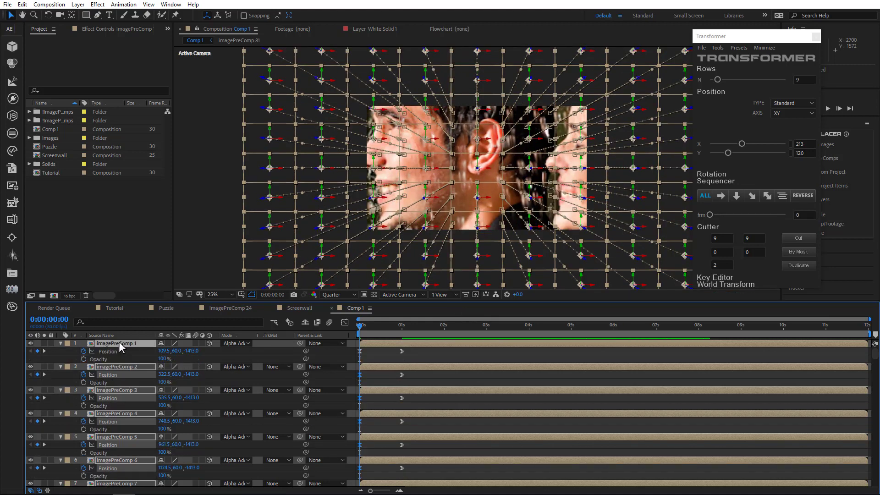
click(84, 360)
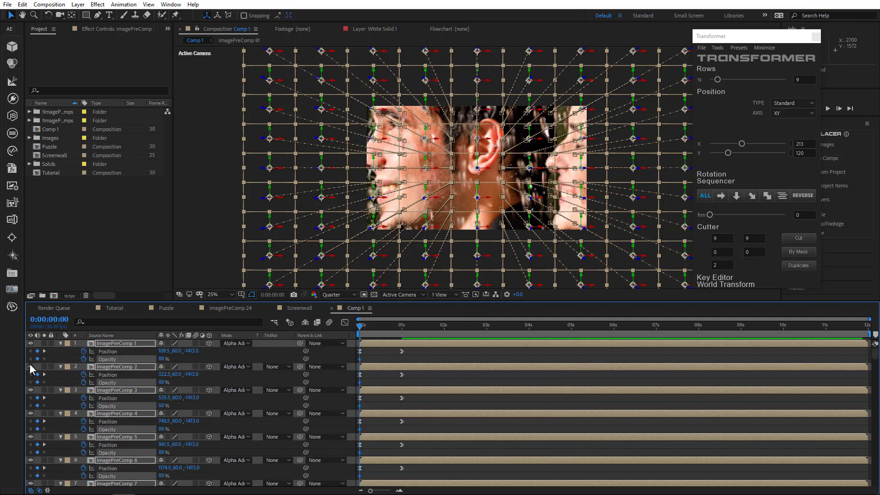
mouse_move(31, 369)
mouse_down()
mouse_move(4, 371)
mouse_move(26, 360)
mouse_up()
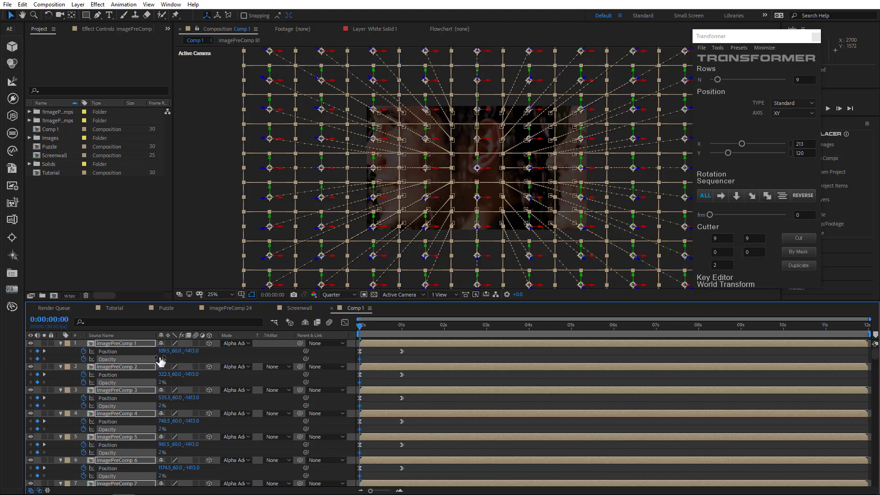
drag(84, 359, 82, 359)
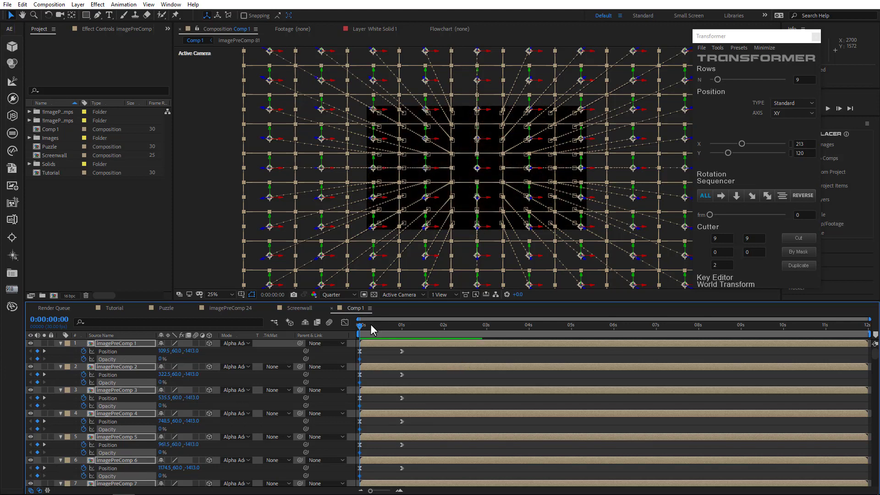
drag(371, 324, 375, 325)
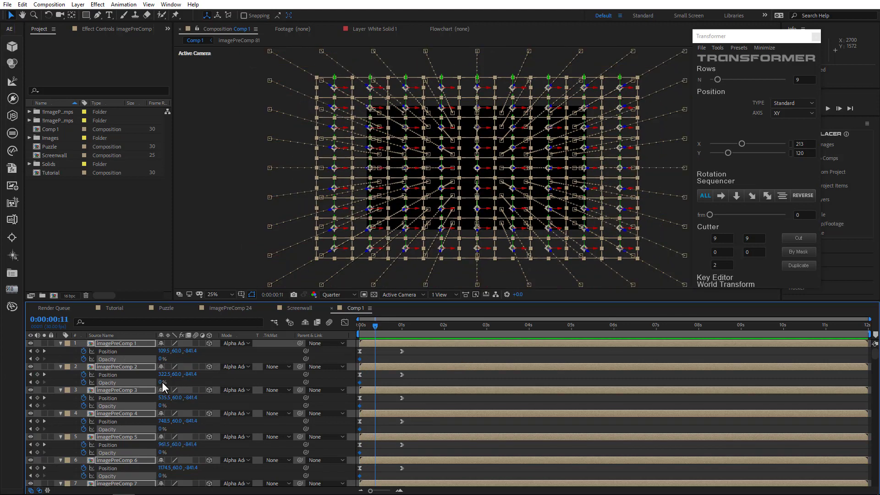
key(alt+shift+t)
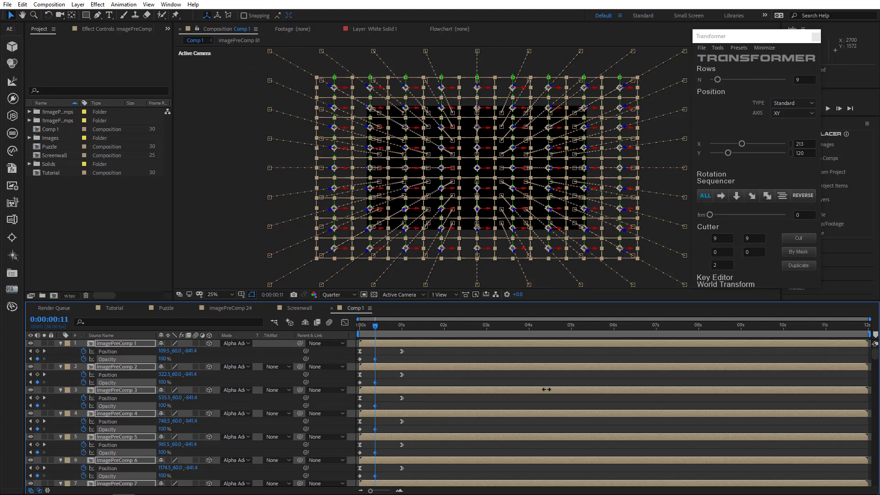
click(121, 343)
- Add eased-in X Rotation keyframes at 0° on every piece at 1 second
key(shift+r)
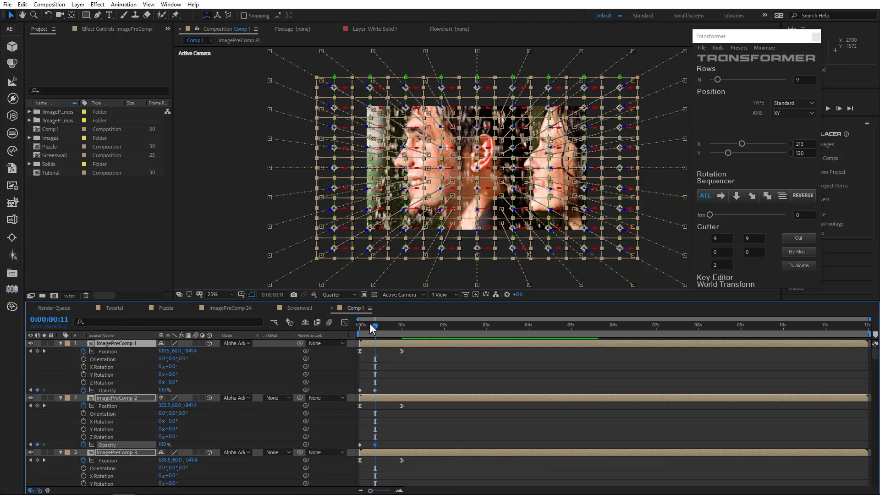
click(401, 326)
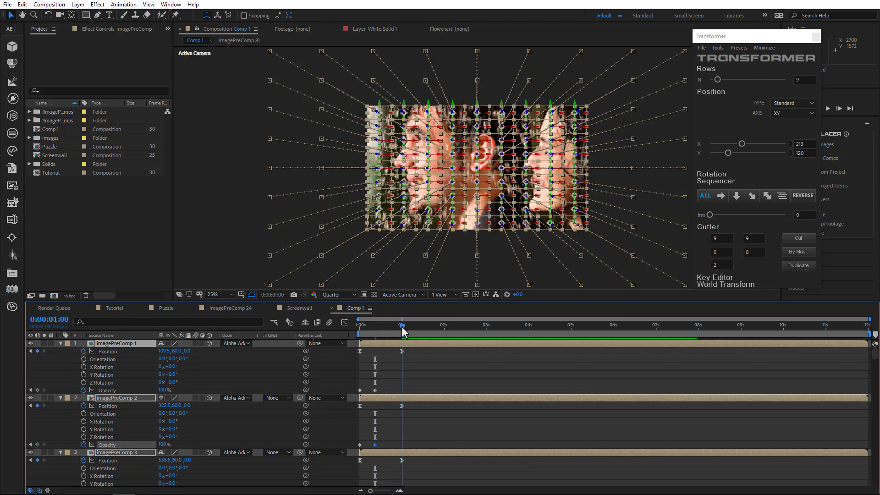
click(84, 367)
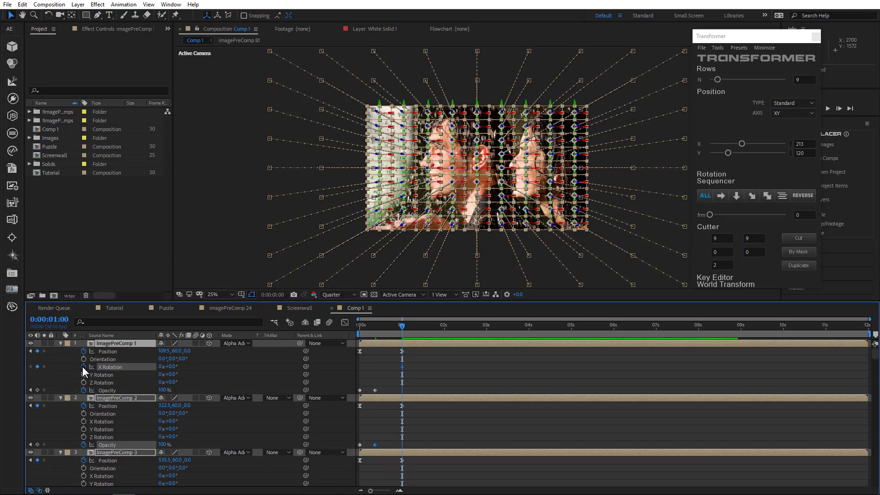
key(ctrl+v)
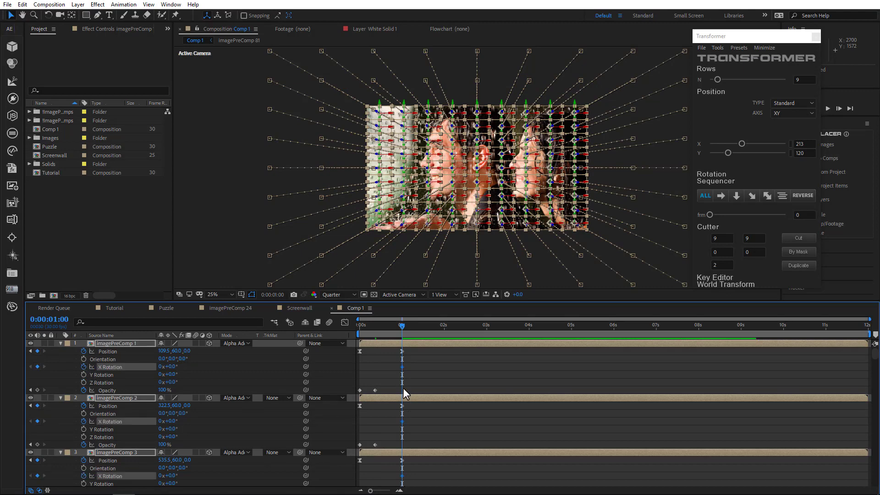
right_click(403, 367)
mouse_move(460, 482)
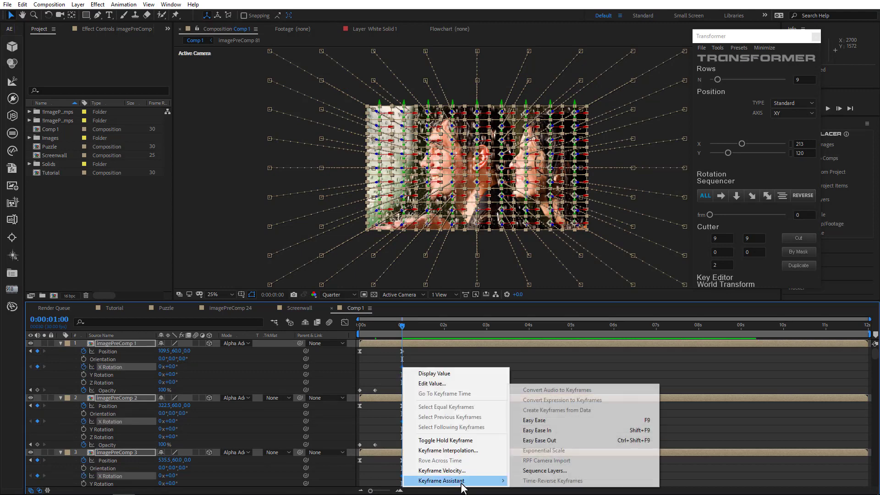
click(549, 434)
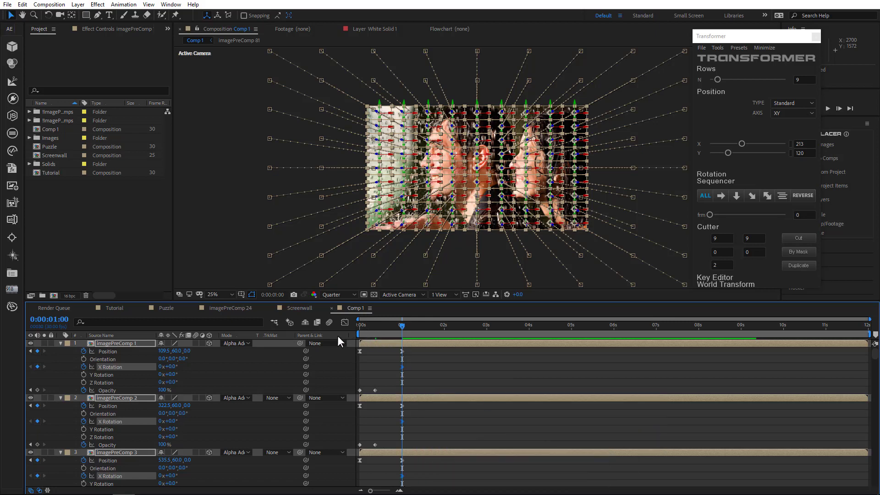
- Set every piece's X Rotation to -180° on the first frame
key(Home)
key(Page_Down)
key(Page_Up)
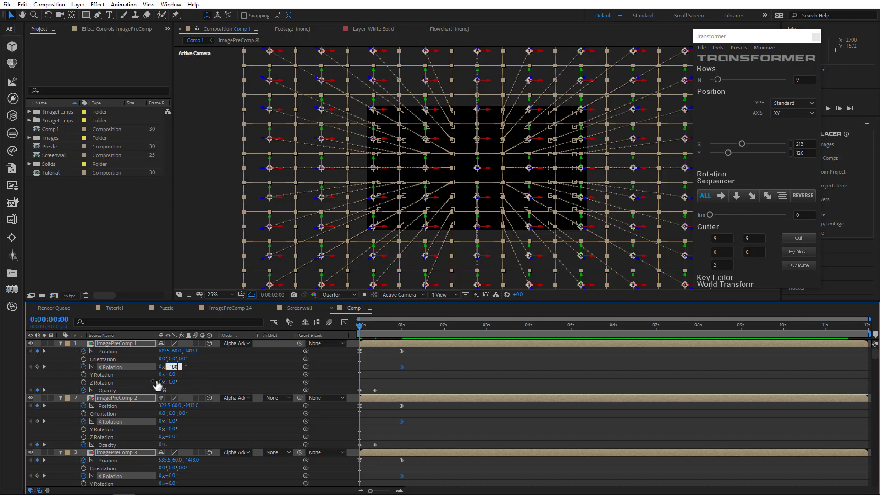
key(Return)
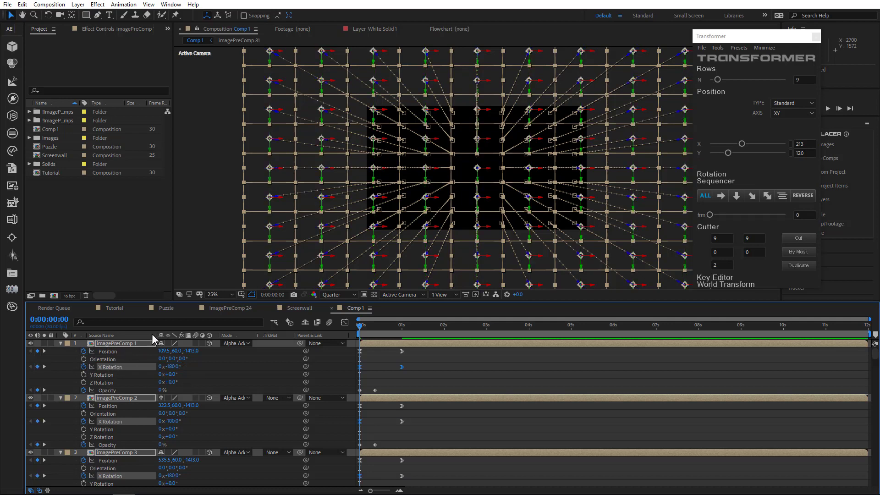
- Stagger the pieces diagonally with a 4-frame Sequencer offset and preview the result
click(60, 342)
click(768, 197)
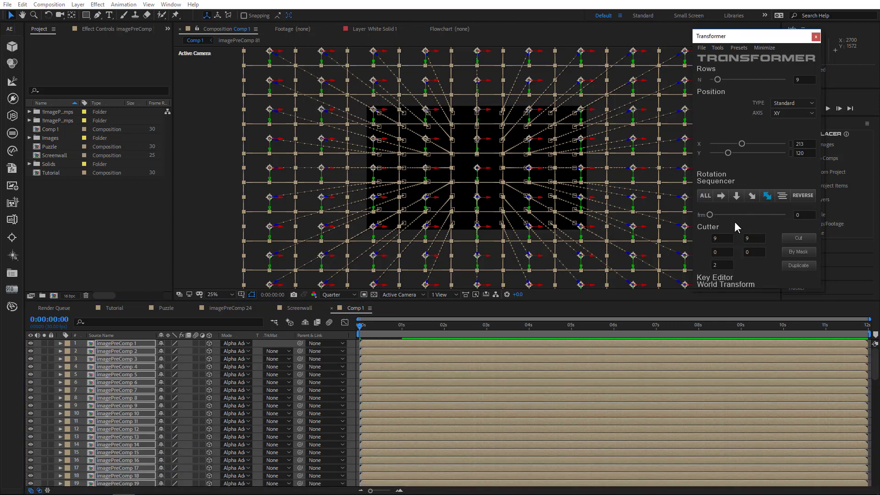
drag(714, 215, 728, 215)
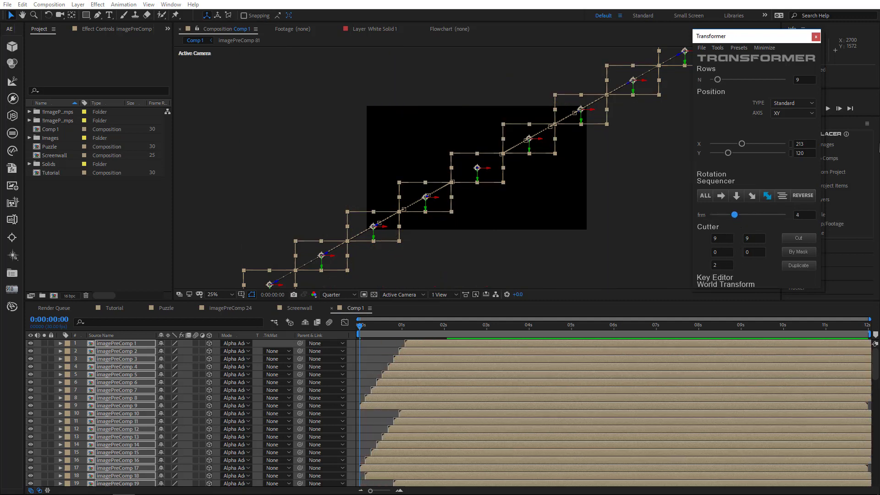
click(827, 108)
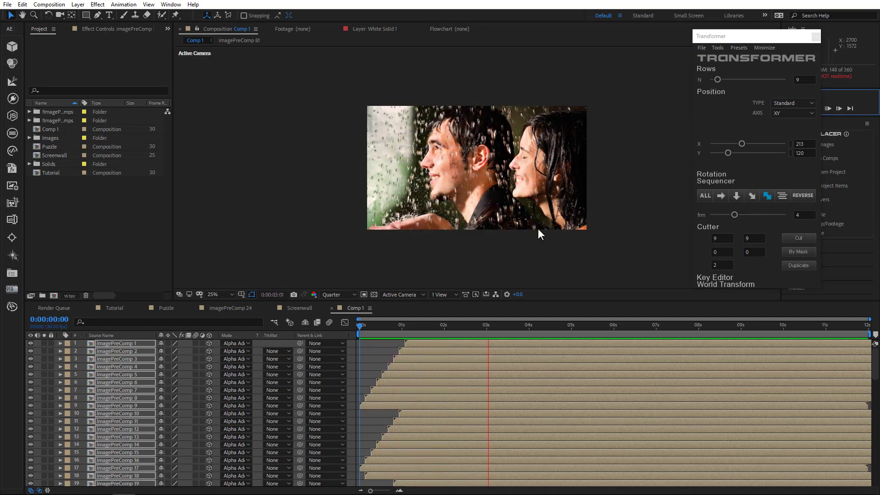
- End the work area at 0:00:02:02 and preview the first two seconds
click(447, 327)
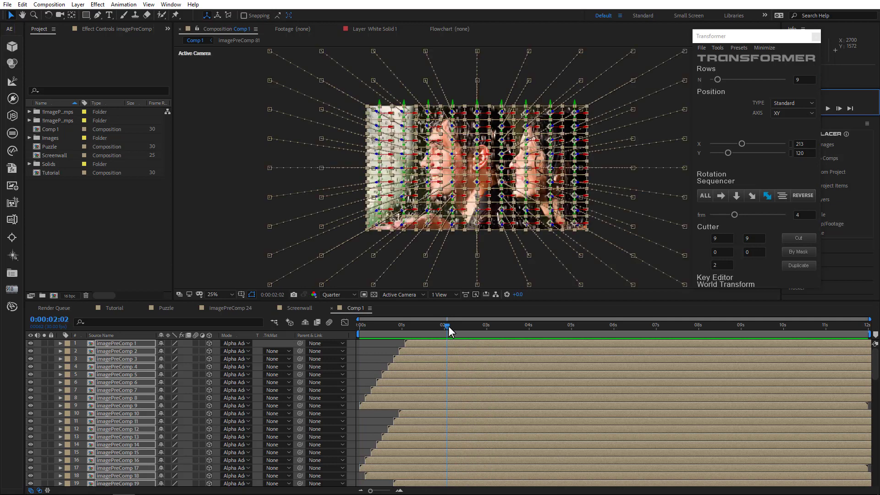
key(n)
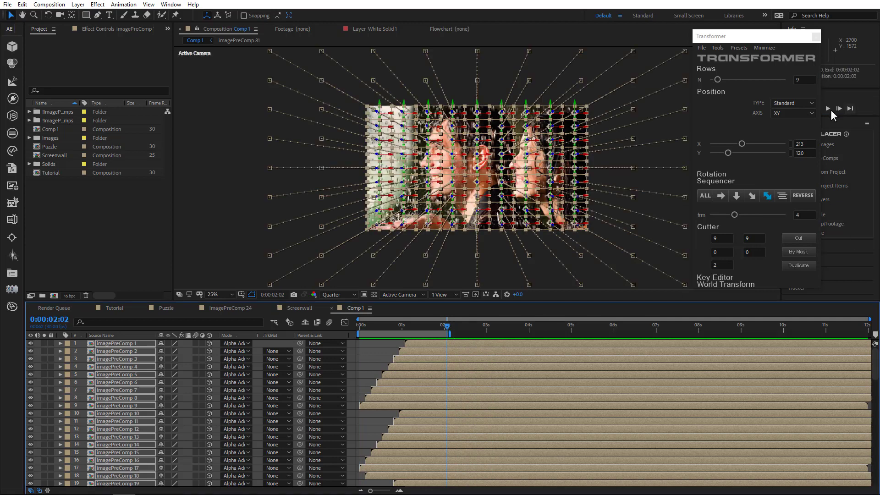
click(828, 109)
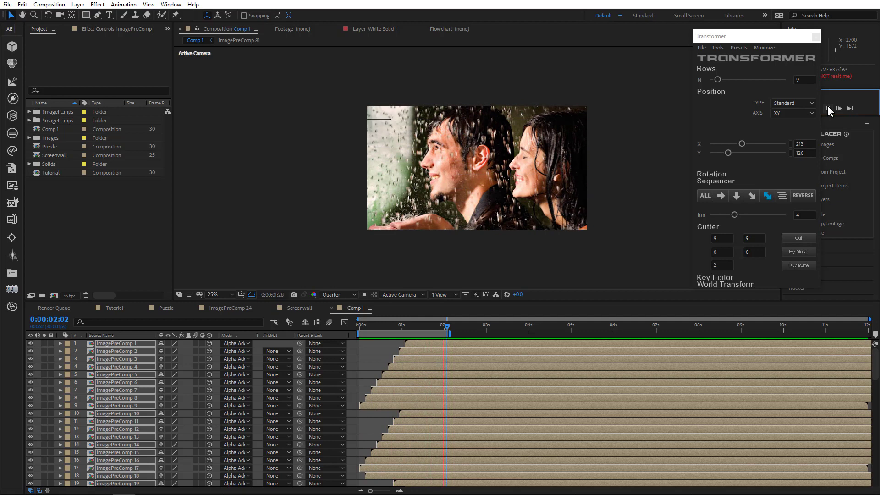
click(829, 110)
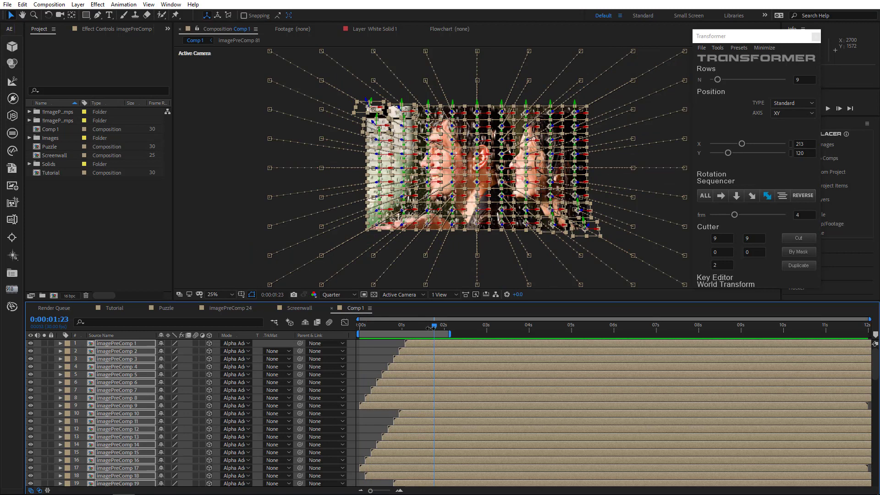
- Reverse the Sequencer order in Transformer and preview the animation
click(794, 201)
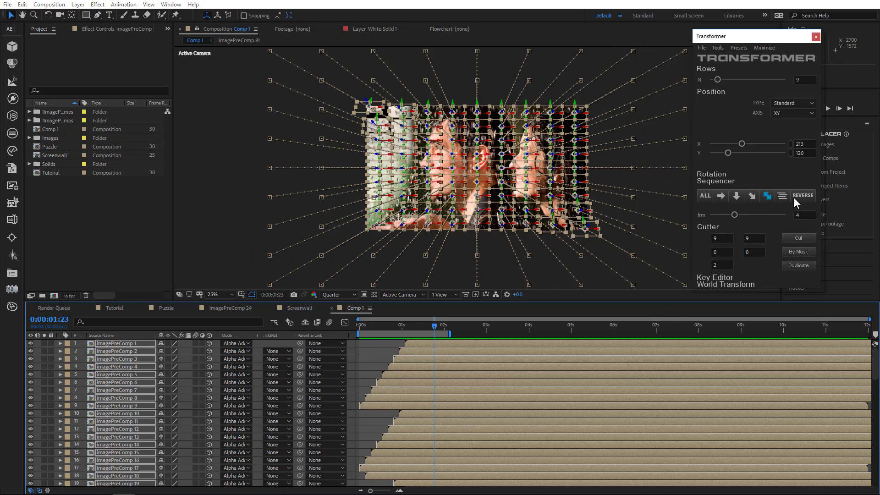
click(805, 195)
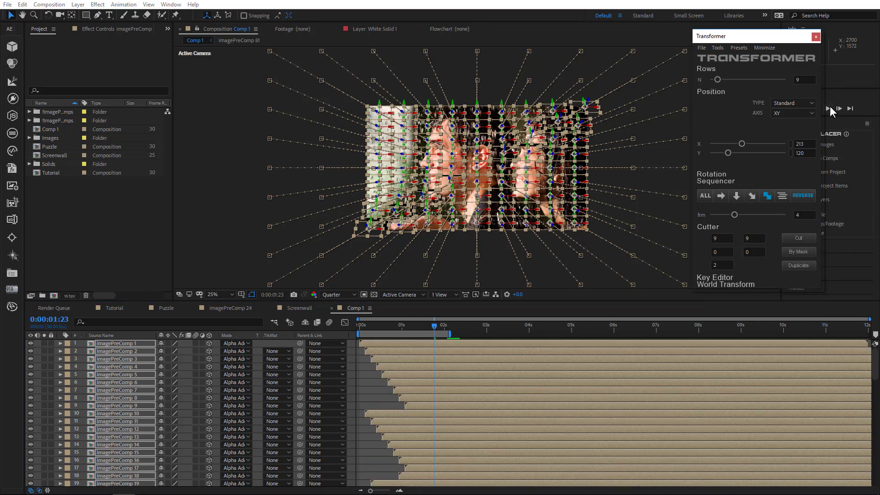
click(830, 109)
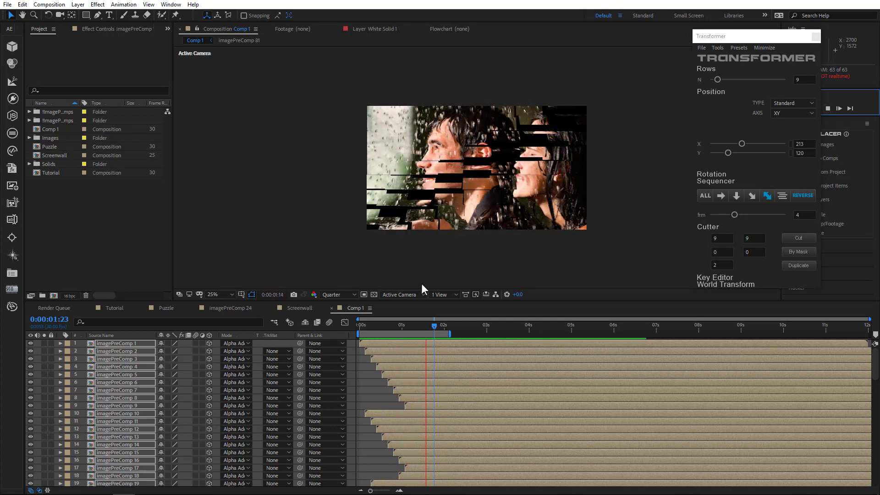
click(418, 324)
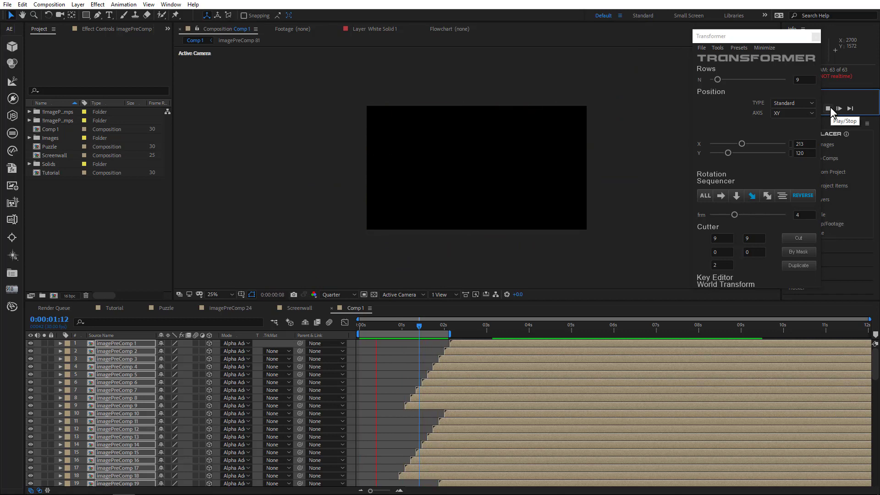
- Extend the work area to about three seconds and preview again
click(448, 332)
drag(479, 333, 484, 333)
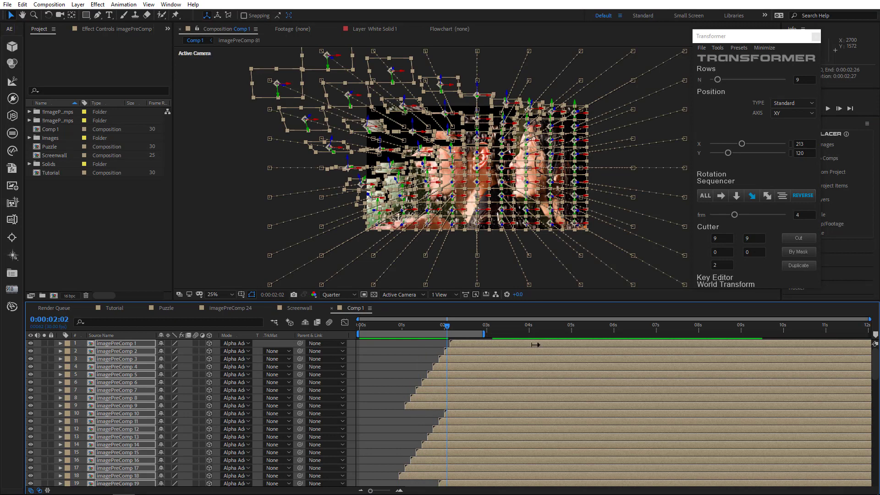
key(space)
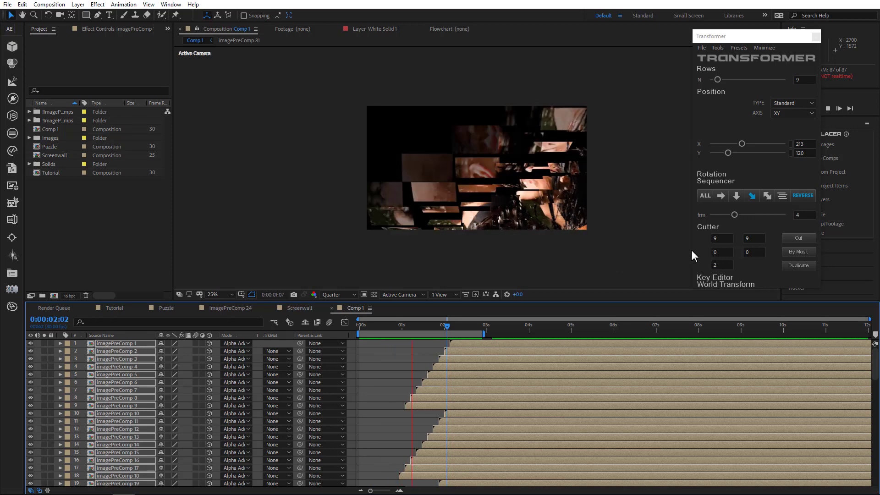
click(401, 325)
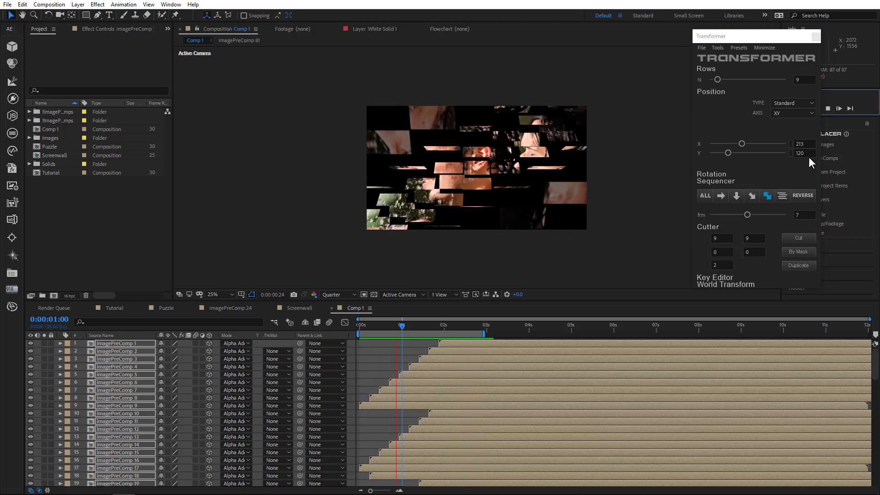
- Set the Transformer frm stagger to 4 frames, then select the imagePreComp piece layers for Layer > Pre-compose
click(724, 215)
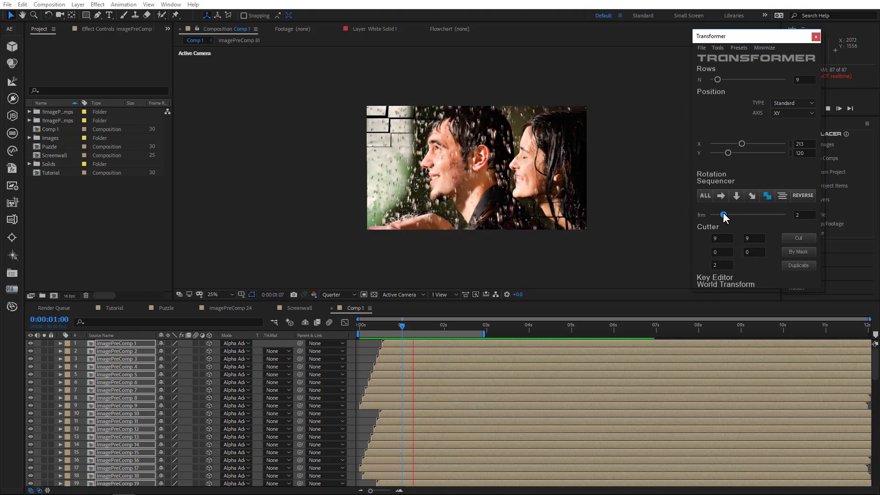
click(735, 214)
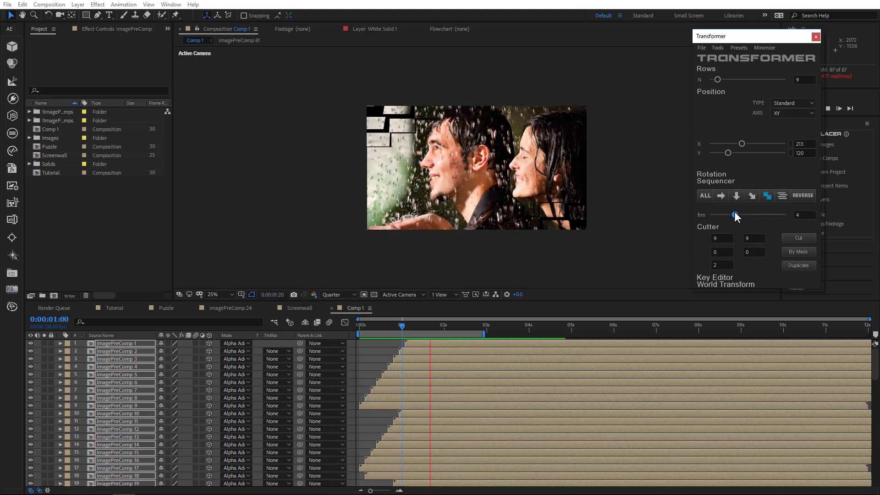
click(107, 344)
click(368, 328)
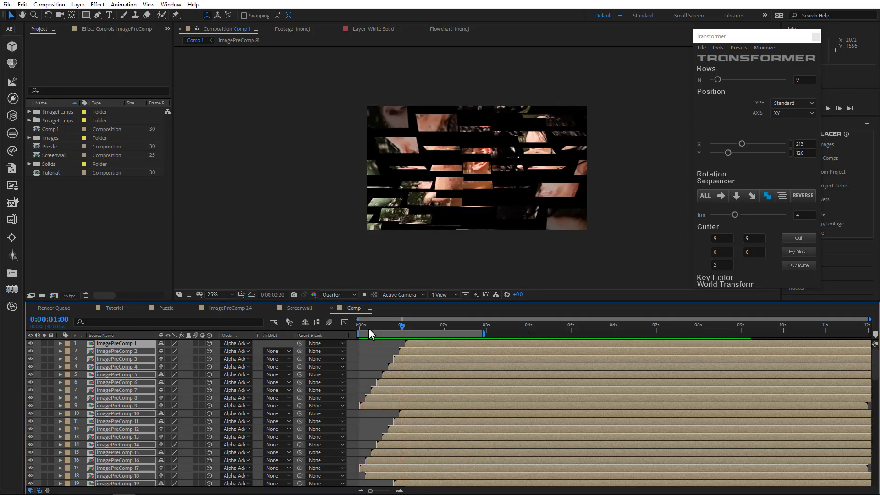
click(78, 5)
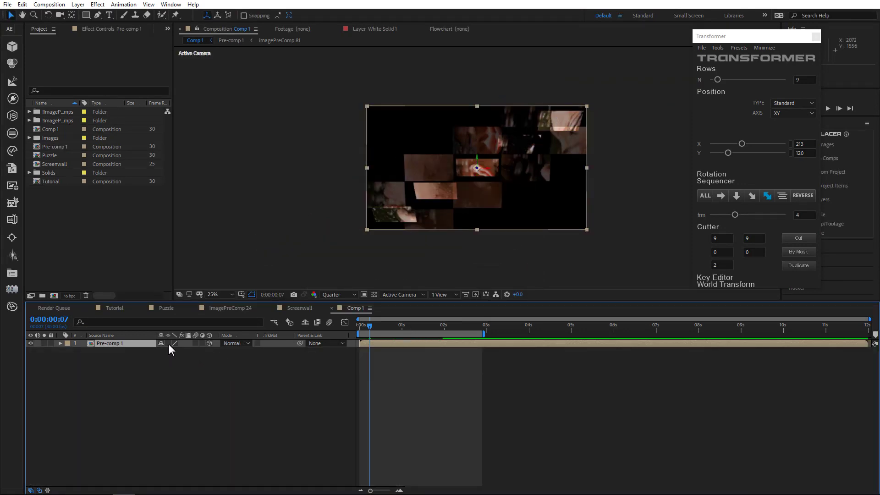
- Create Pre-comp 1 with Collapse Transformations on, scale it to 73%, and preview from frame 0
click(168, 342)
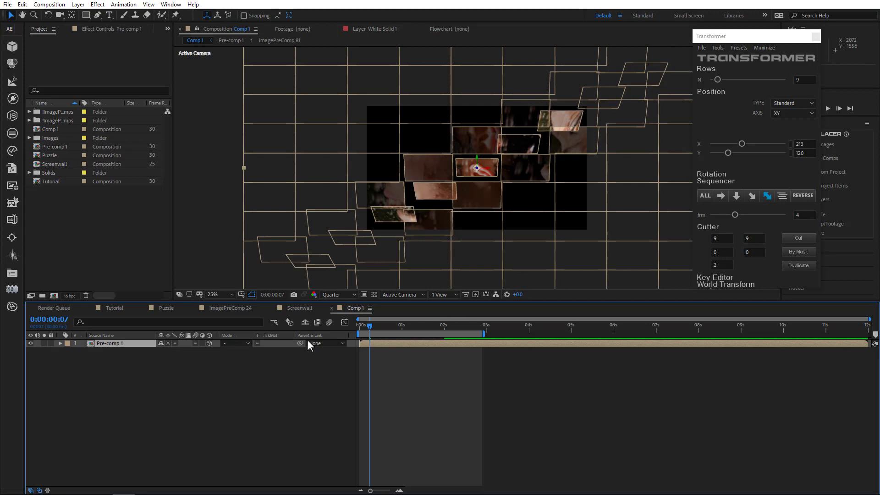
key(s)
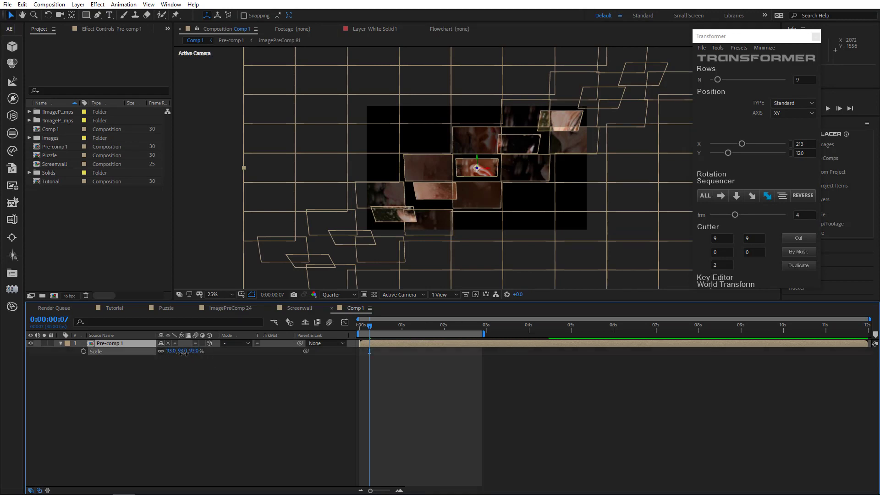
mouse_move(197, 352)
mouse_down()
mouse_move(182, 353)
mouse_move(191, 359)
mouse_up()
key(space)
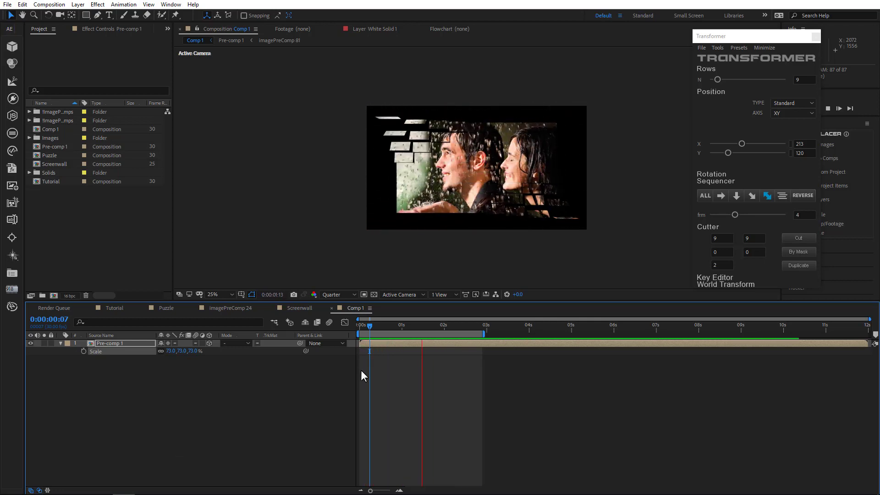
drag(375, 327, 326, 330)
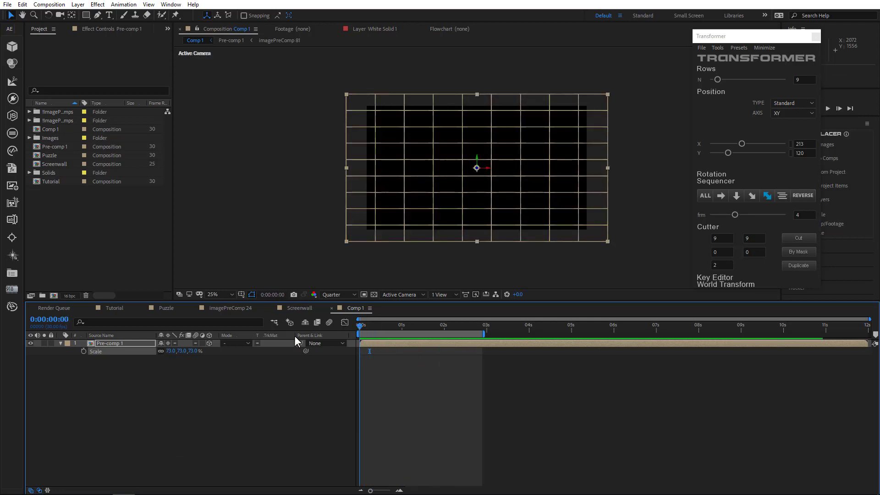